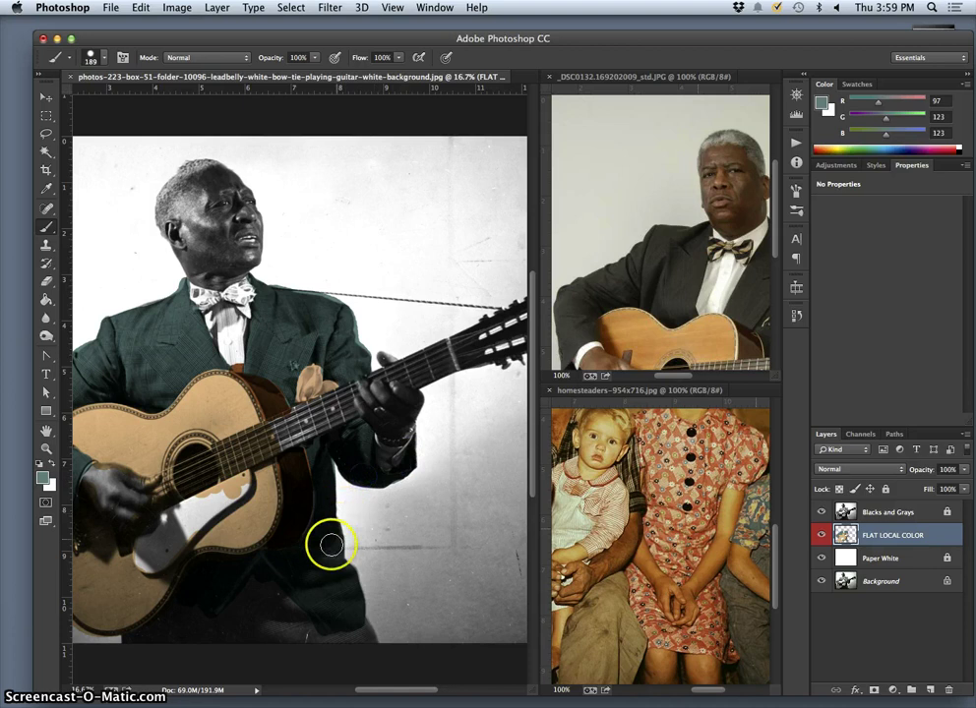
Step: Hide the Blacks and Grays layer and fill the gaps in the jacket's teal flat color along the guitar's lower side edge
{"action": "left_click_drag", "start_coordinate": [313, 499], "coordinate": [353, 406]}
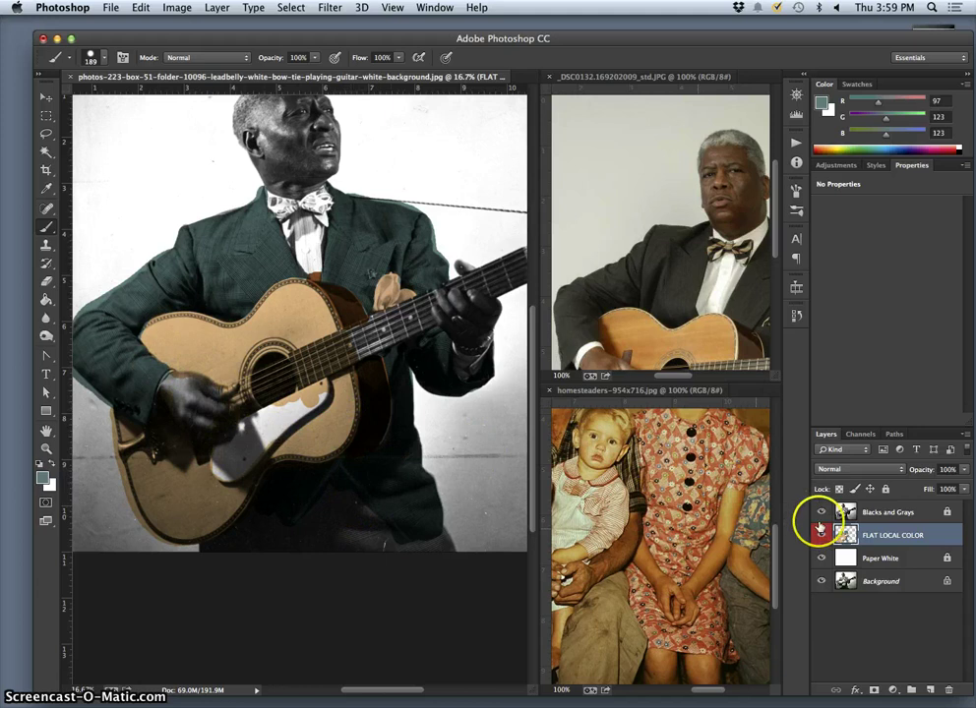
{"action": "left_click", "coordinate": [822, 511]}
{"action": "left_click_drag", "start_coordinate": [399, 414], "coordinate": [398, 398]}
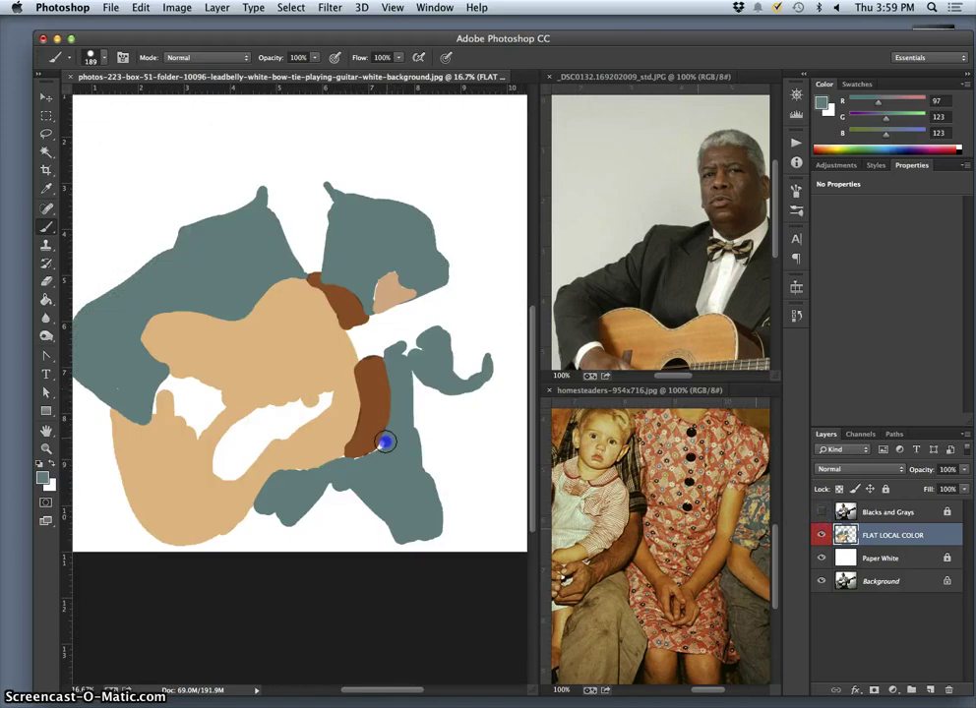
{"action": "left_click_drag", "start_coordinate": [351, 466], "coordinate": [364, 462]}
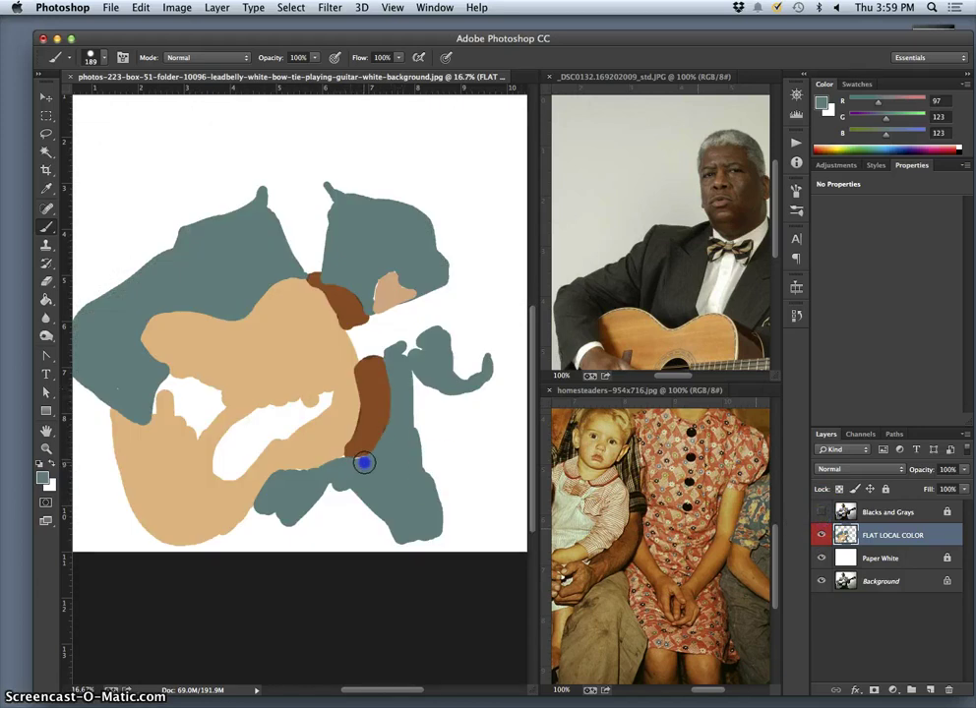
Step: Fill the teal gap between the jacket body and the fretting arm's sleeve, and show the Blacks and Grays layer again
{"action": "left_click", "coordinate": [412, 346]}
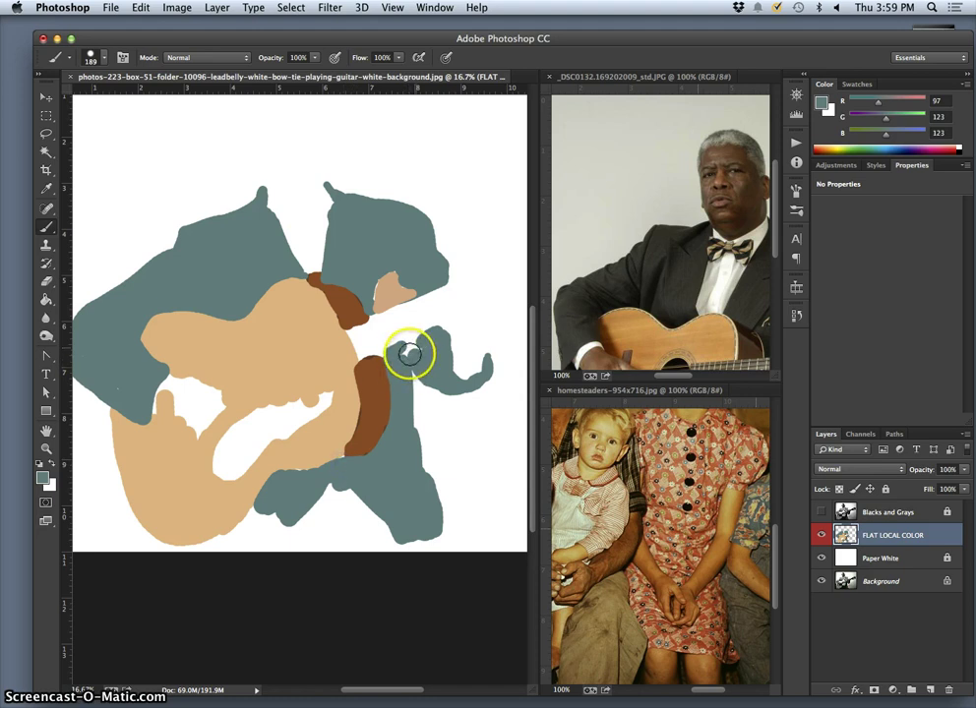
{"action": "left_click", "coordinate": [821, 512]}
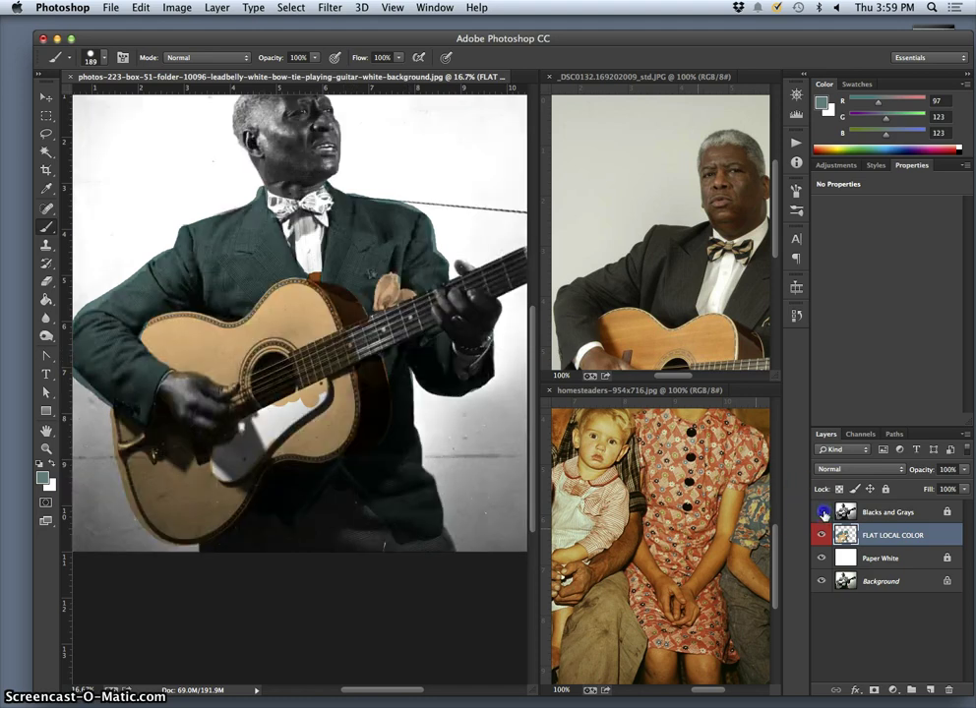
{"action": "left_click", "coordinate": [821, 513]}
{"action": "left_click_drag", "start_coordinate": [446, 368], "coordinate": [403, 350]}
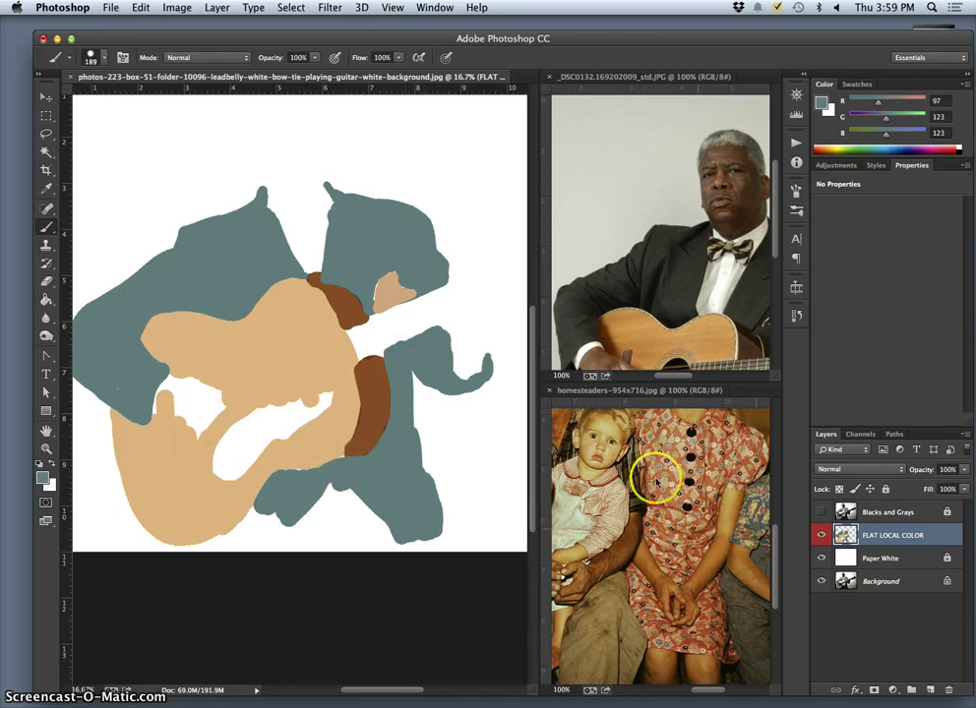
{"action": "left_click", "coordinate": [822, 512]}
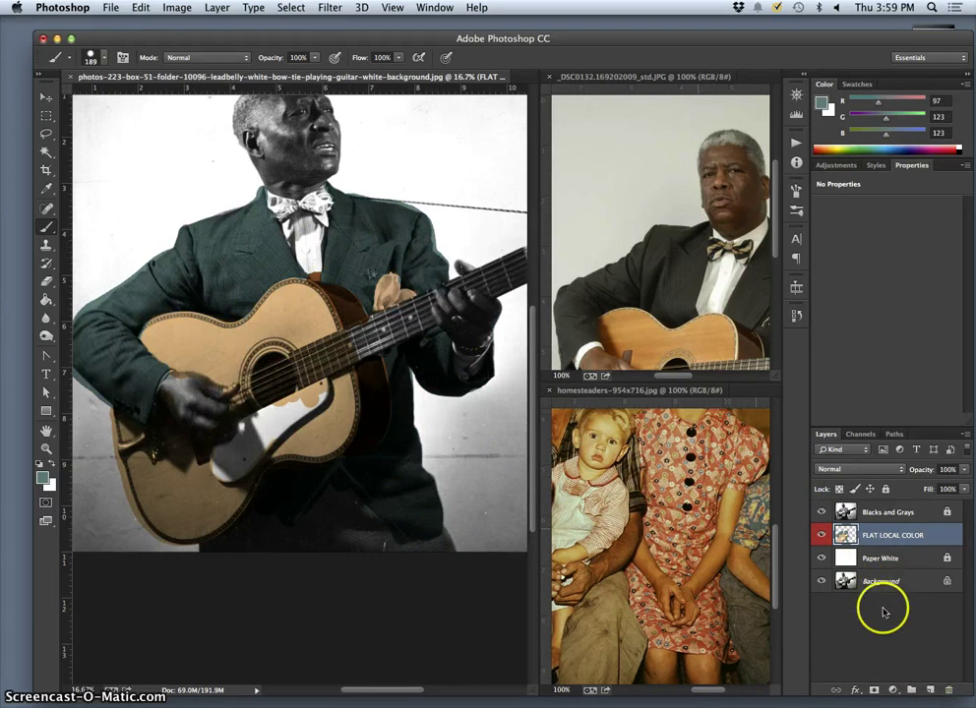
Step: Try coloring the trousers with a tan sampled from the man's trousers in the homesteaders photo, and sample an alternative from the patterned sleeve
{"action": "left_click", "coordinate": [617, 600], "text": "alt"}
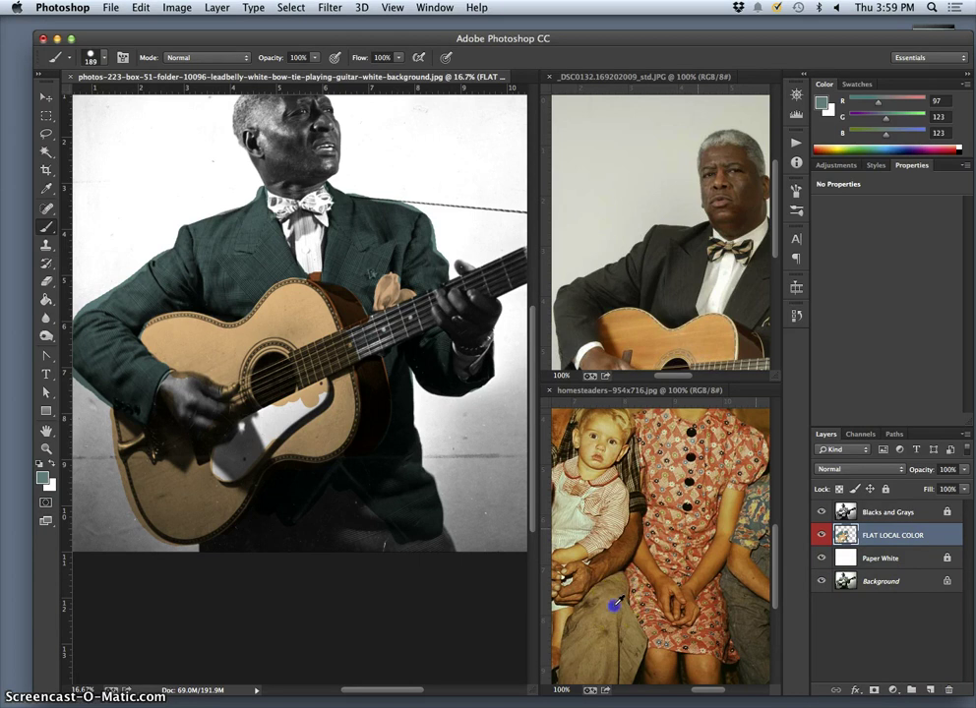
{"action": "left_click_drag", "start_coordinate": [358, 533], "coordinate": [368, 534]}
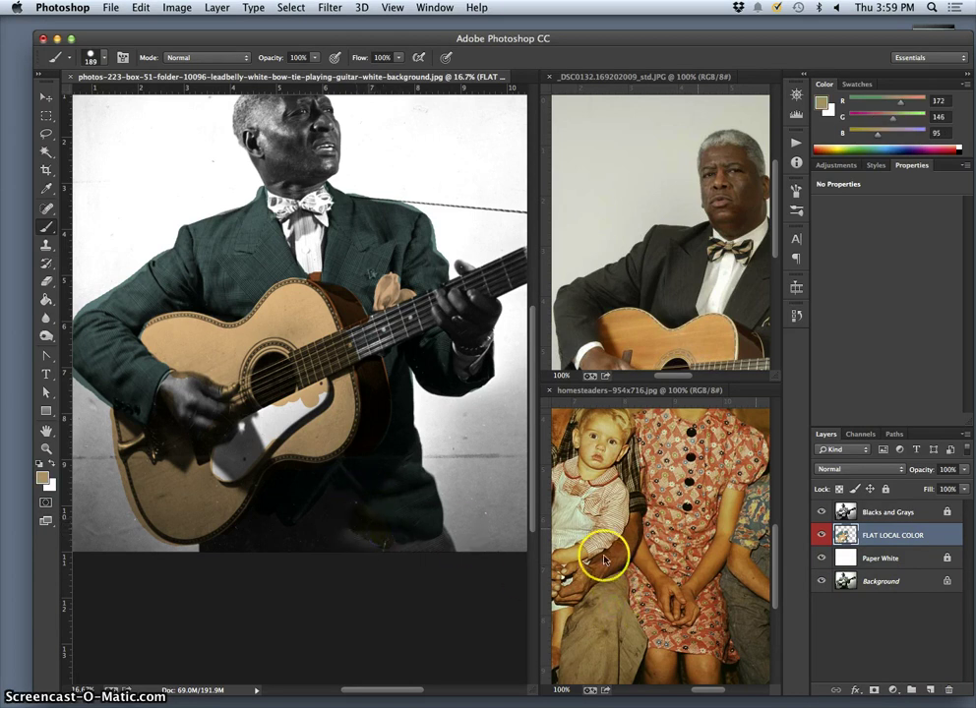
{"action": "left_click", "coordinate": [753, 522], "text": "alt"}
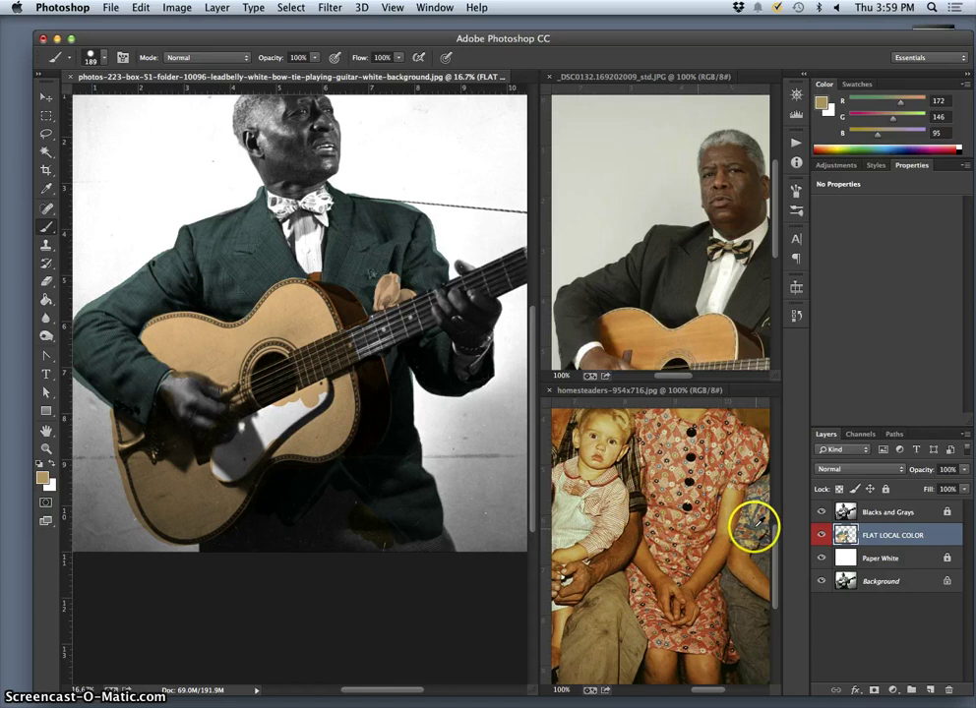
{"action": "left_click", "coordinate": [395, 465]}
Step: Sample a gray-green from the patterned sleeve in the homesteaders photo and lighten the foreground color to RGB 164, 183, 168
{"action": "left_click", "coordinate": [750, 522], "text": "alt"}
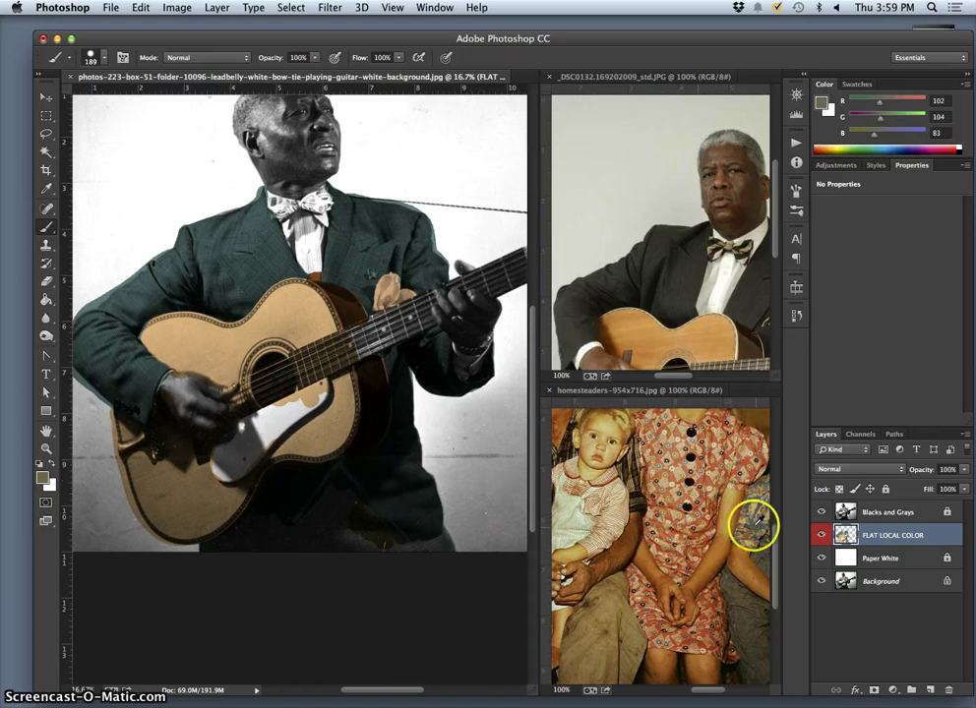
{"action": "left_click", "coordinate": [44, 479]}
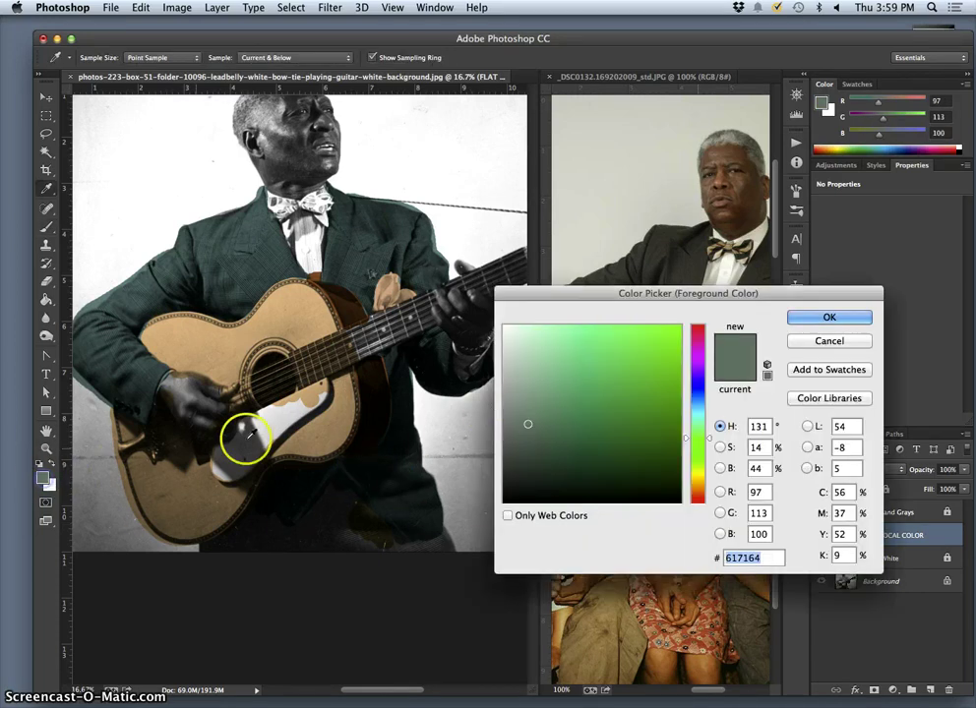
{"action": "left_click", "coordinate": [523, 404]}
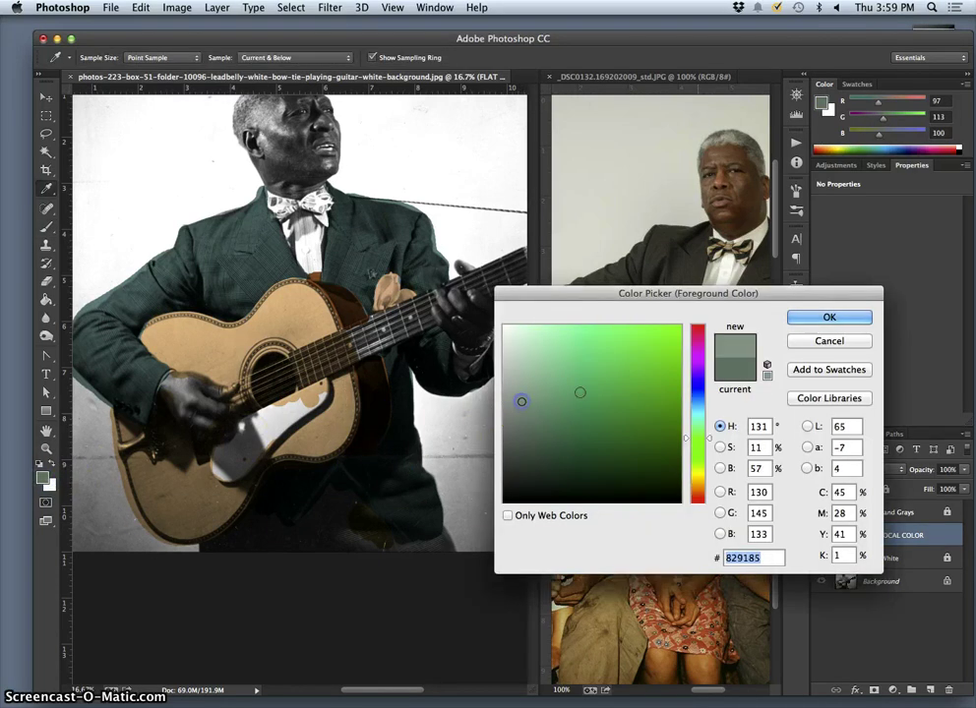
{"action": "left_click", "coordinate": [828, 317]}
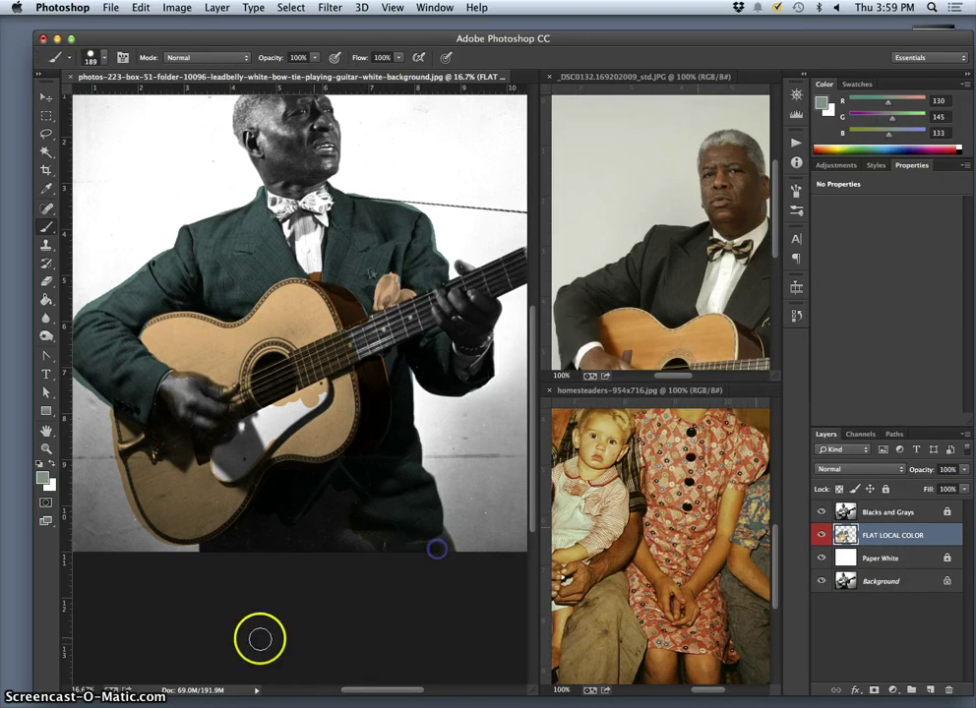
{"action": "left_click", "coordinate": [44, 479]}
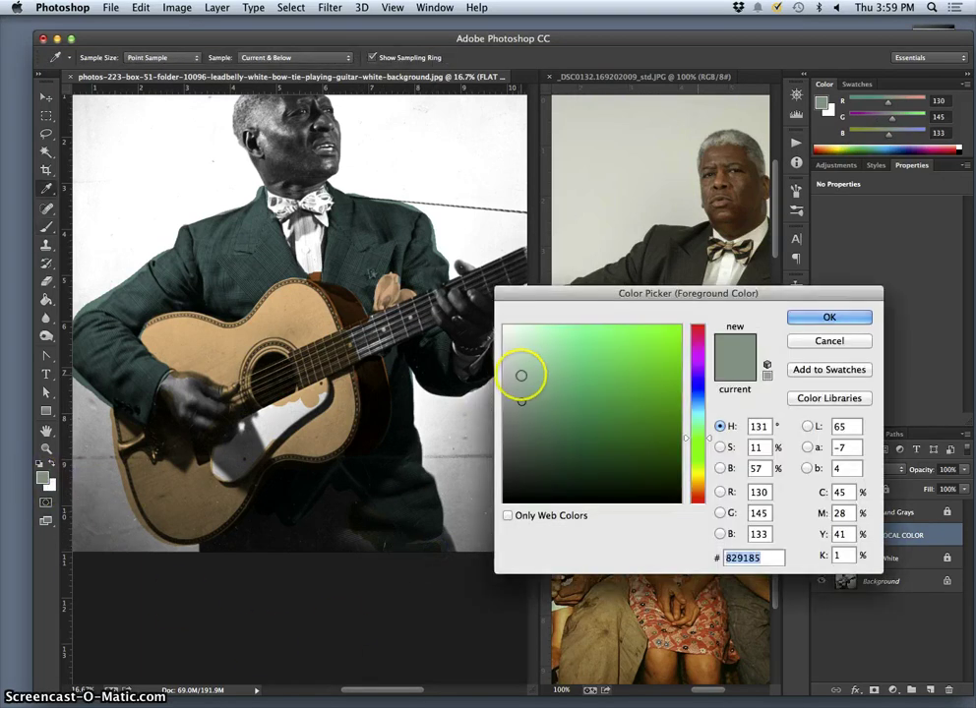
{"action": "left_click", "coordinate": [521, 375]}
{"action": "left_click", "coordinate": [829, 317]}
Step: Paint the guitarist's trousers below the jacket and guitar with the light gray-green on the FLAT LOCAL COLOR layer
{"action": "mouse_move", "coordinate": [360, 538]}
{"action": "left_mouse_down"}
{"action": "mouse_move", "coordinate": [370, 546]}
{"action": "mouse_move", "coordinate": [374, 533]}
{"action": "left_mouse_up"}
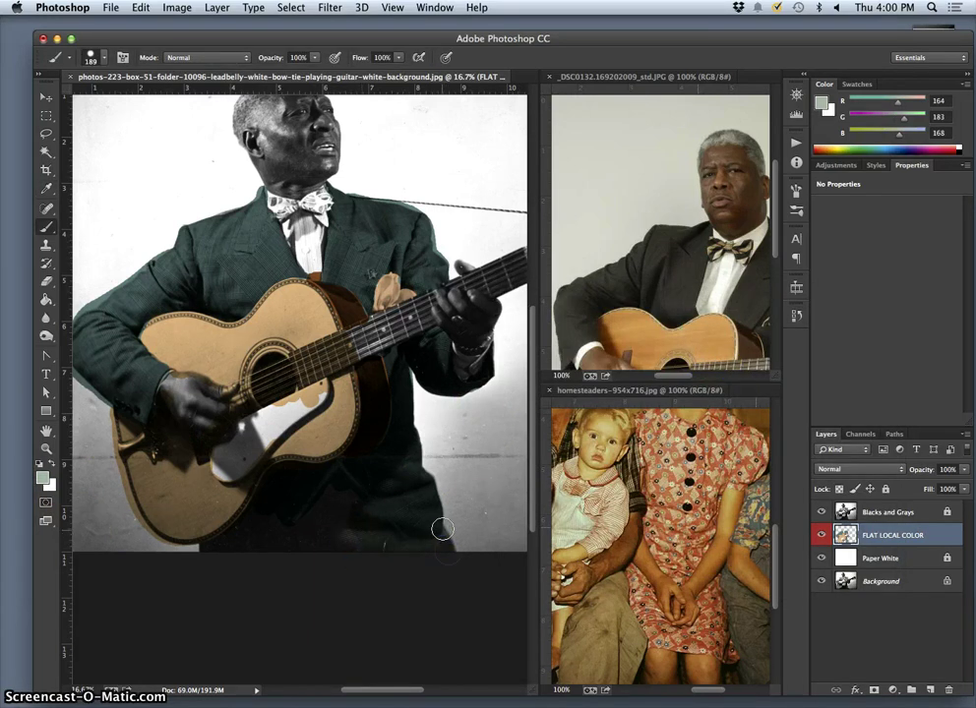
{"action": "mouse_move", "coordinate": [443, 533]}
{"action": "left_mouse_down"}
{"action": "mouse_move", "coordinate": [431, 566]}
{"action": "mouse_move", "coordinate": [354, 554]}
{"action": "mouse_move", "coordinate": [361, 542]}
{"action": "mouse_move", "coordinate": [347, 534]}
{"action": "mouse_move", "coordinate": [354, 512]}
{"action": "mouse_move", "coordinate": [344, 502]}
{"action": "mouse_move", "coordinate": [374, 528]}
{"action": "left_mouse_up"}
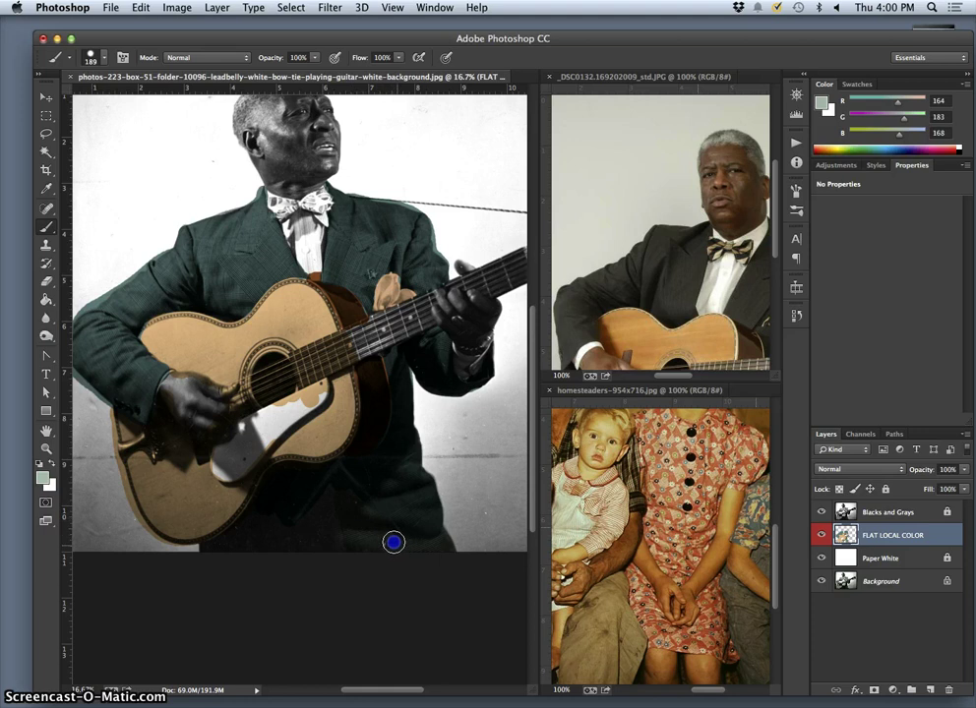
{"action": "left_click", "coordinate": [342, 488]}
{"action": "left_click_drag", "start_coordinate": [338, 478], "coordinate": [338, 473]}
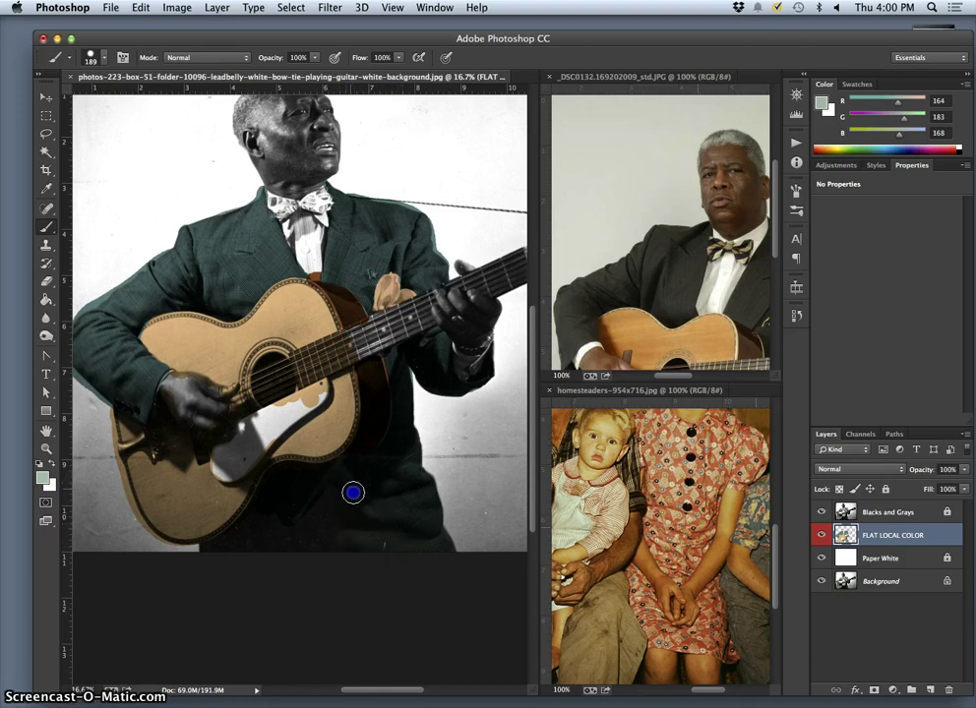
{"action": "left_click", "coordinate": [345, 520]}
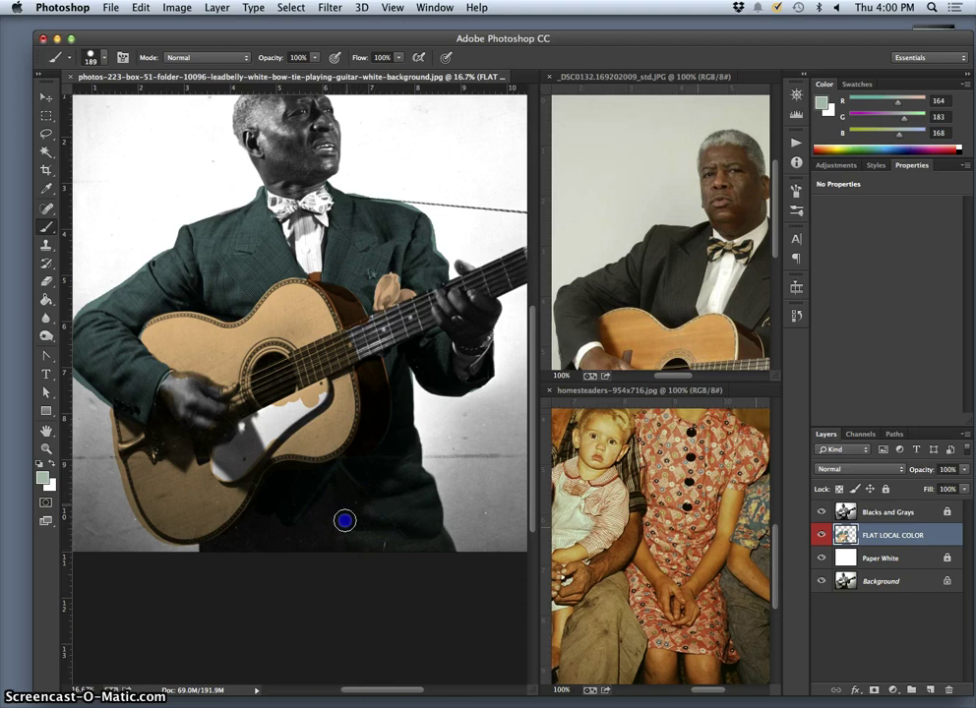
{"action": "mouse_move", "coordinate": [334, 499]}
{"action": "left_mouse_down"}
{"action": "mouse_move", "coordinate": [325, 515]}
{"action": "mouse_move", "coordinate": [323, 499]}
{"action": "mouse_move", "coordinate": [302, 531]}
{"action": "mouse_move", "coordinate": [342, 547]}
{"action": "left_mouse_up"}
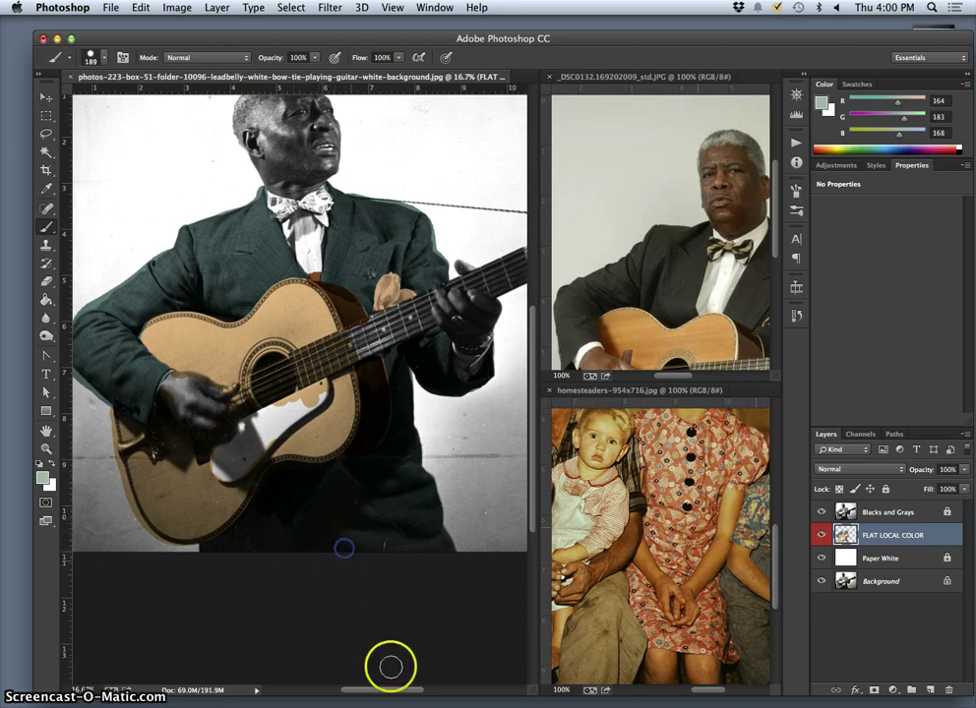
{"action": "left_click", "coordinate": [247, 526]}
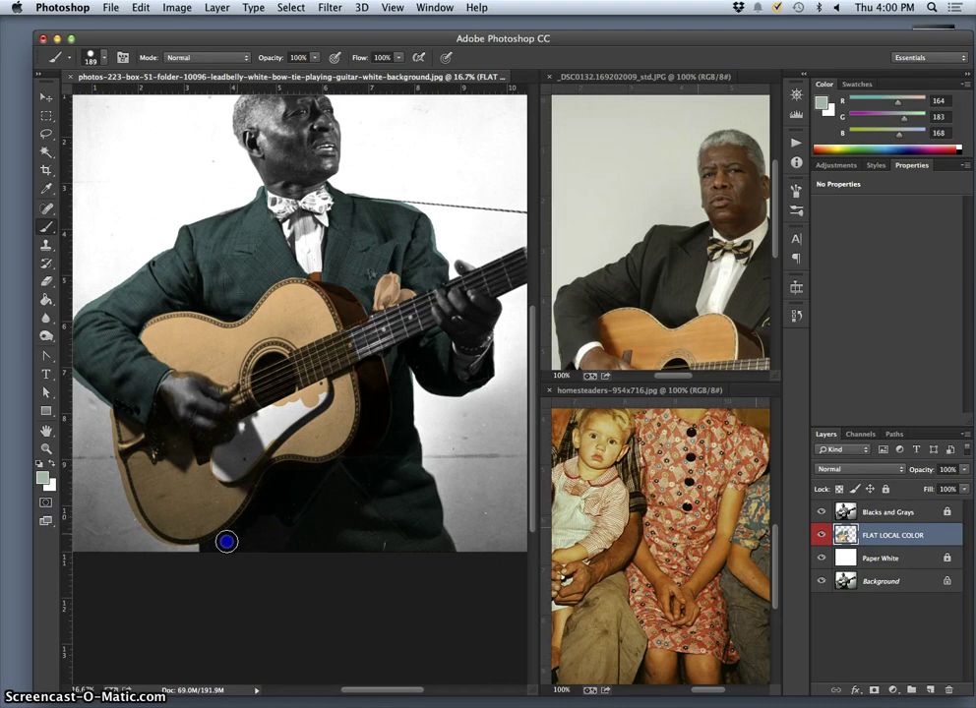
{"action": "mouse_move", "coordinate": [207, 548]}
{"action": "left_mouse_down"}
{"action": "mouse_move", "coordinate": [249, 527]}
{"action": "mouse_move", "coordinate": [264, 553]}
{"action": "mouse_move", "coordinate": [272, 557]}
{"action": "mouse_move", "coordinate": [264, 537]}
{"action": "mouse_move", "coordinate": [300, 531]}
{"action": "left_mouse_up"}
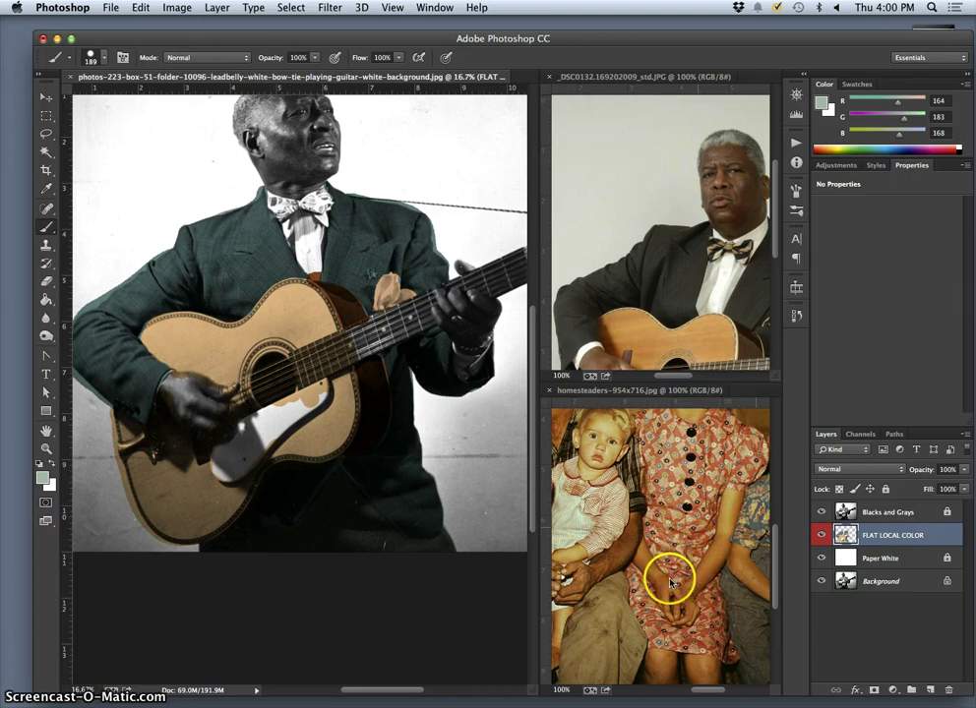
{"action": "key", "text": "super+minus"}
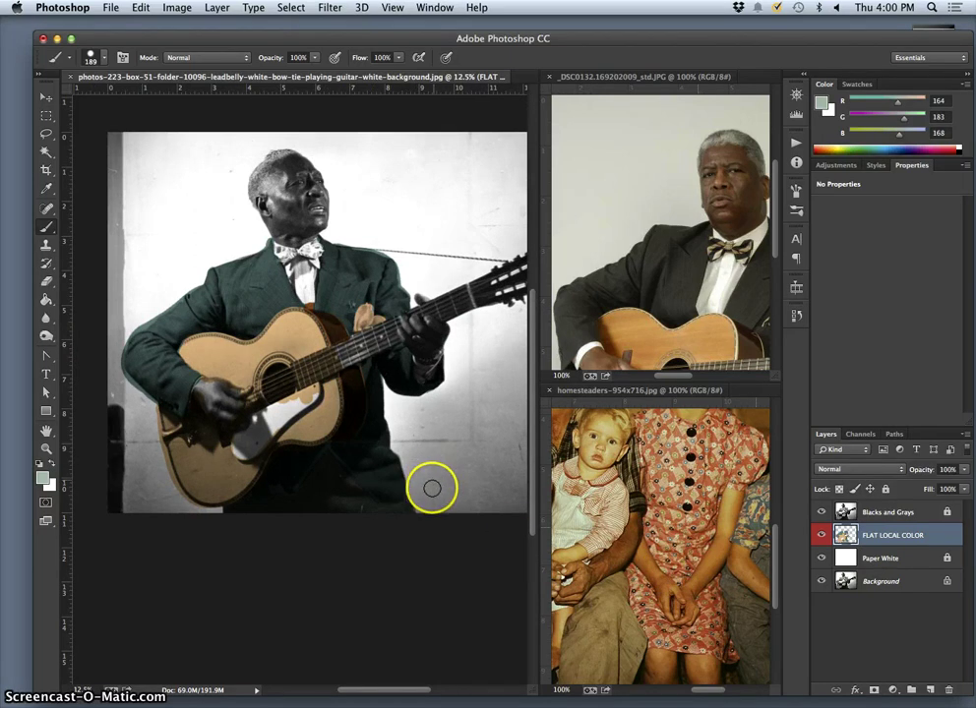
{"action": "left_click", "coordinate": [356, 504]}
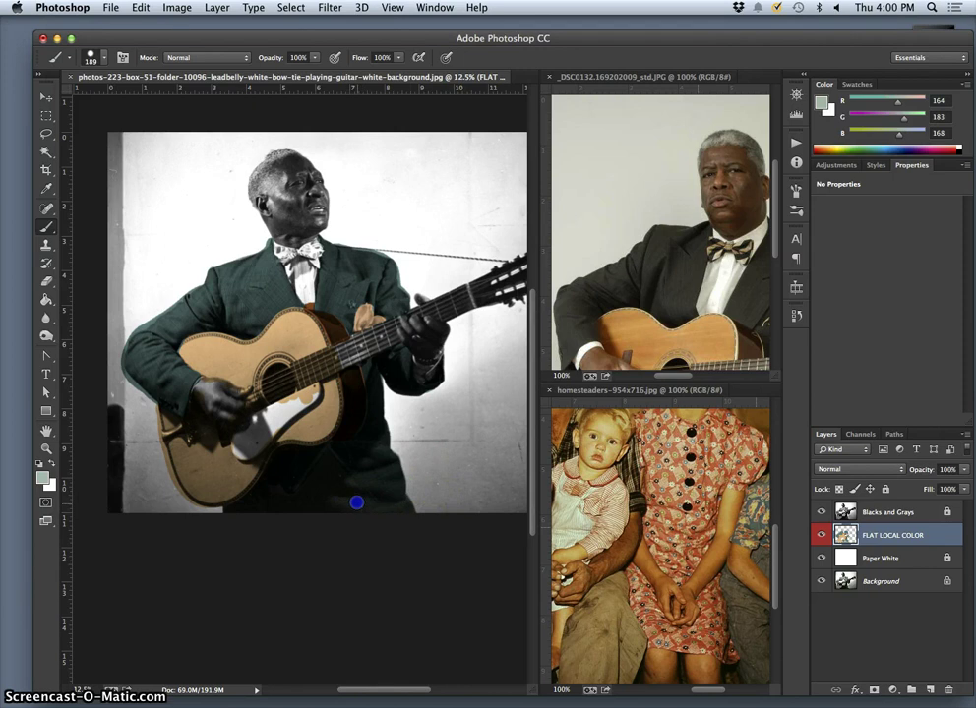
{"action": "left_click_drag", "start_coordinate": [353, 503], "coordinate": [340, 510]}
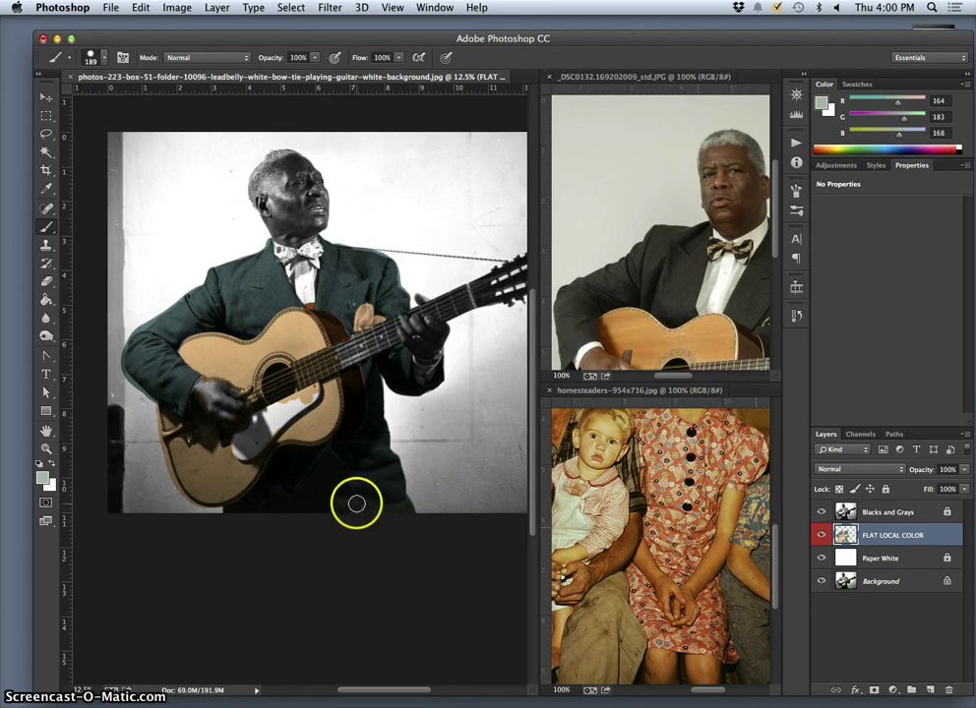
Step: Try painting the shirt front with a pale green, RGB 210, 220, 195, sampled from the child's overalls in the homesteaders photo
{"action": "left_click", "coordinate": [573, 505], "text": "alt"}
{"action": "left_click", "coordinate": [303, 295]}
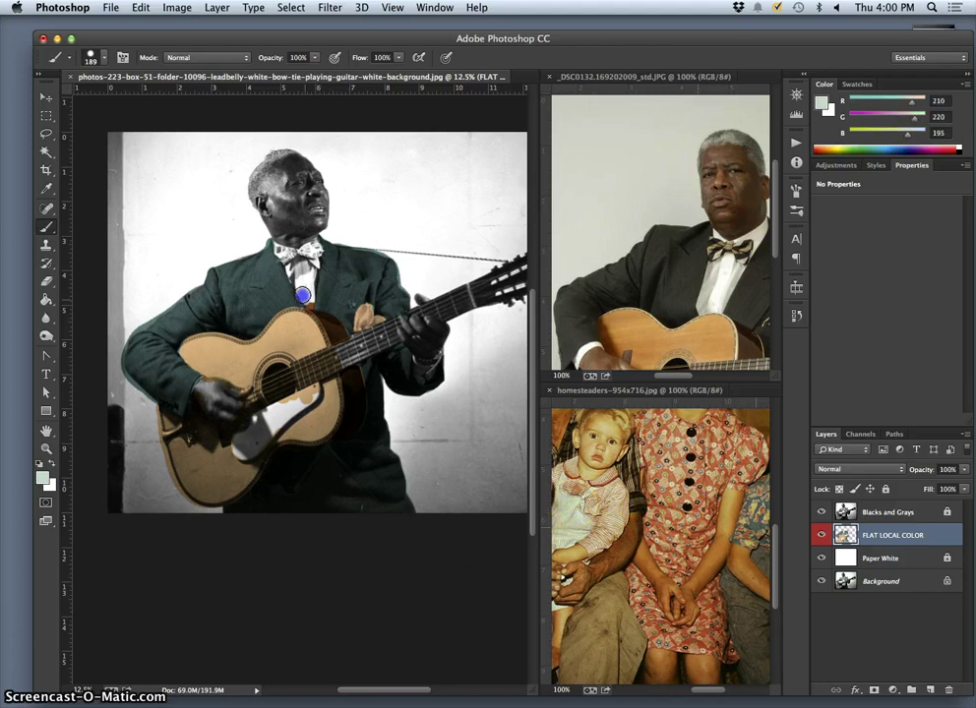
{"action": "left_click_drag", "start_coordinate": [300, 291], "coordinate": [297, 283]}
{"action": "left_click_drag", "start_coordinate": [301, 261], "coordinate": [307, 268]}
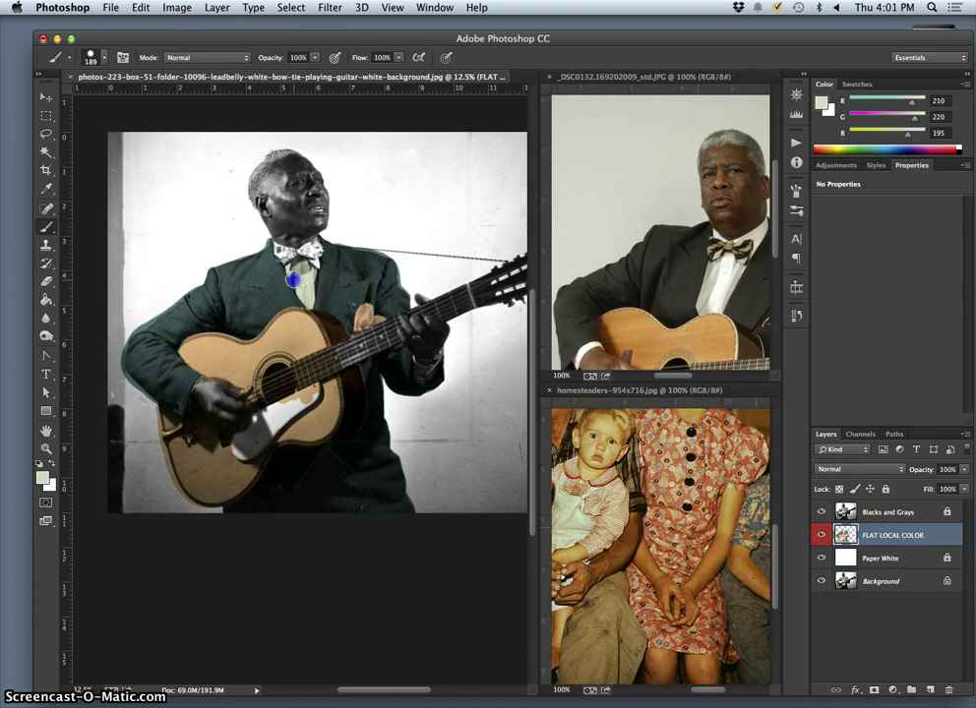
{"action": "left_click_drag", "start_coordinate": [309, 264], "coordinate": [311, 263]}
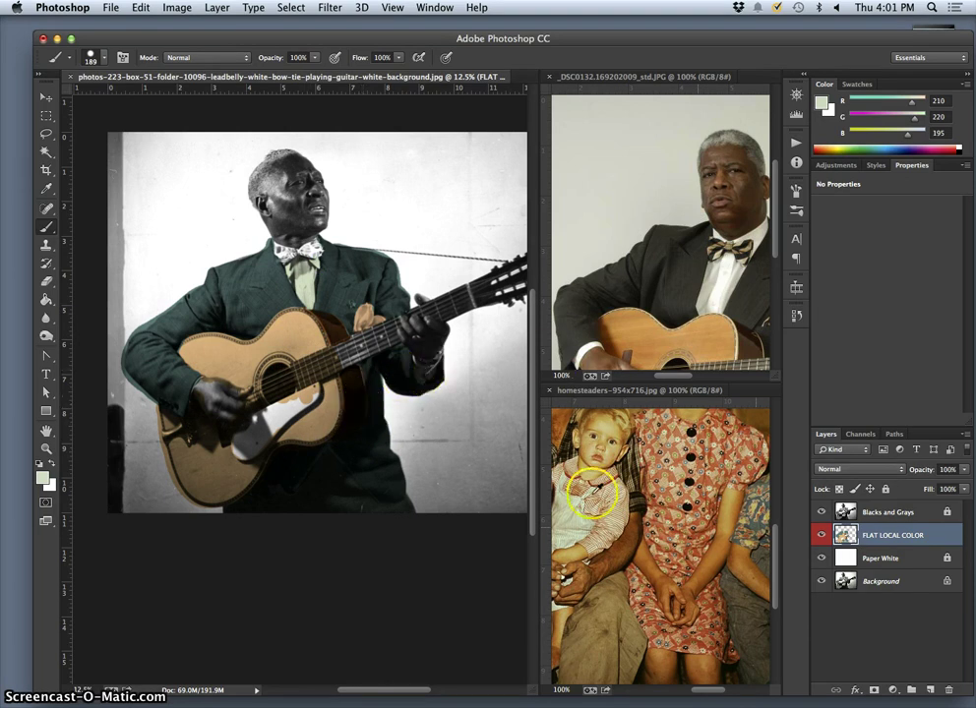
Step: Sample a pale beige, RGB 206, 205, 187, from beside the child's leg in the homesteaders photo and repaint the shirt front with it
{"action": "left_click", "coordinate": [553, 605], "text": "alt"}
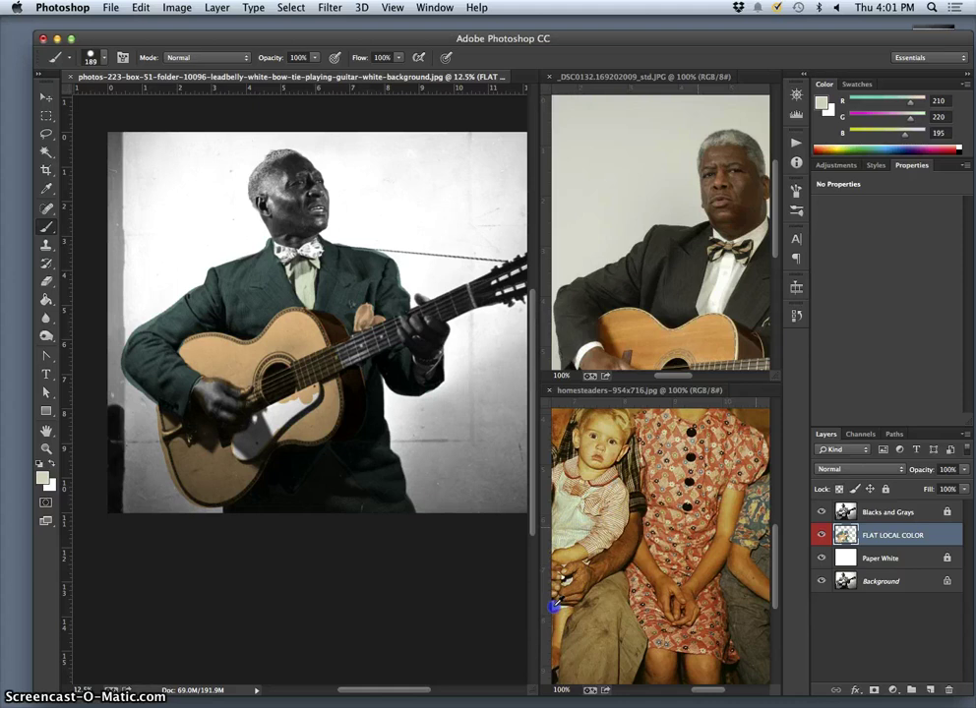
{"action": "left_click", "coordinate": [306, 269]}
{"action": "left_click_drag", "start_coordinate": [293, 279], "coordinate": [304, 283]}
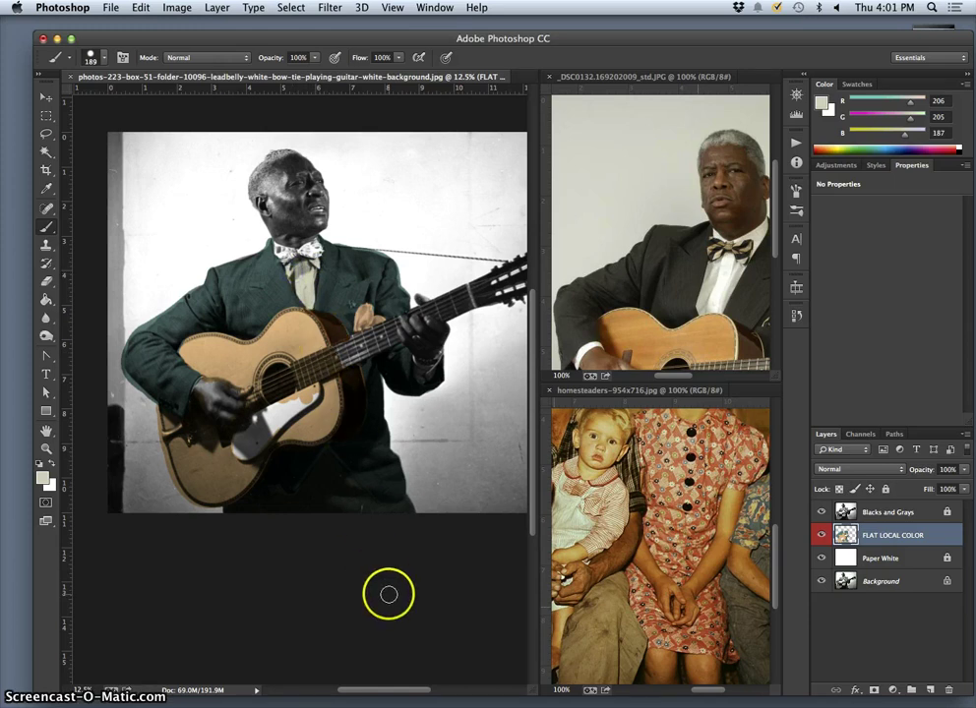
Step: Paint the strumming hand's shirt cuff and both sides of the collar with the same pale beige
{"action": "left_click", "coordinate": [202, 380]}
{"action": "left_click_drag", "start_coordinate": [202, 378], "coordinate": [194, 401]}
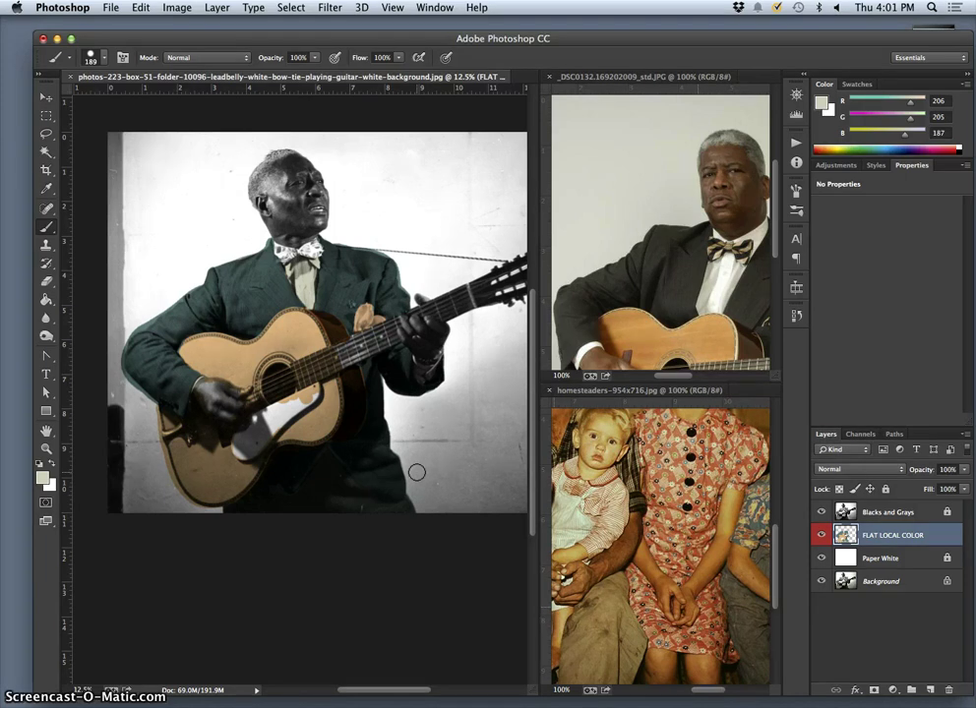
{"action": "left_click", "coordinate": [275, 242]}
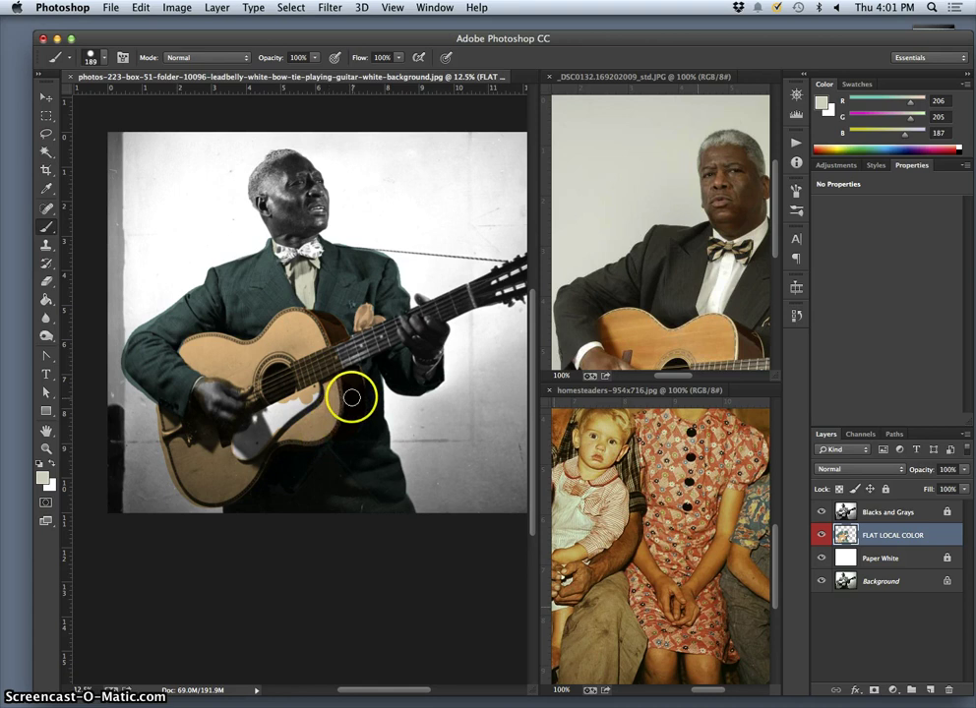
{"action": "left_click", "coordinate": [317, 239]}
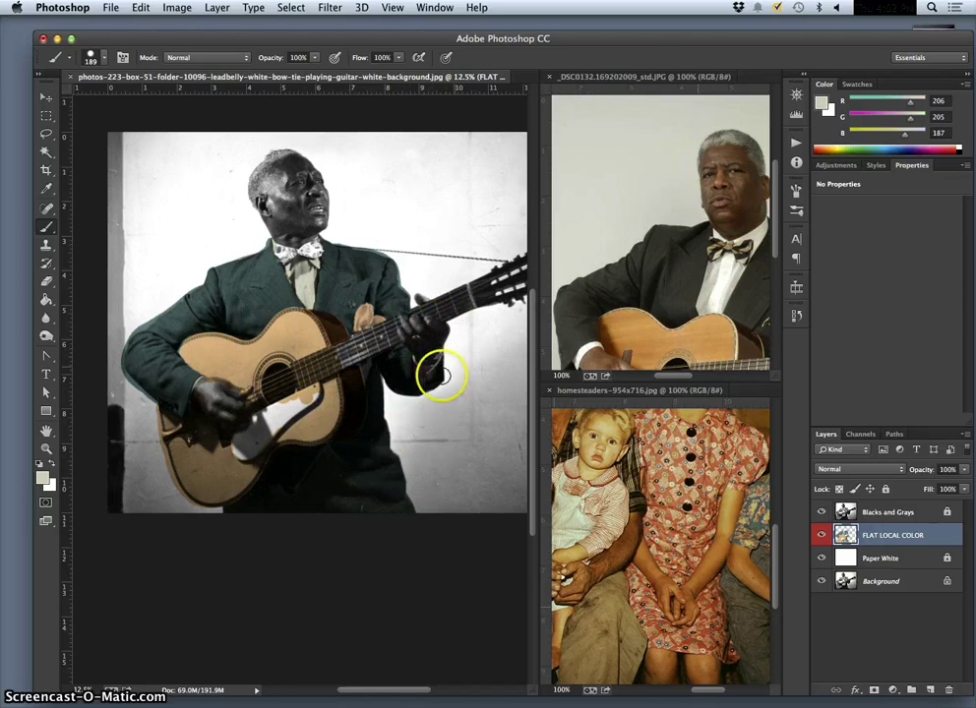
Step: Paint the shirt cuff at the fretting hand's wrist with the pale beige on the FLAT LOCAL COLOR layer
{"action": "key", "text": "super+equal"}
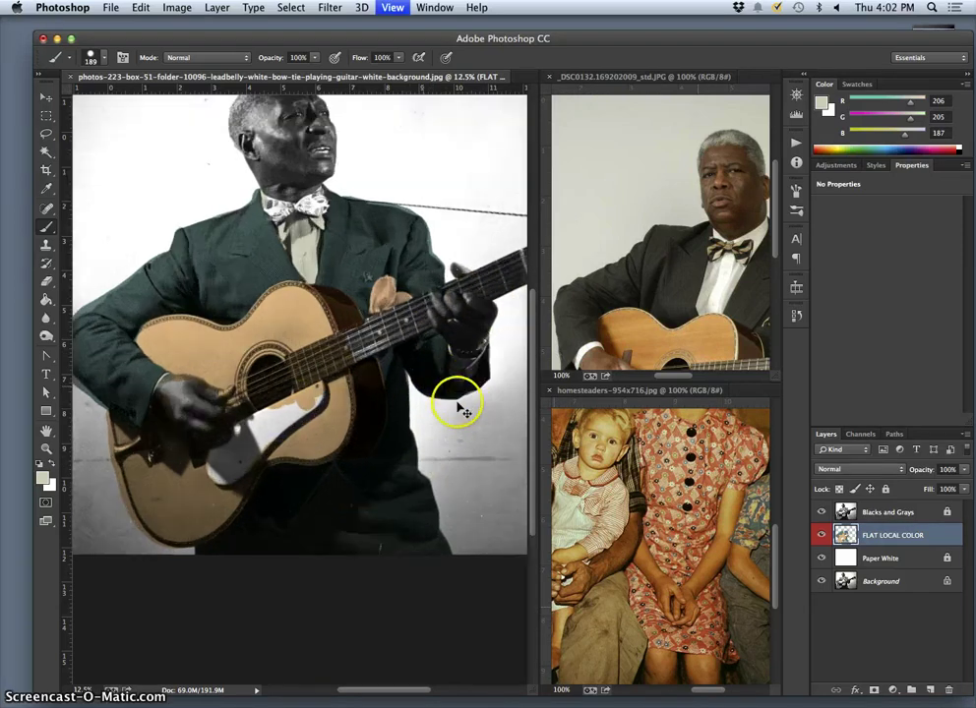
{"action": "key", "text": "super+equal"}
{"action": "scroll", "coordinate": [381, 390], "scroll_direction": "down", "scroll_amount": 5}
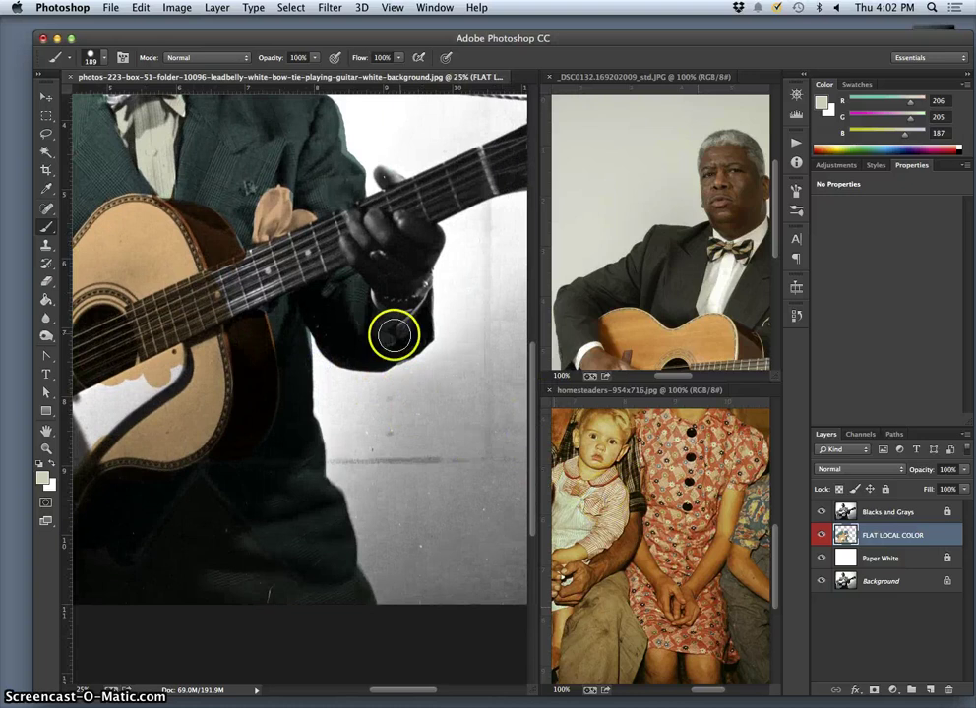
{"action": "left_click", "coordinate": [393, 322]}
{"action": "mouse_move", "coordinate": [393, 321]}
{"action": "left_mouse_down"}
{"action": "mouse_move", "coordinate": [373, 291]}
{"action": "mouse_move", "coordinate": [388, 311]}
{"action": "mouse_move", "coordinate": [413, 310]}
{"action": "mouse_move", "coordinate": [387, 342]}
{"action": "mouse_move", "coordinate": [427, 283]}
{"action": "left_mouse_up"}
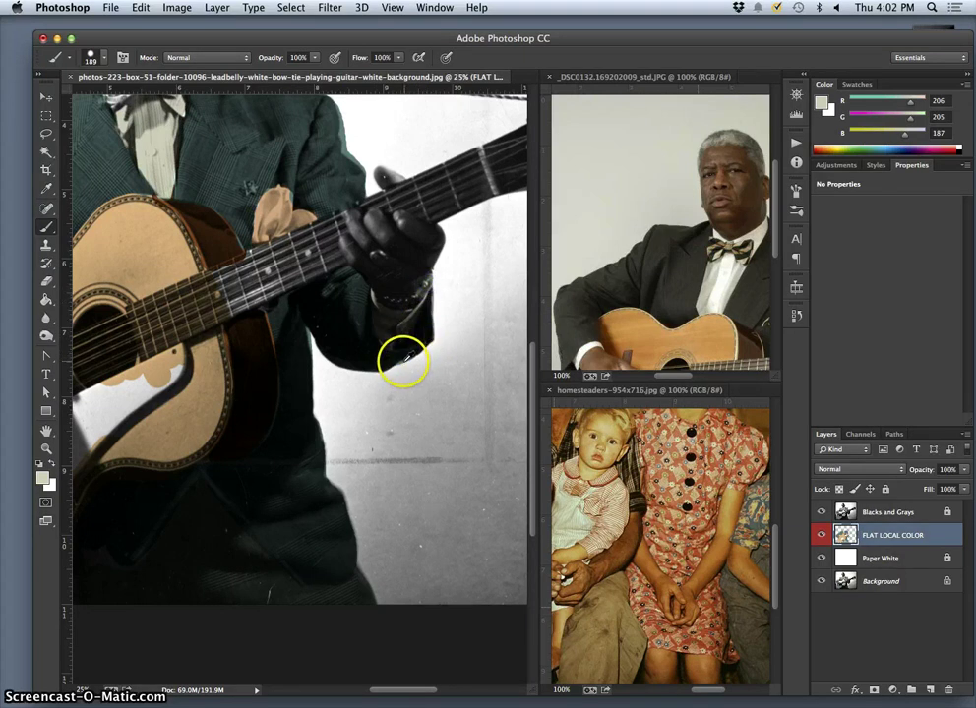
Step: Sample the jacket's blue-green, RGB 97, 123, 123, and with Blacks and Grays hidden, fill gaps along the sleeve, pocket square, guitar edge and jacket hem
{"action": "left_click", "coordinate": [401, 360], "text": "alt"}
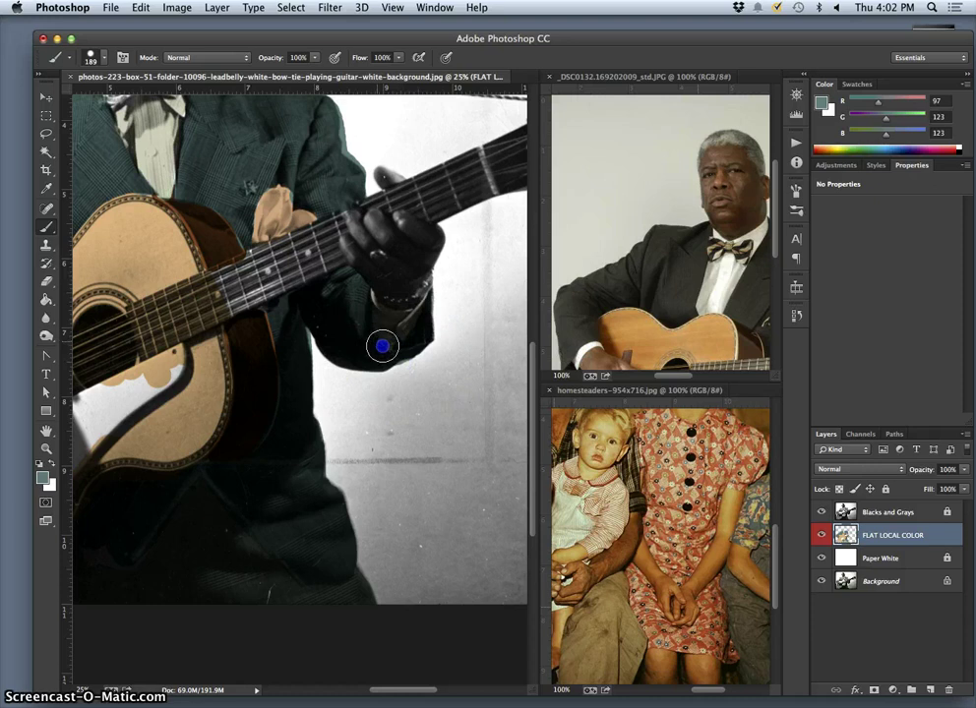
{"action": "left_click", "coordinate": [819, 512]}
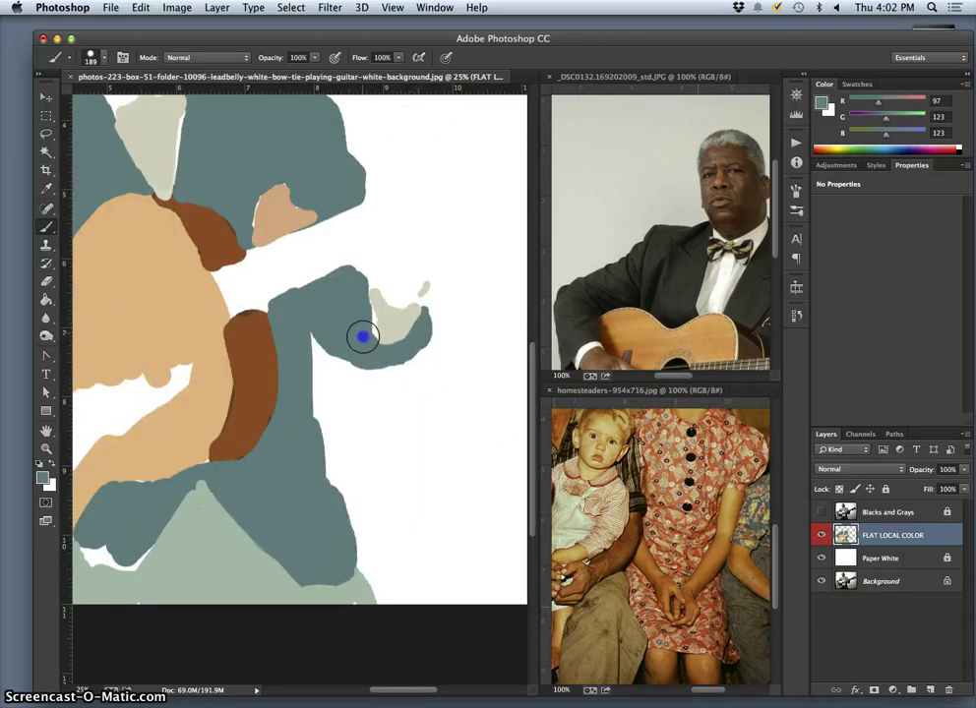
{"action": "mouse_move", "coordinate": [251, 471]}
{"action": "left_mouse_down"}
{"action": "mouse_move", "coordinate": [281, 466]}
{"action": "mouse_move", "coordinate": [362, 343]}
{"action": "mouse_move", "coordinate": [358, 313]}
{"action": "mouse_move", "coordinate": [351, 330]}
{"action": "mouse_move", "coordinate": [252, 202]}
{"action": "left_mouse_up"}
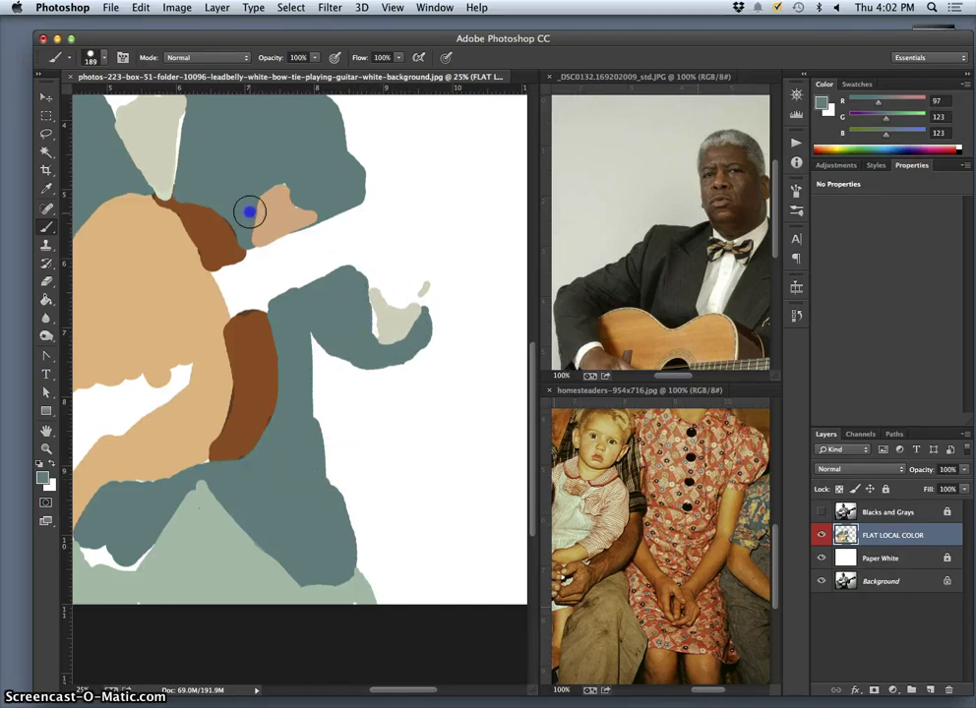
{"action": "mouse_move", "coordinate": [281, 179]}
{"action": "left_mouse_down"}
{"action": "mouse_move", "coordinate": [300, 182]}
{"action": "mouse_move", "coordinate": [334, 388]}
{"action": "mouse_move", "coordinate": [331, 485]}
{"action": "mouse_move", "coordinate": [143, 556]}
{"action": "mouse_move", "coordinate": [95, 549]}
{"action": "mouse_move", "coordinate": [237, 503]}
{"action": "left_mouse_up"}
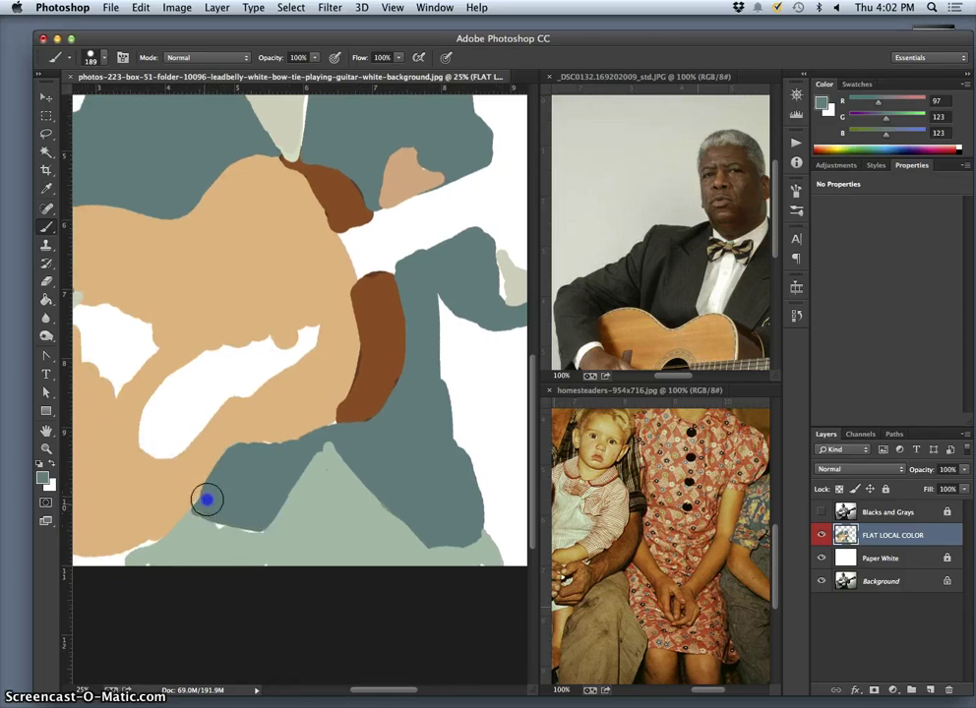
{"action": "left_click_drag", "start_coordinate": [225, 500], "coordinate": [316, 445]}
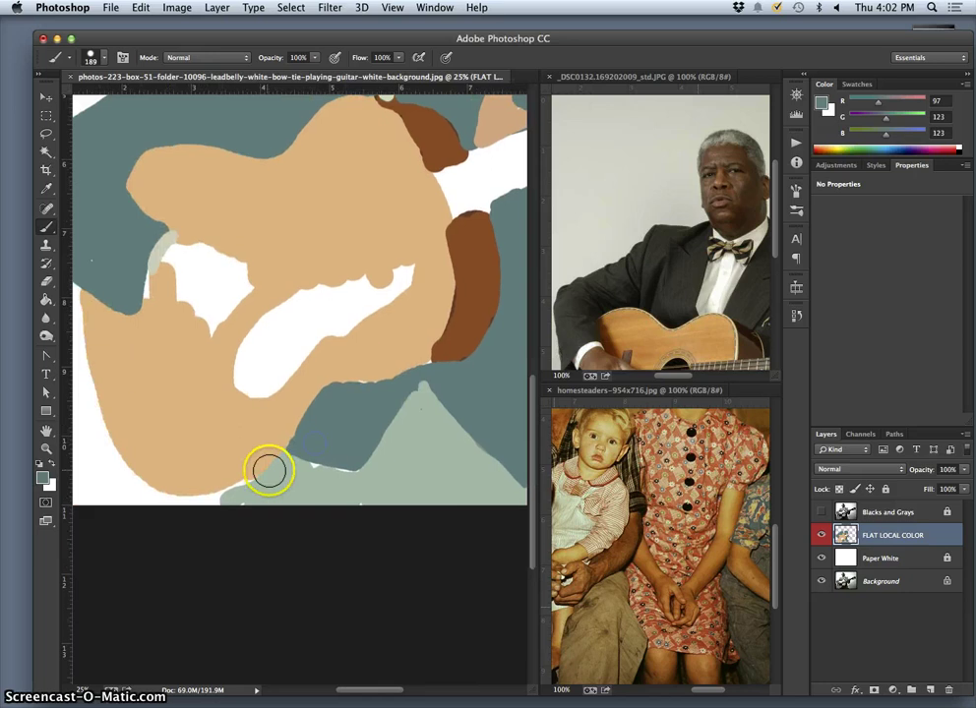
Step: Compare the whole picture with the Blacks and Grays layer hidden and shown, leaving the layer shown
{"action": "key", "text": "super+minus"}
{"action": "key", "text": "super+minus"}
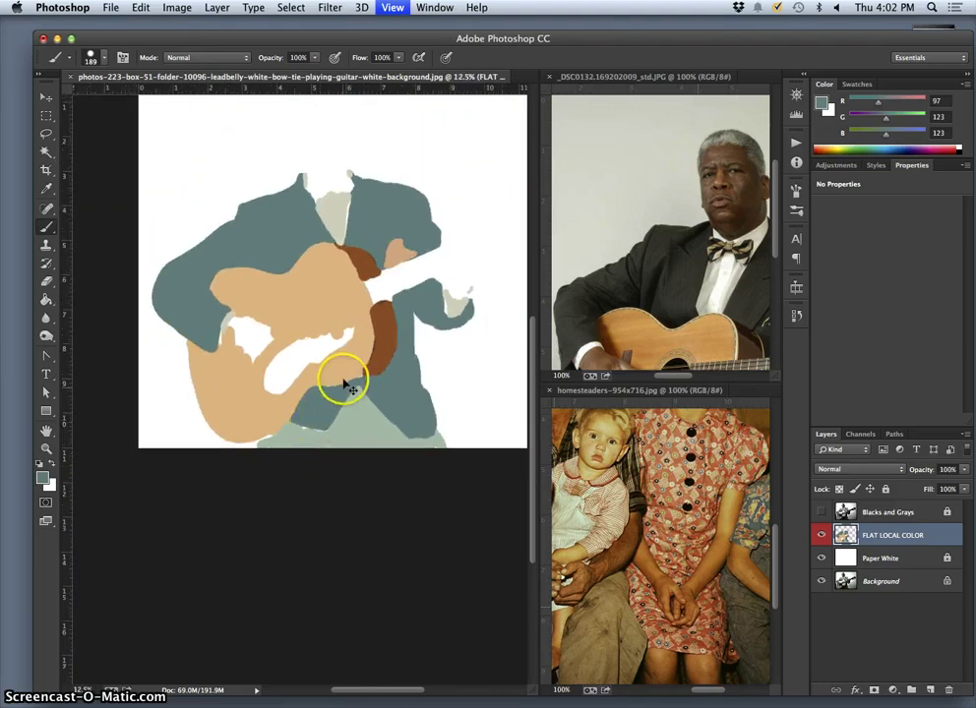
{"action": "key", "text": "super+minus"}
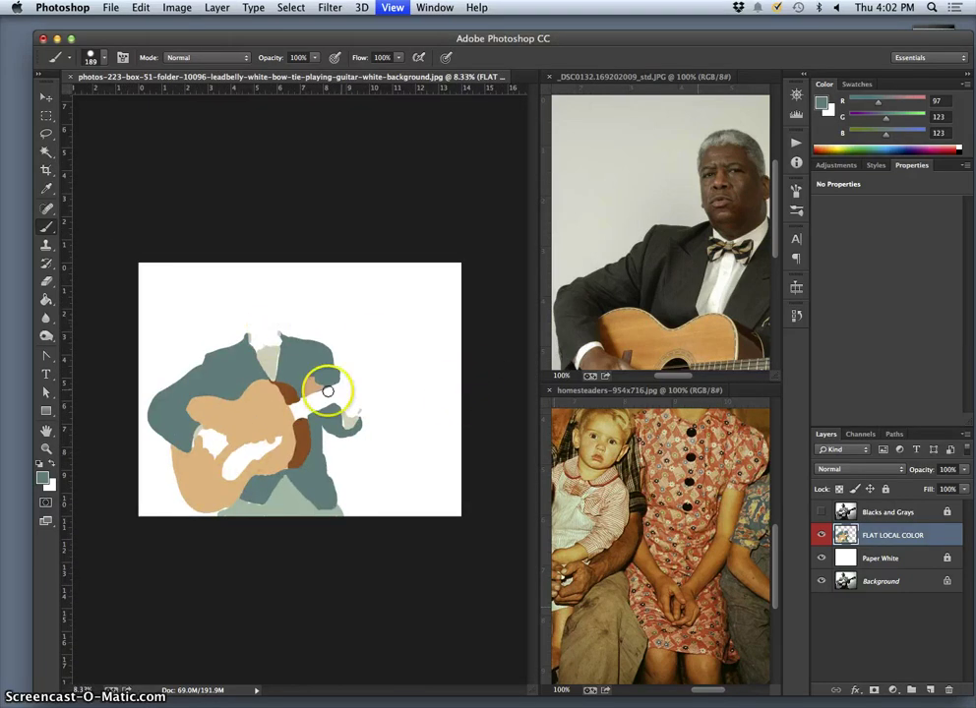
{"action": "left_click", "coordinate": [822, 513]}
{"action": "left_click", "coordinate": [823, 512]}
{"action": "left_click", "coordinate": [823, 512]}
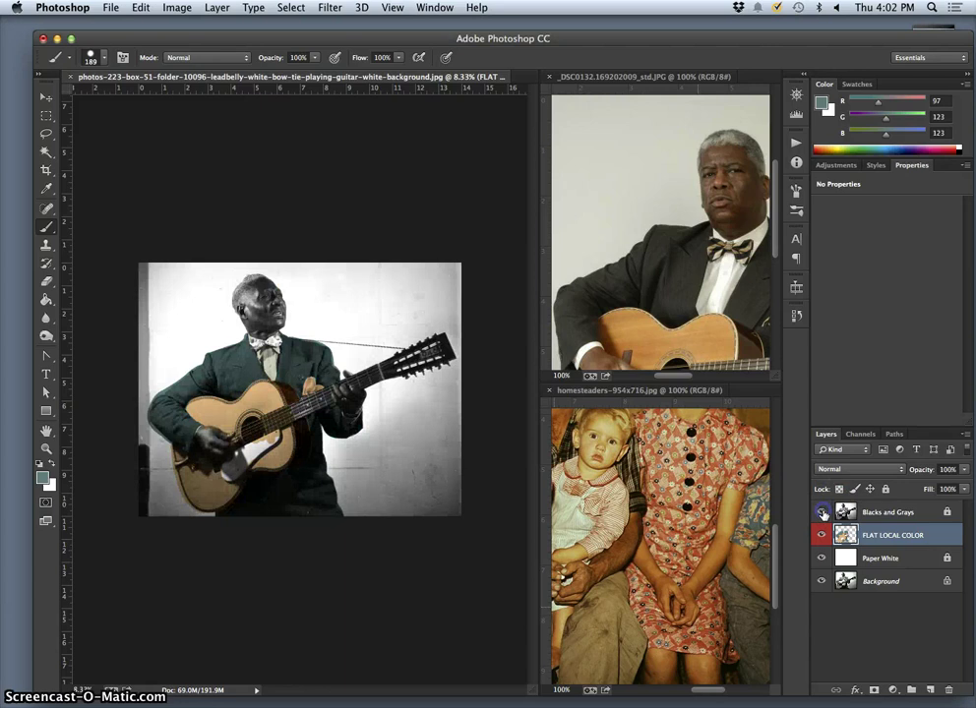
{"action": "left_click", "coordinate": [821, 513]}
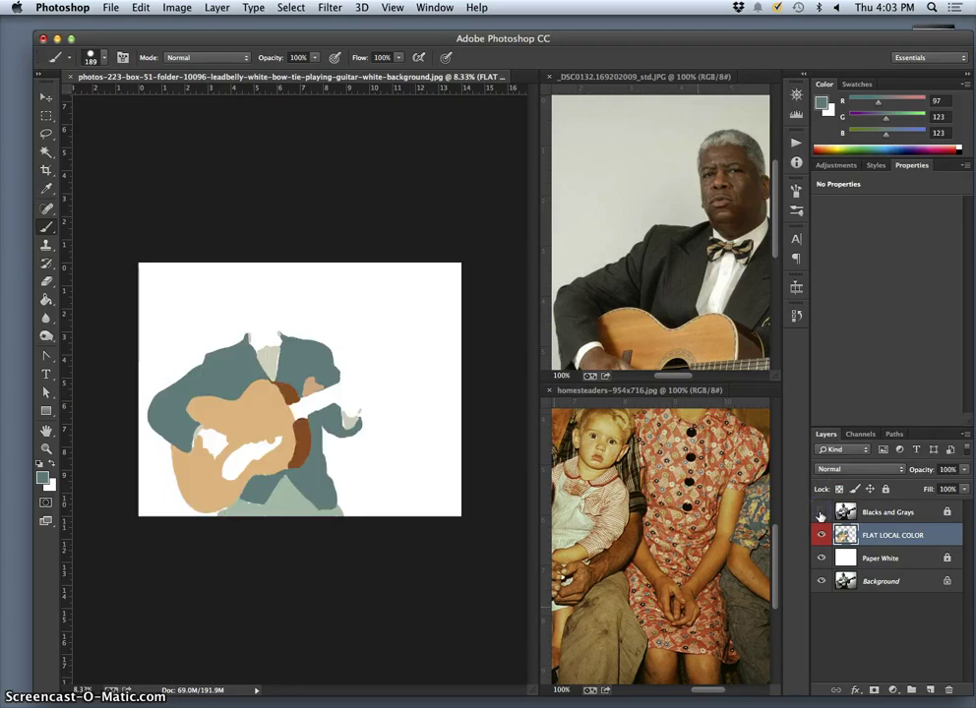
{"action": "left_click", "coordinate": [822, 513]}
{"action": "left_click", "coordinate": [821, 513]}
{"action": "left_click", "coordinate": [822, 513]}
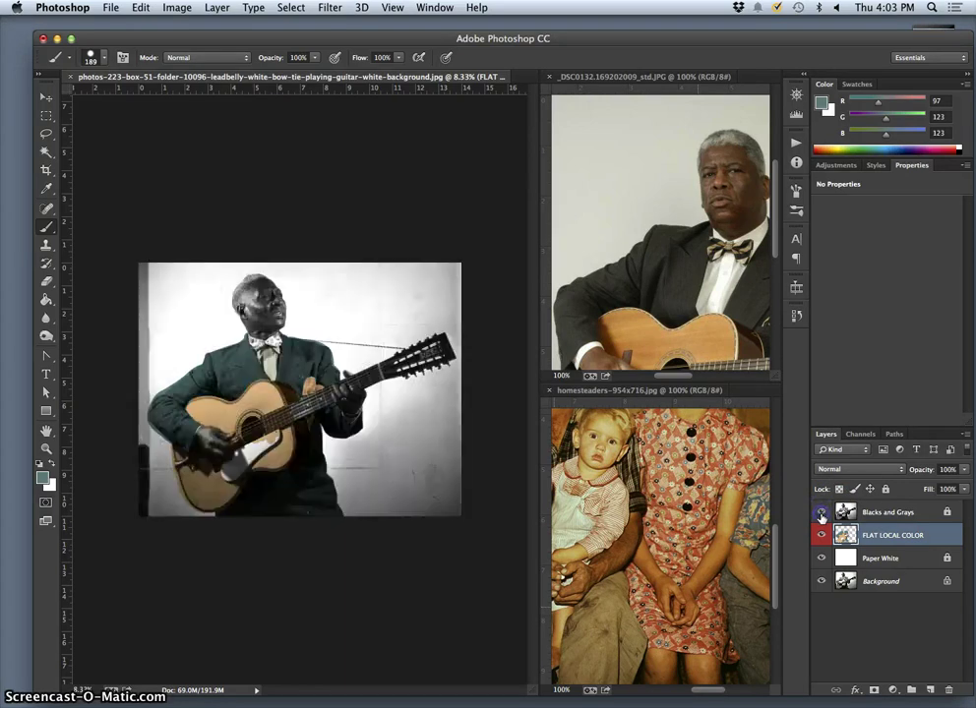
{"action": "left_click", "coordinate": [822, 513]}
{"action": "left_click", "coordinate": [821, 513]}
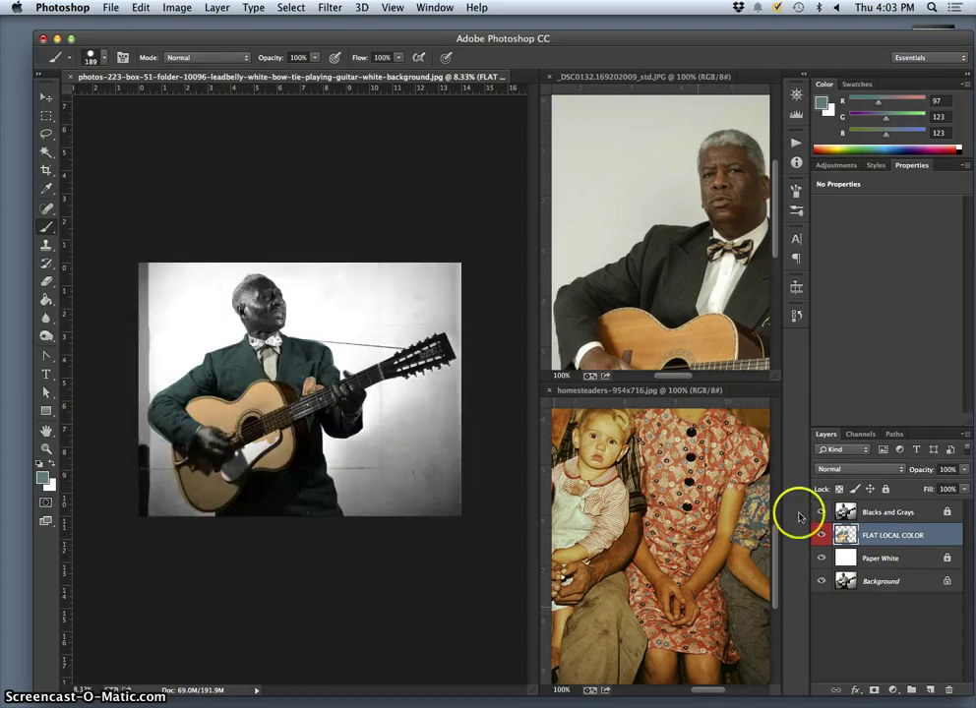
Step: Open md-huddie-ledbetter-(leadbelly)-colorized.jpg from the ledbelly color reference folder in Photoshop as another color reference
{"action": "key", "text": "super+plus"}
{"action": "key", "text": "super+plus"}
{"action": "key", "text": "super+plus"}
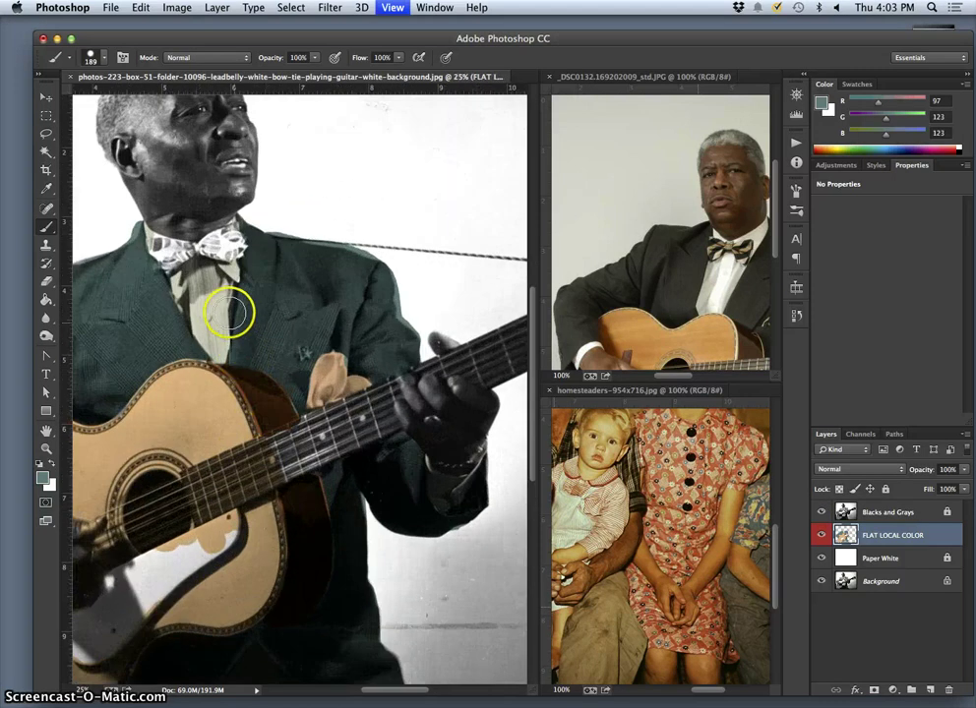
{"action": "scroll", "coordinate": [266, 349], "scroll_direction": "left", "scroll_amount": 4}
{"action": "scroll", "coordinate": [266, 350], "scroll_direction": "up", "scroll_amount": 3}
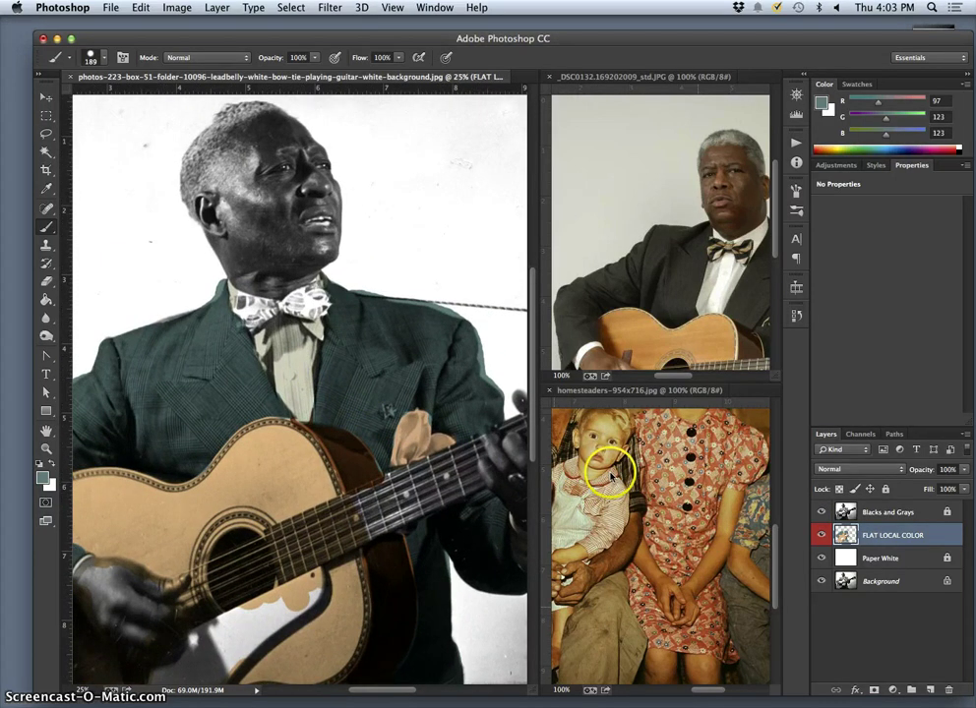
{"action": "key", "text": "F11"}
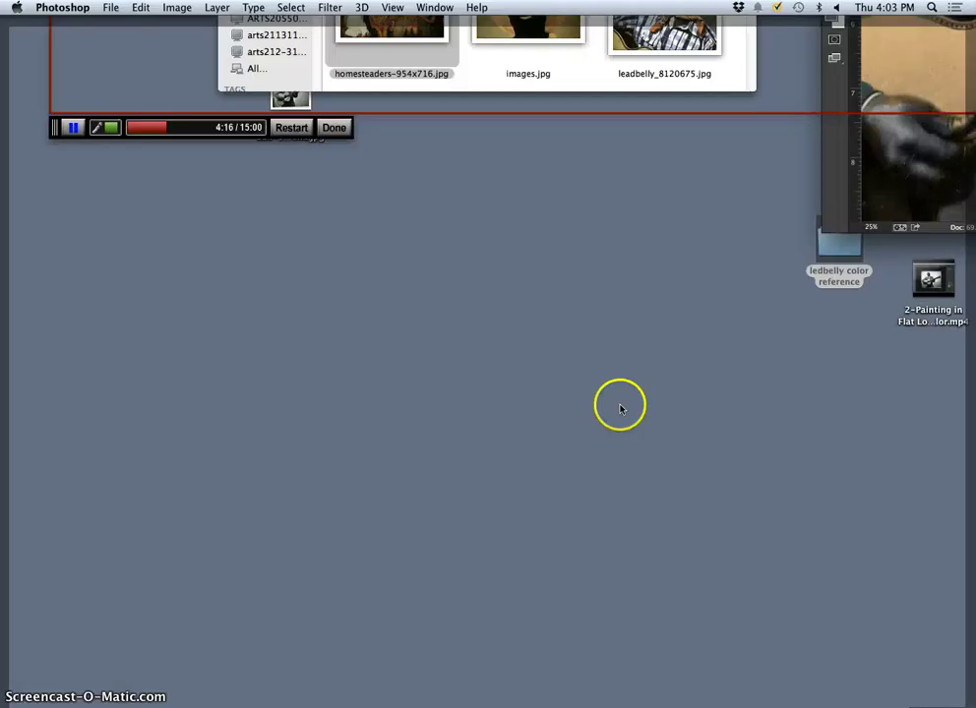
{"action": "double_click", "coordinate": [830, 241]}
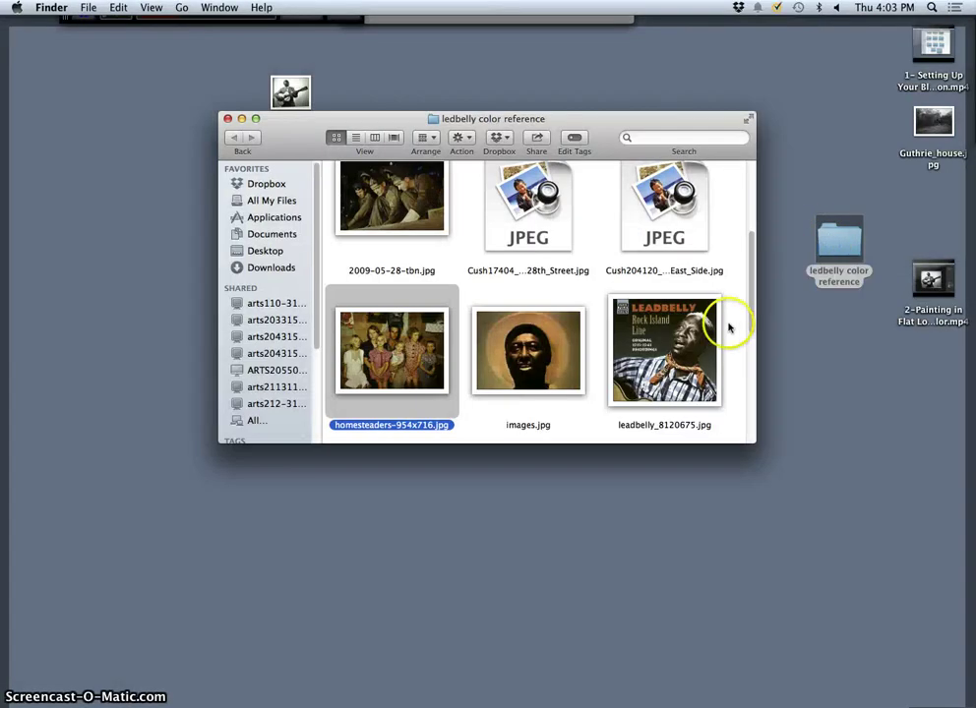
{"action": "left_click_drag", "start_coordinate": [751, 279], "coordinate": [795, 388]}
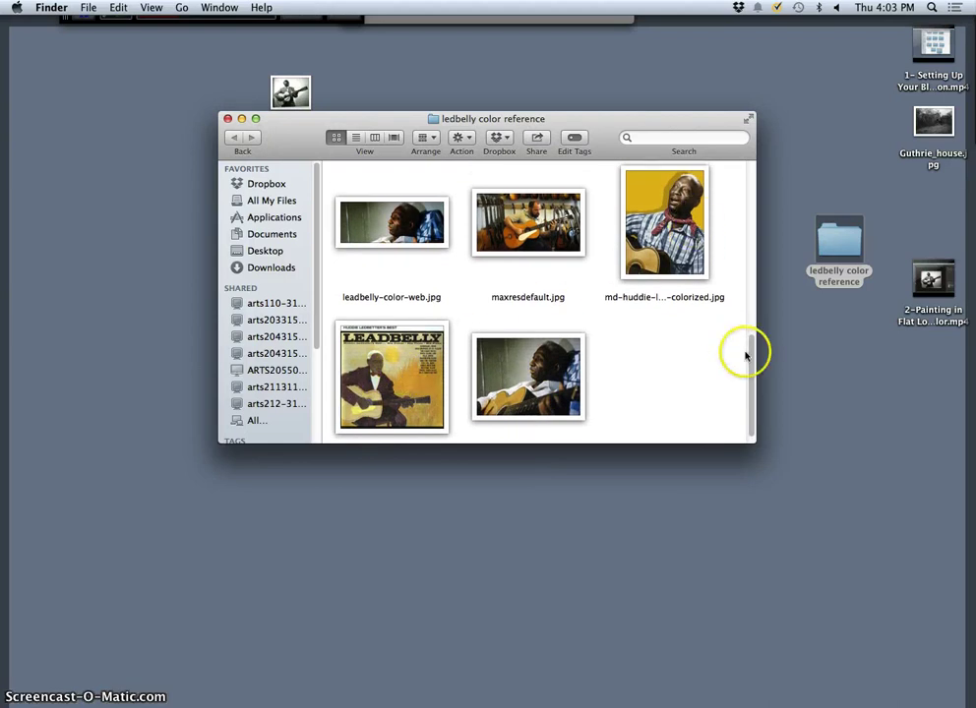
{"action": "left_click_drag", "start_coordinate": [749, 349], "coordinate": [728, 338]}
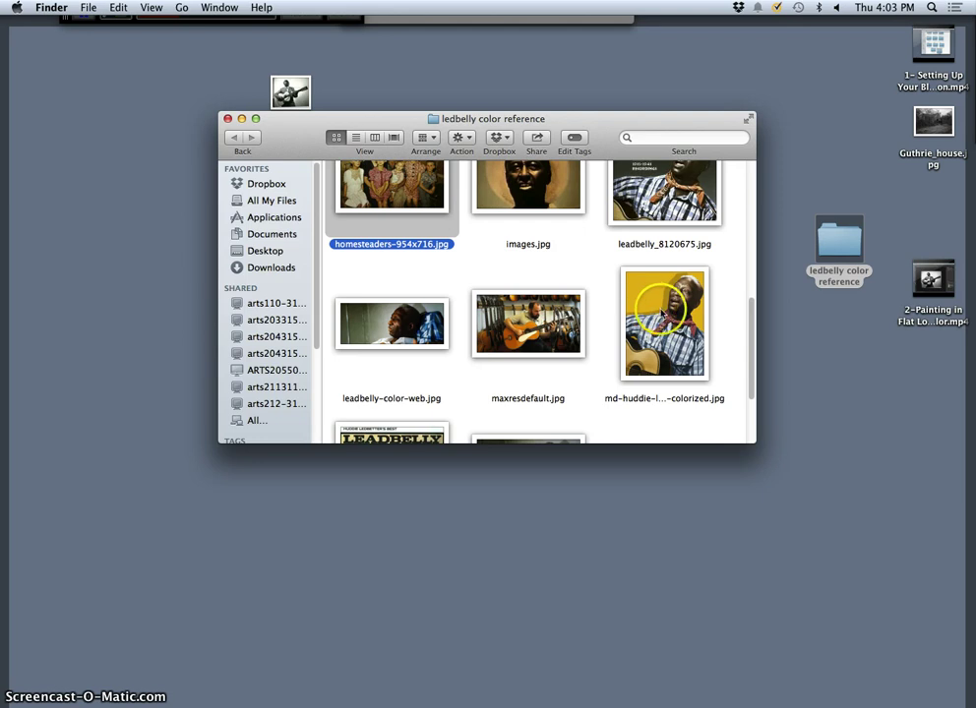
{"action": "right_click", "coordinate": [665, 314]}
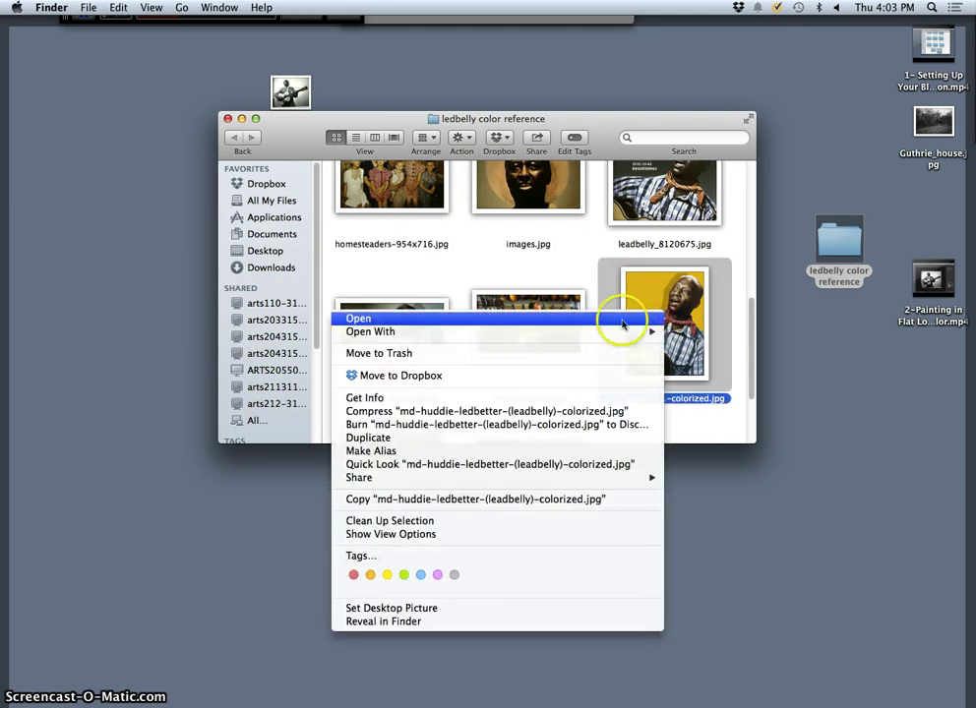
{"action": "mouse_move", "coordinate": [610, 333]}
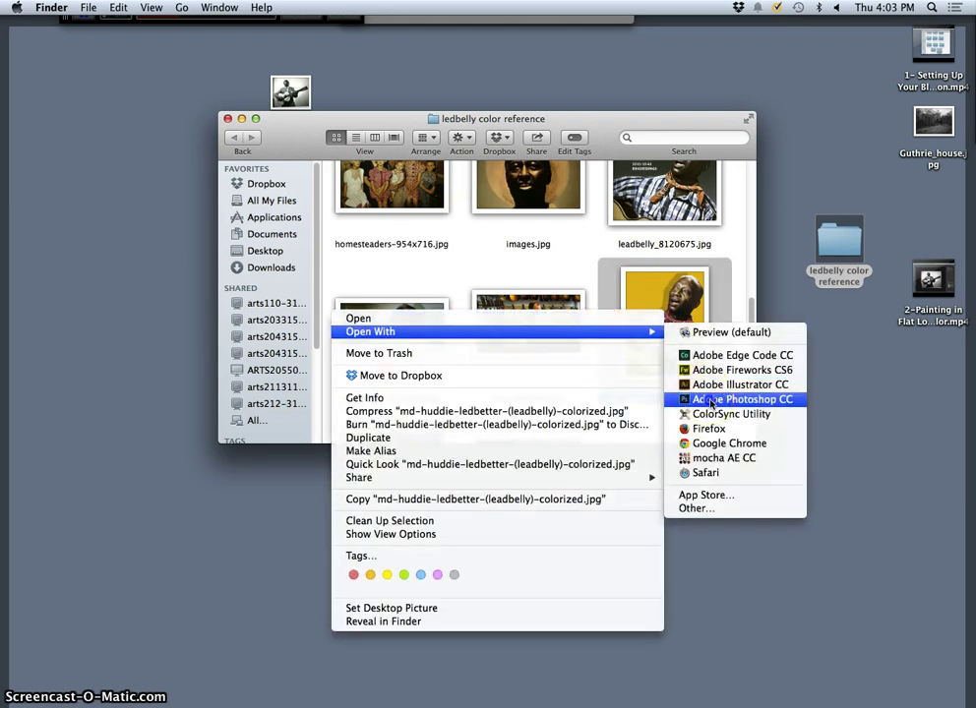
{"action": "left_click", "coordinate": [699, 399]}
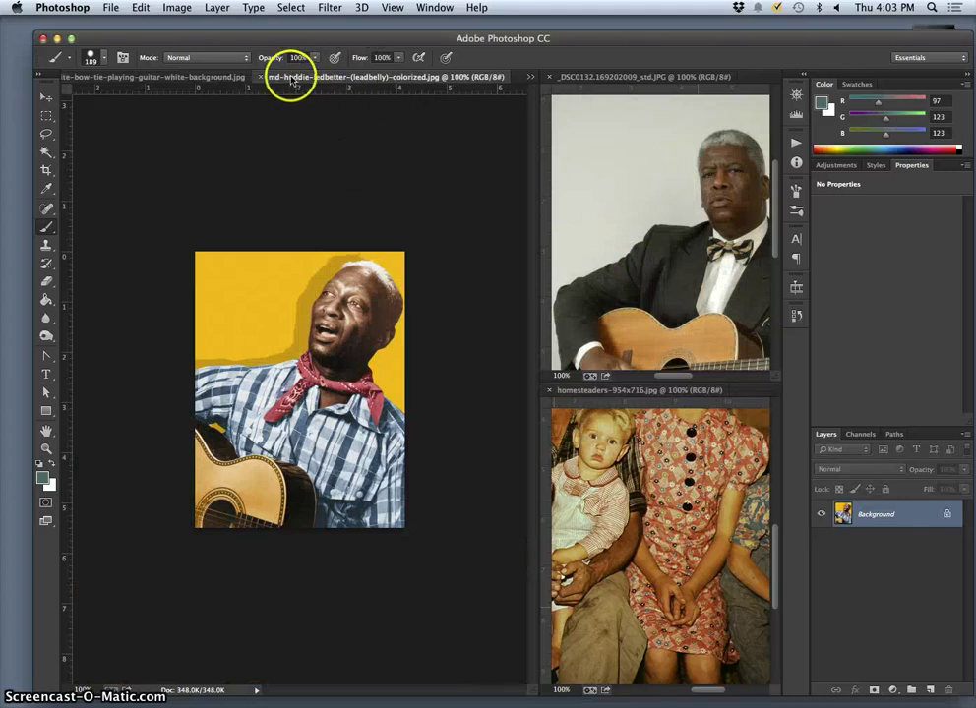
Step: Float the colorized portrait in its own window and arrange it beside the main window so its kerchief and shirt stay accessible
{"action": "left_click_drag", "start_coordinate": [294, 79], "coordinate": [330, 174]}
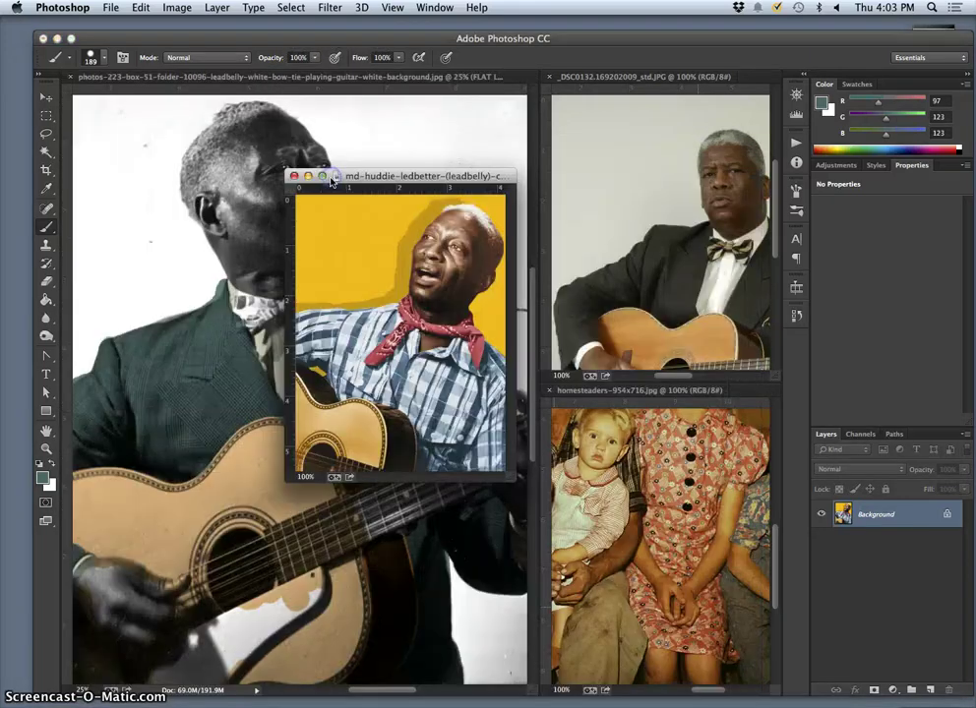
{"action": "left_click_drag", "start_coordinate": [403, 177], "coordinate": [505, 342]}
{"action": "left_click_drag", "start_coordinate": [561, 392], "coordinate": [686, 438]}
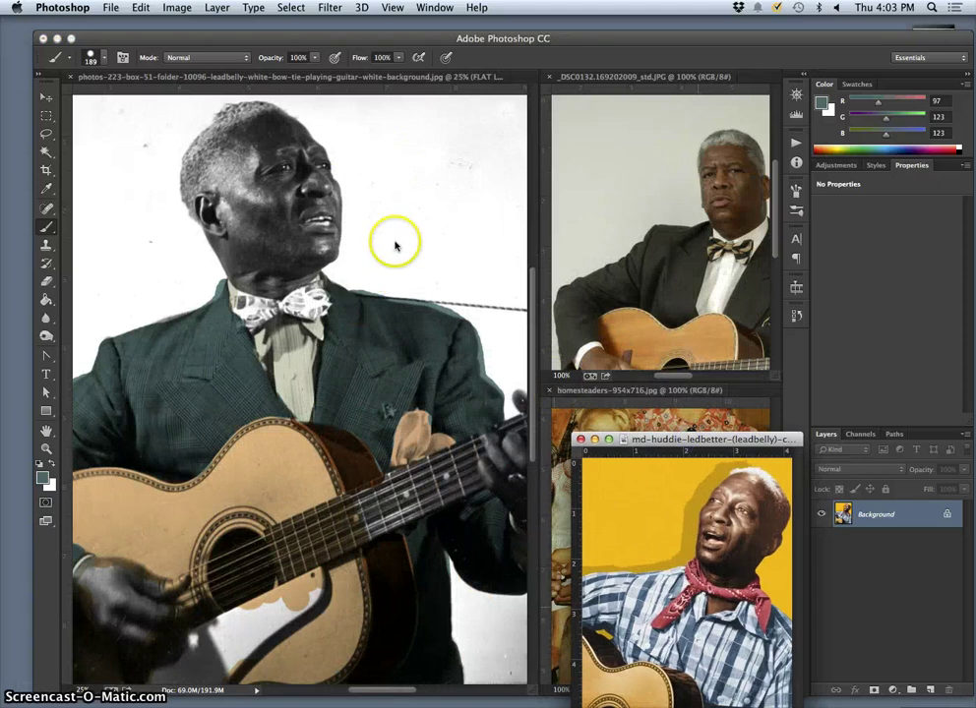
{"action": "left_click", "coordinate": [416, 81]}
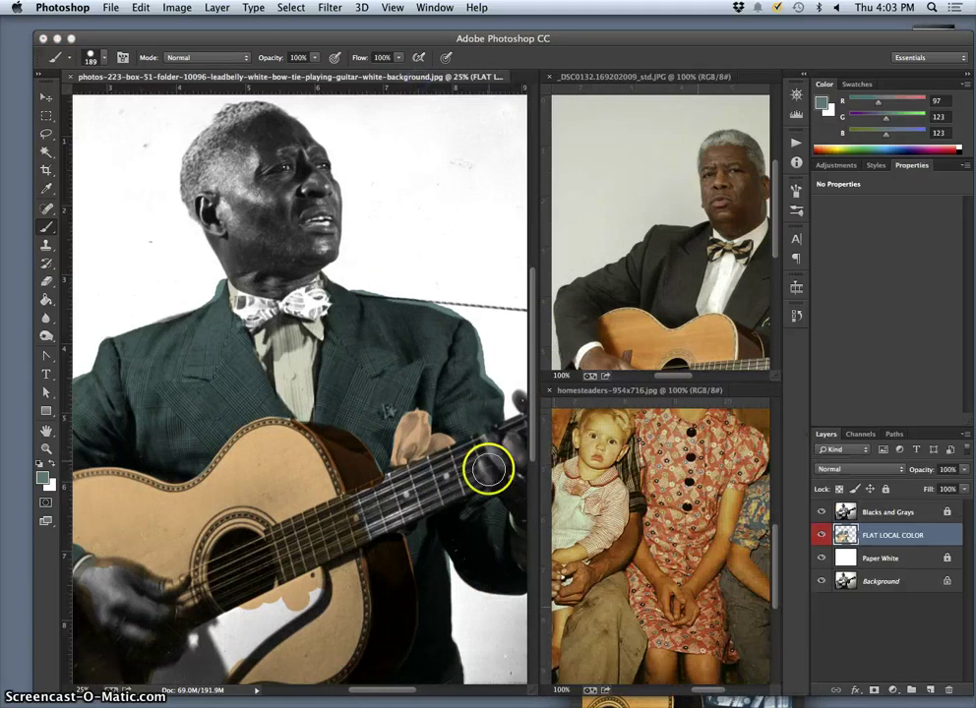
{"action": "left_click", "coordinate": [712, 696]}
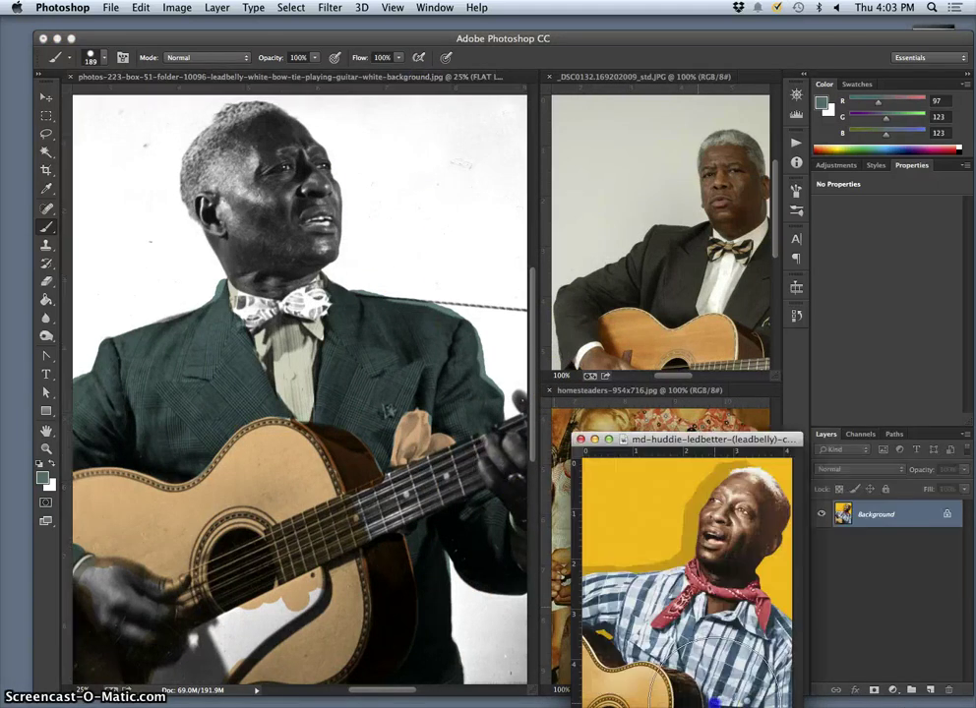
{"action": "left_click_drag", "start_coordinate": [717, 443], "coordinate": [12, 369]}
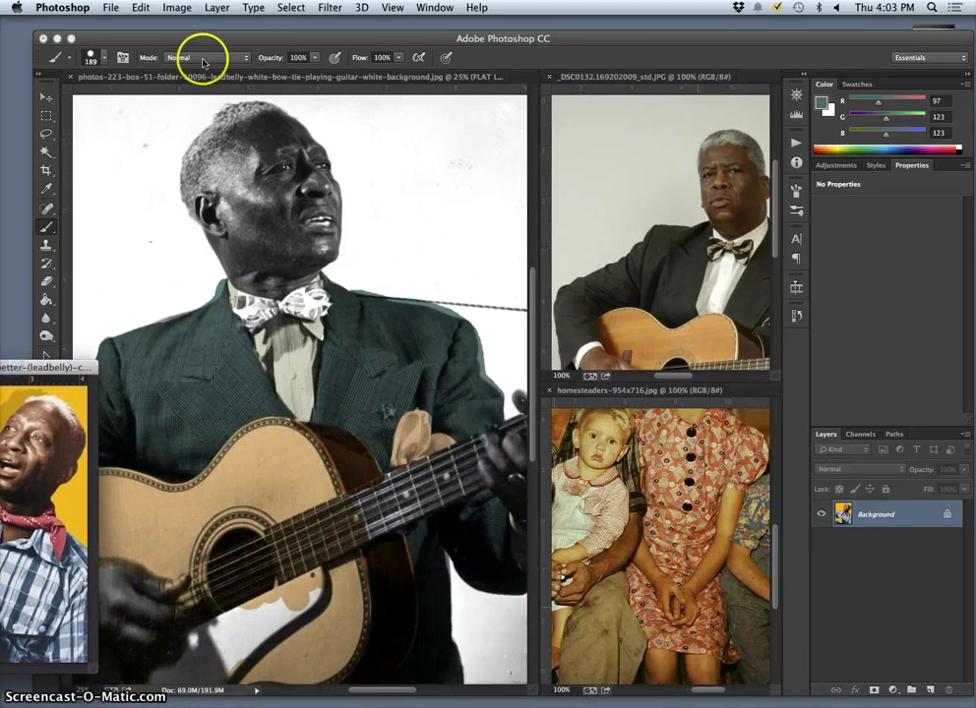
{"action": "left_click_drag", "start_coordinate": [207, 37], "coordinate": [261, 34]}
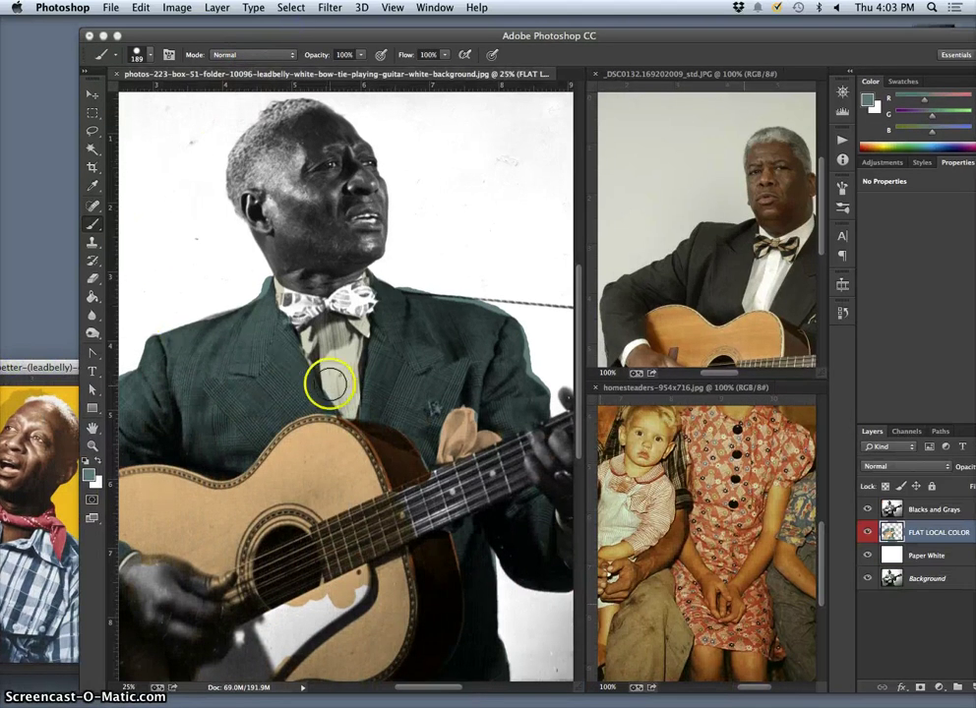
Step: Sample the pinkish red from the kerchief in the colorized portrait and paint the whole bow tie with it on FLAT LOCAL COLOR
{"action": "left_click", "coordinate": [40, 521], "text": "alt"}
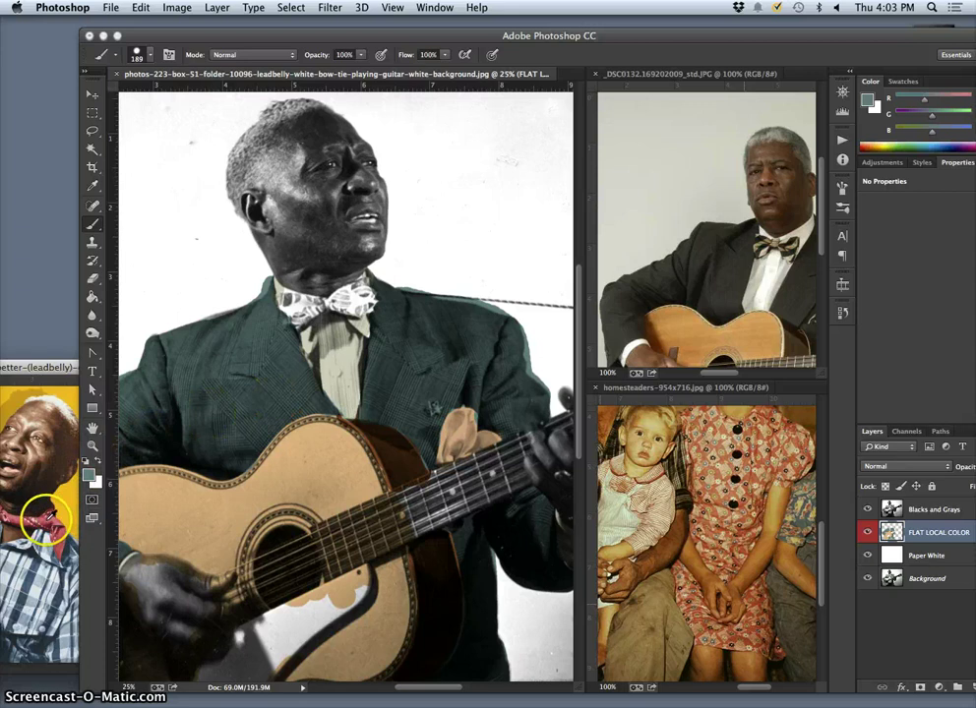
{"action": "left_click", "coordinate": [299, 309]}
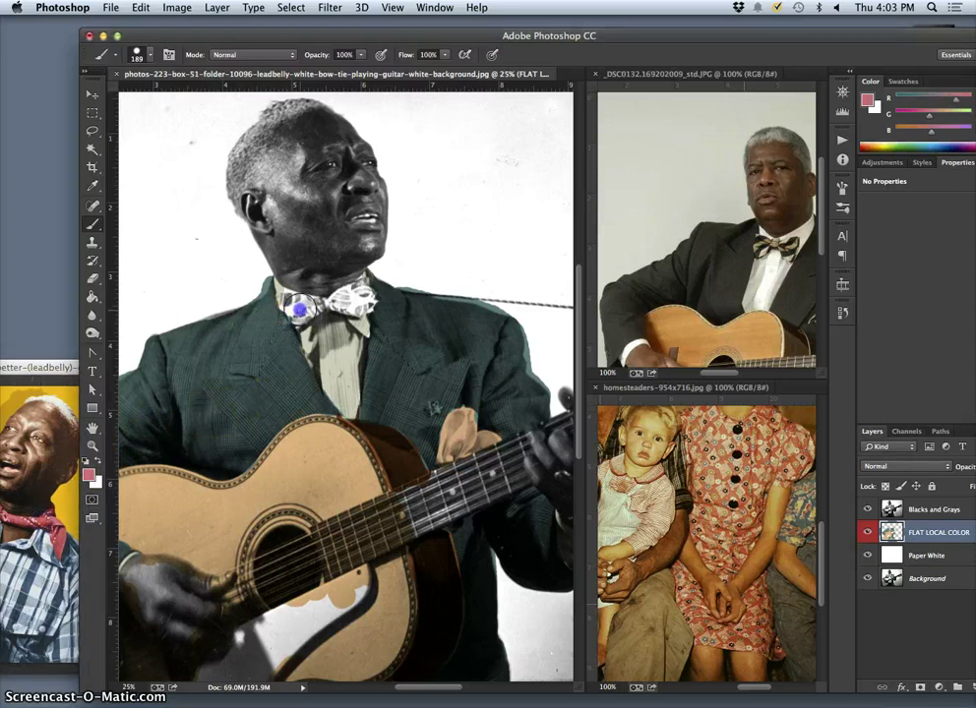
{"action": "left_click_drag", "start_coordinate": [301, 311], "coordinate": [293, 306]}
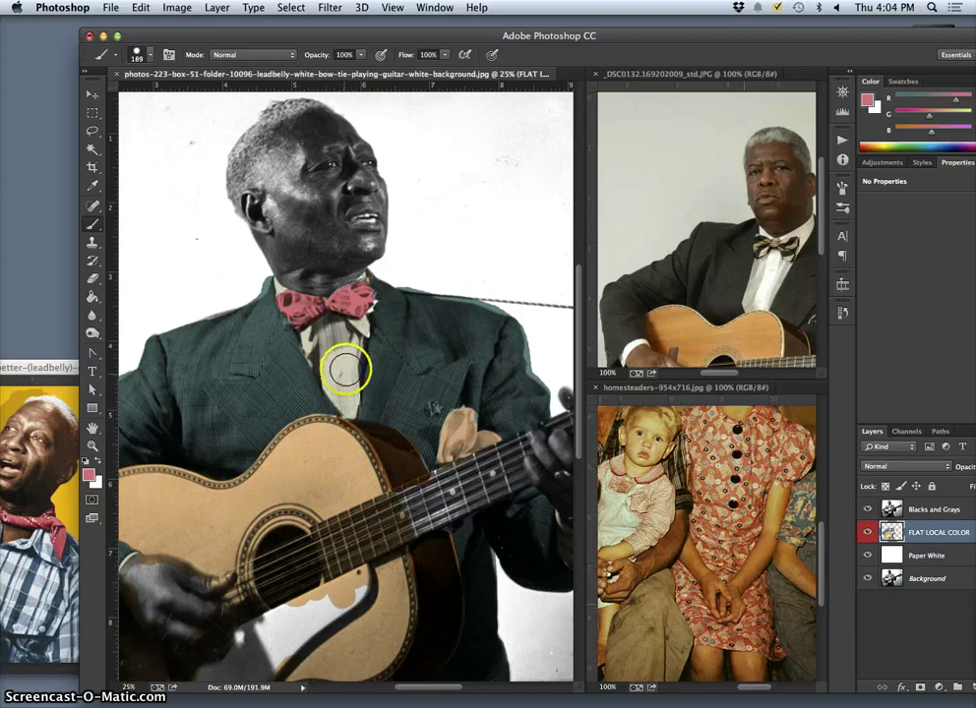
Step: Sample the off-white from the shirt in the colorized portrait and try a stroke of it on the bow tie's right half
{"action": "key", "text": "super+equal"}
{"action": "key", "text": "super+equal"}
{"action": "key", "text": "super+equal"}
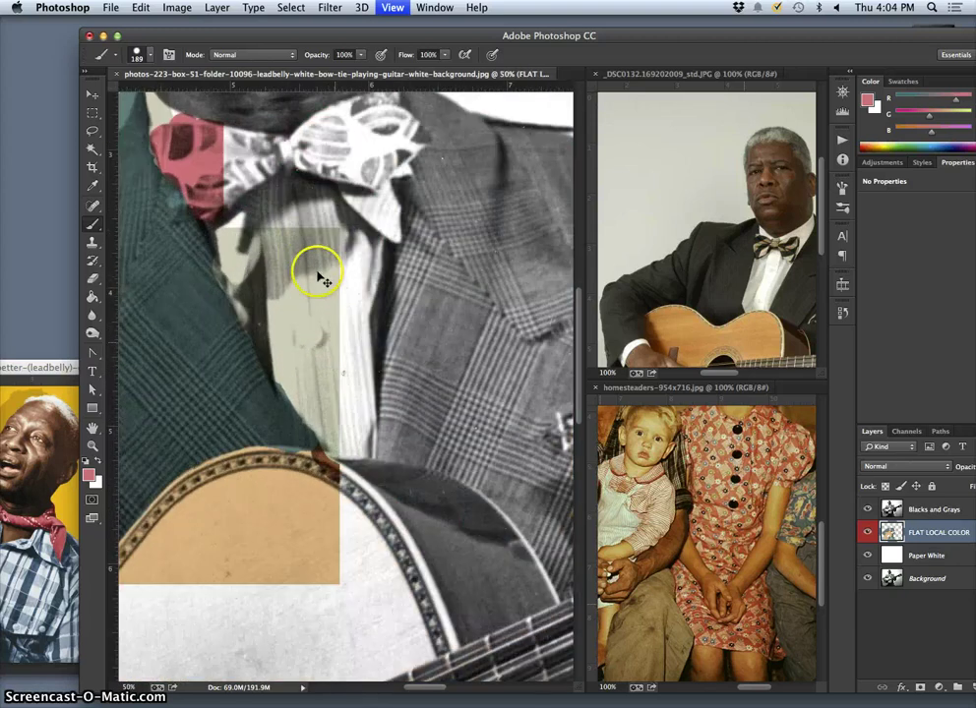
{"action": "left_click_drag", "start_coordinate": [283, 202], "coordinate": [382, 332]}
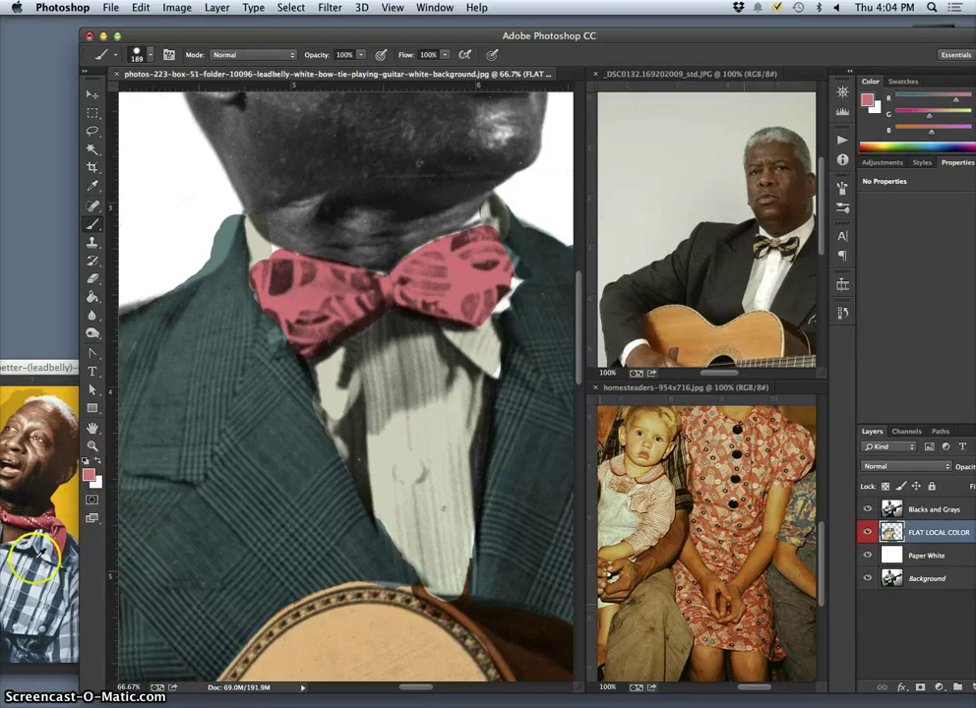
{"action": "key", "text": "x"}
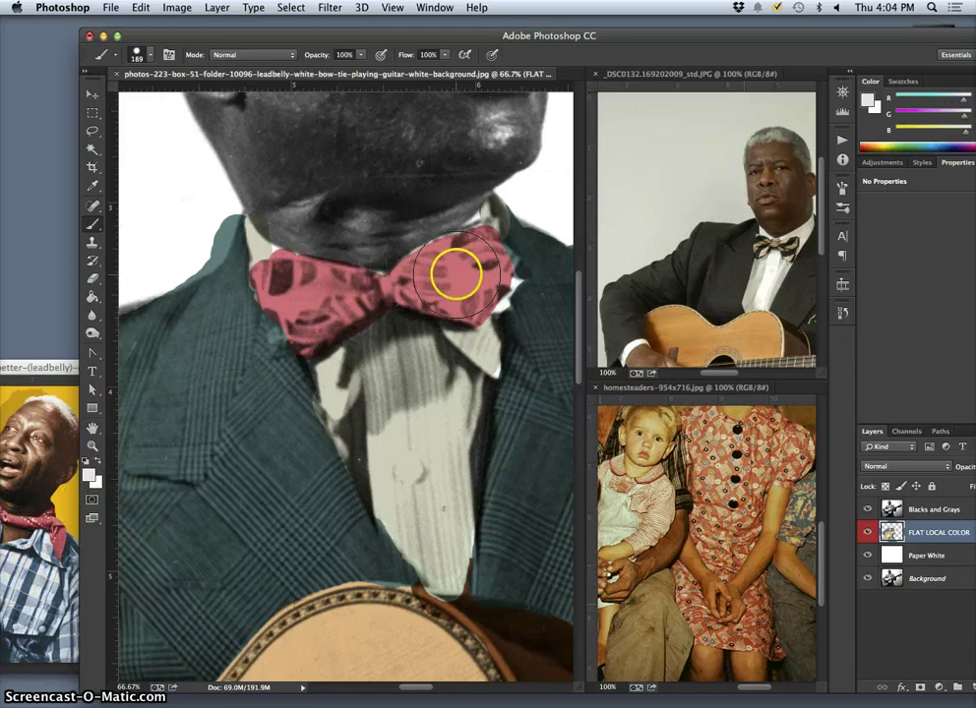
{"action": "mouse_move", "coordinate": [455, 275]}
{"action": "left_mouse_down"}
{"action": "mouse_move", "coordinate": [502, 263]}
{"action": "mouse_move", "coordinate": [481, 274]}
{"action": "mouse_move", "coordinate": [450, 268]}
{"action": "mouse_move", "coordinate": [448, 305]}
{"action": "left_mouse_up"}
{"action": "key", "text": "super+z"}
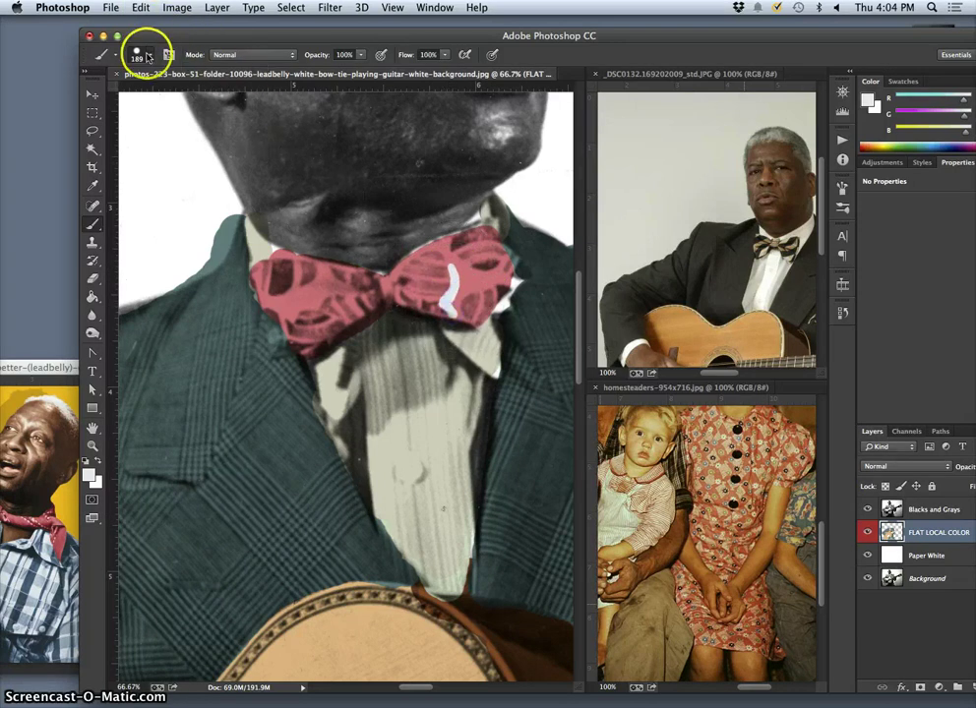
Step: Reduce the brush size to 87 px and add a thin off-white stroke to the bow tie's right half
{"action": "left_click", "coordinate": [144, 52]}
{"action": "left_click", "coordinate": [192, 98]}
{"action": "left_click", "coordinate": [459, 288]}
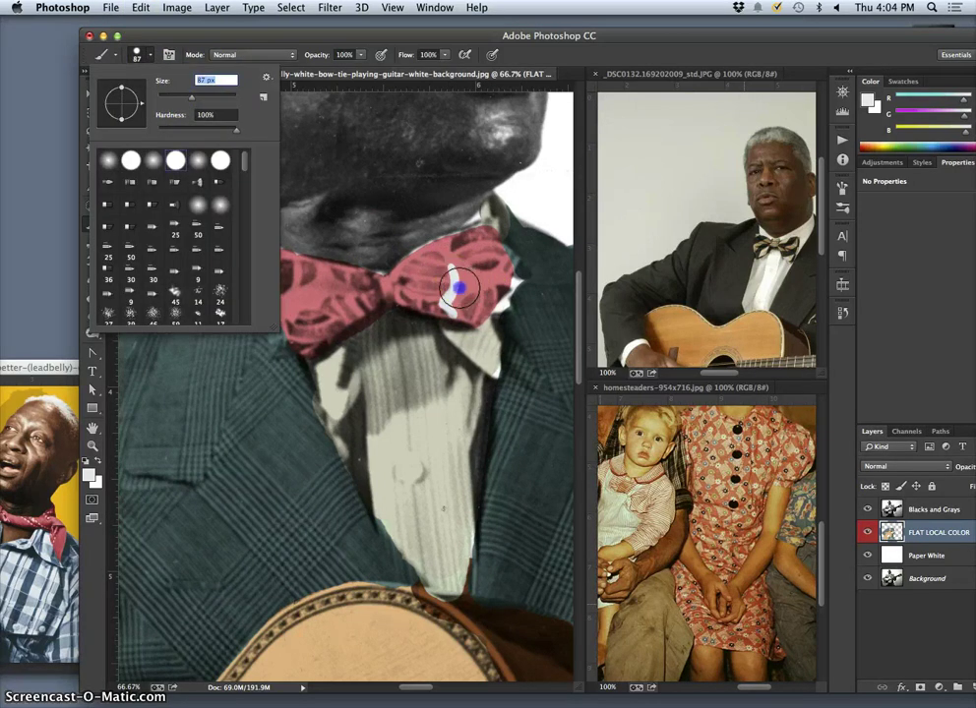
{"action": "left_click_drag", "start_coordinate": [458, 290], "coordinate": [454, 307]}
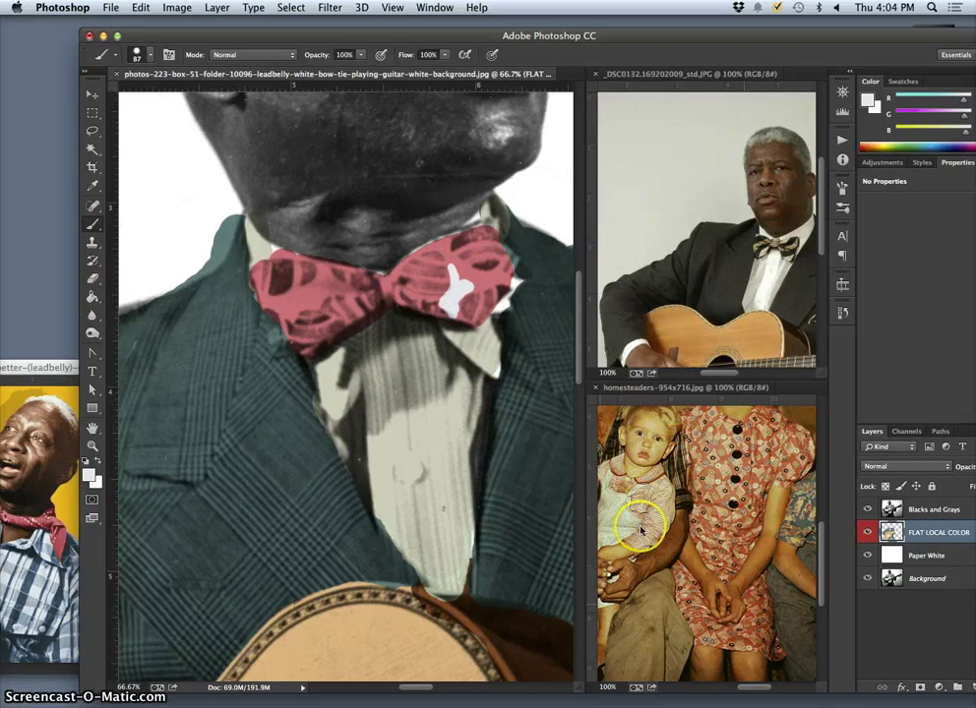
Step: Test a mustard yellow sampled from the homesteaders photo on the bow tie, and lighten the foreground color to a pale cream
{"action": "left_click", "coordinate": [801, 504], "text": "alt"}
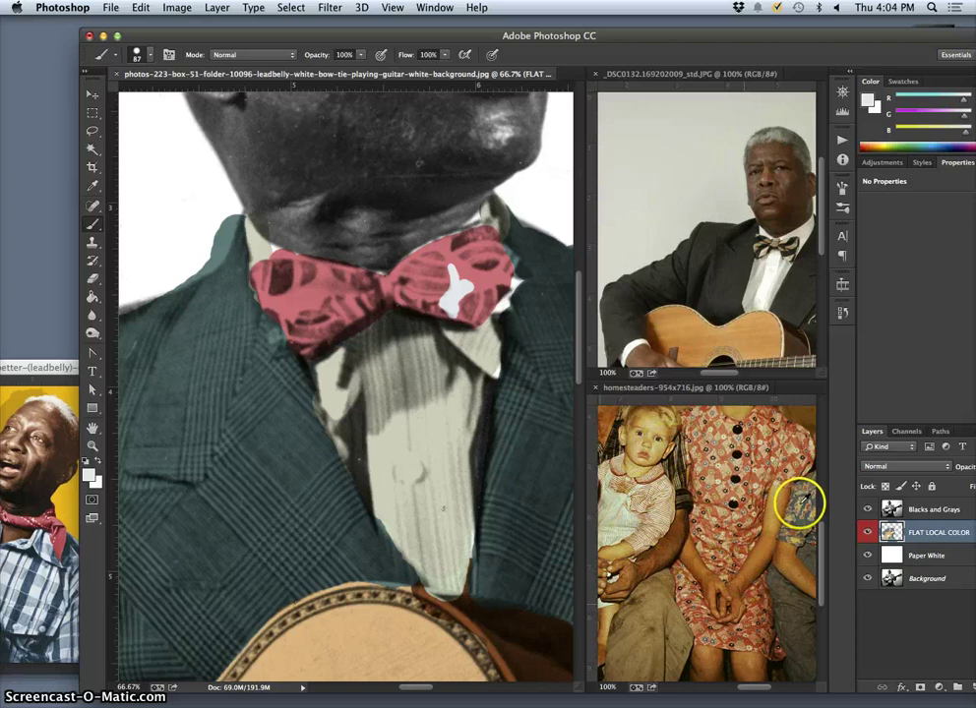
{"action": "left_click_drag", "start_coordinate": [458, 288], "coordinate": [474, 286]}
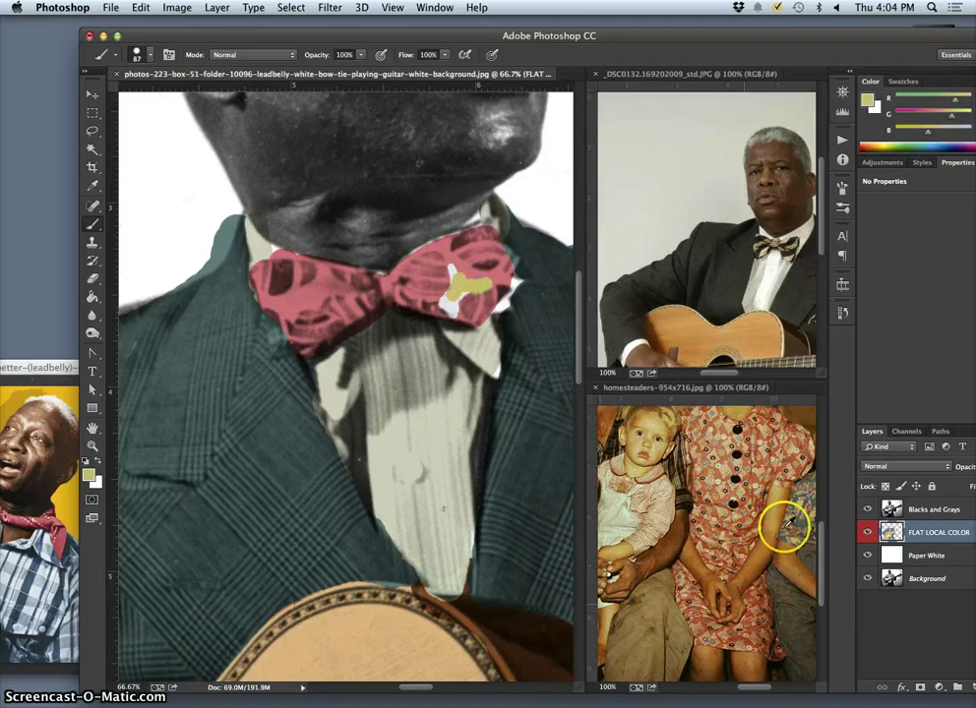
{"action": "left_click", "coordinate": [89, 473]}
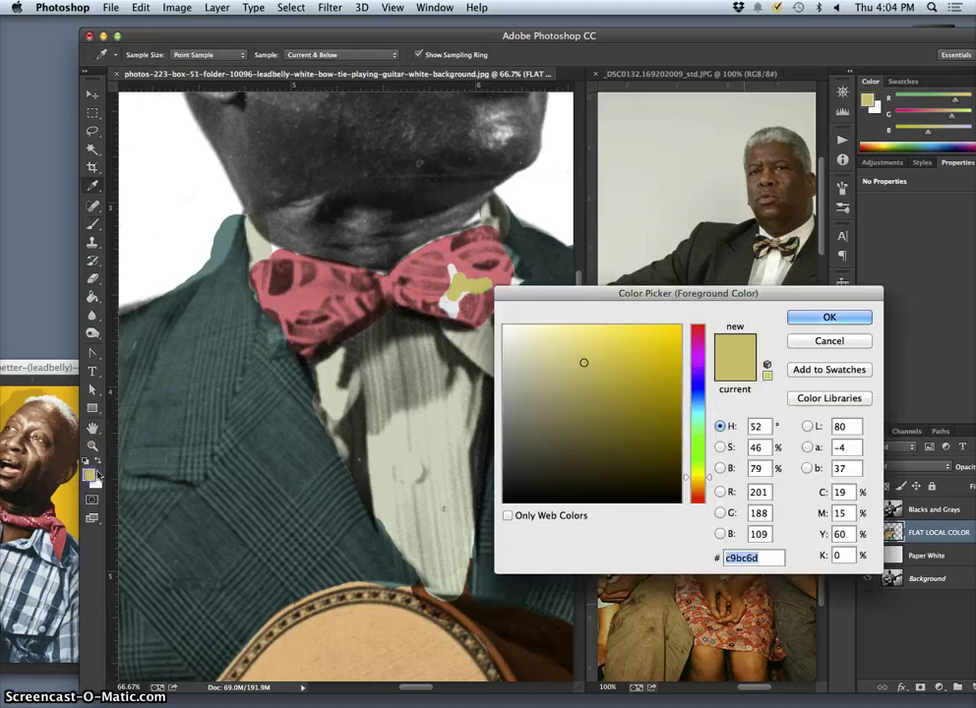
{"action": "left_click", "coordinate": [536, 347]}
{"action": "left_click_drag", "start_coordinate": [536, 348], "coordinate": [539, 350]}
{"action": "left_click", "coordinate": [809, 321]}
{"action": "key", "text": "b"}
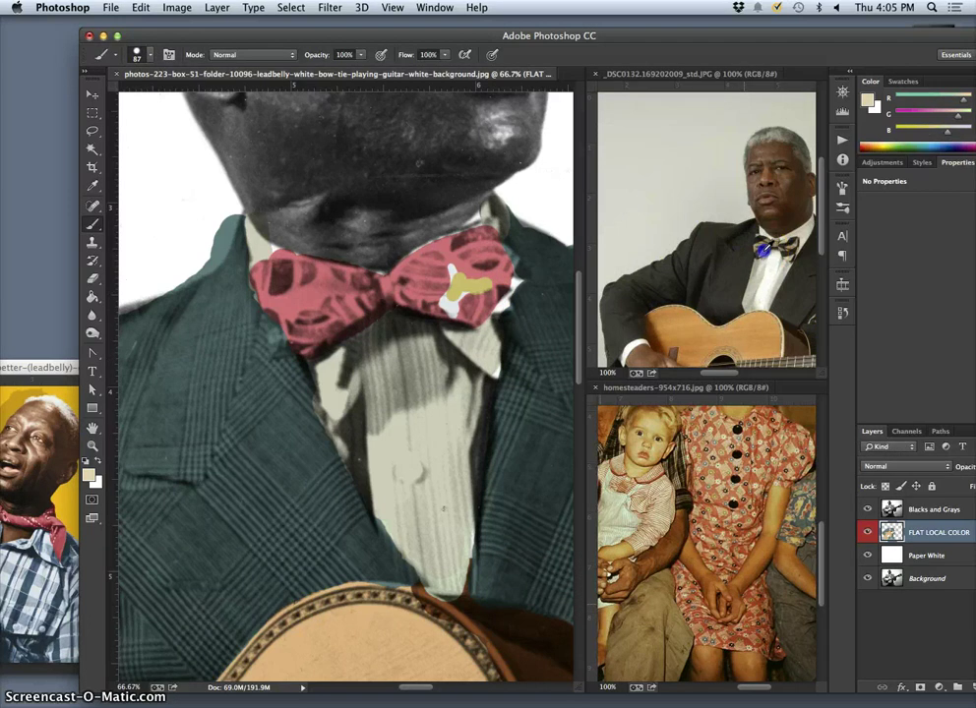
Step: Sample the cream from the bow tie in the _DSC0132 photo and paint the knot and right half's light pattern, leaving red patches
{"action": "mouse_move", "coordinate": [452, 294]}
{"action": "left_mouse_down"}
{"action": "mouse_move", "coordinate": [447, 301]}
{"action": "mouse_move", "coordinate": [446, 242]}
{"action": "left_mouse_up"}
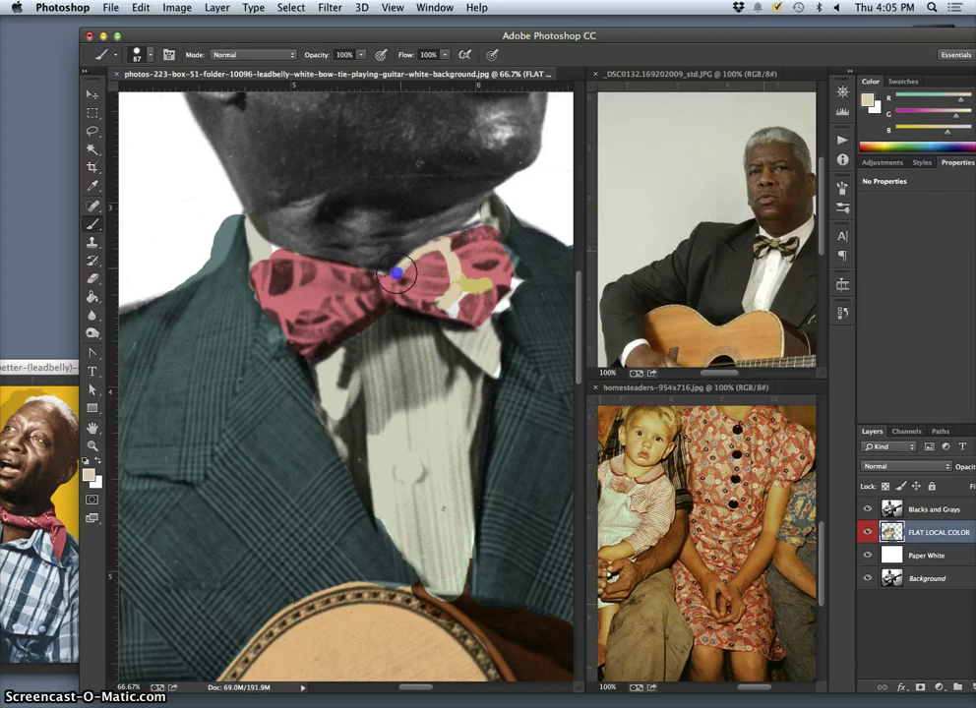
{"action": "left_click_drag", "start_coordinate": [397, 280], "coordinate": [400, 285]}
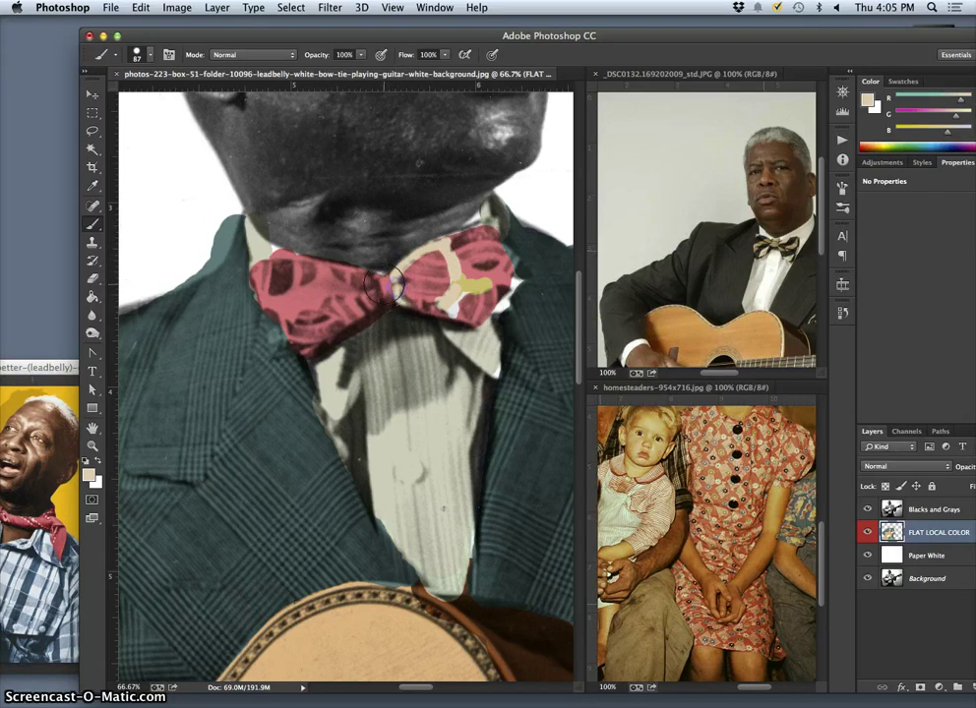
{"action": "mouse_move", "coordinate": [382, 283]}
{"action": "left_mouse_down"}
{"action": "mouse_move", "coordinate": [443, 279]}
{"action": "mouse_move", "coordinate": [431, 287]}
{"action": "mouse_move", "coordinate": [464, 321]}
{"action": "mouse_move", "coordinate": [482, 292]}
{"action": "mouse_move", "coordinate": [471, 323]}
{"action": "mouse_move", "coordinate": [479, 292]}
{"action": "left_mouse_up"}
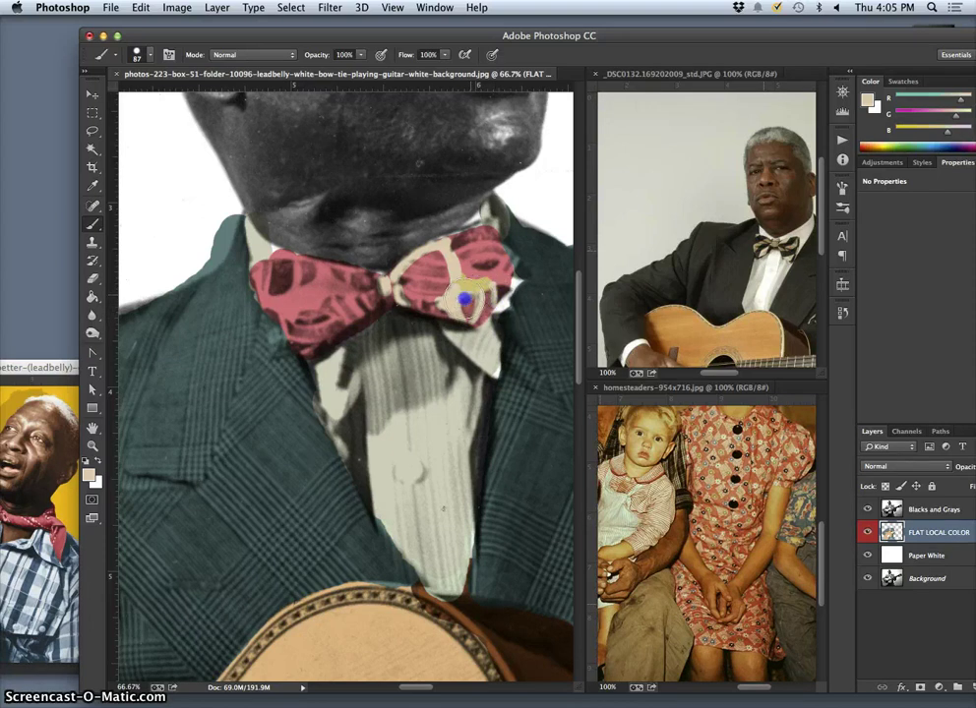
{"action": "left_click_drag", "start_coordinate": [462, 300], "coordinate": [466, 300]}
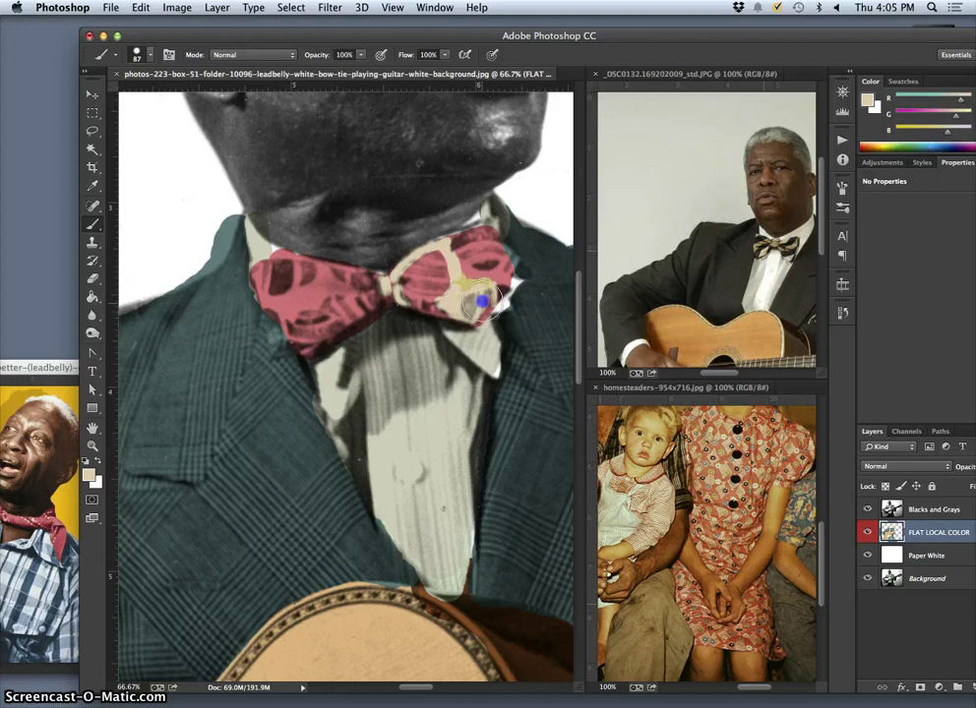
{"action": "left_click_drag", "start_coordinate": [476, 318], "coordinate": [486, 306]}
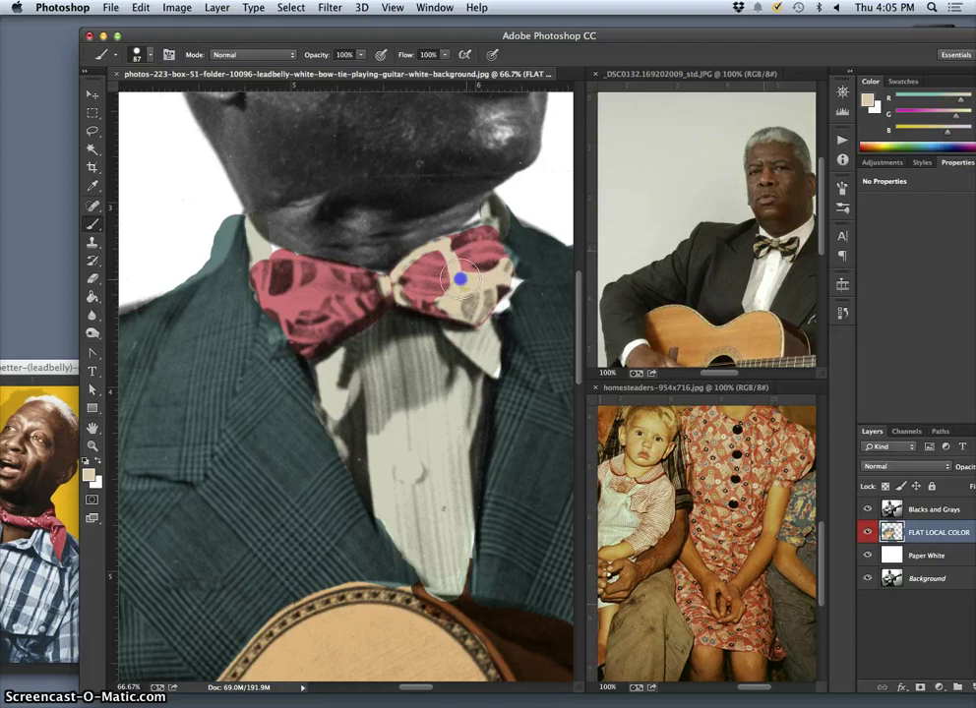
{"action": "left_click_drag", "start_coordinate": [455, 280], "coordinate": [458, 276]}
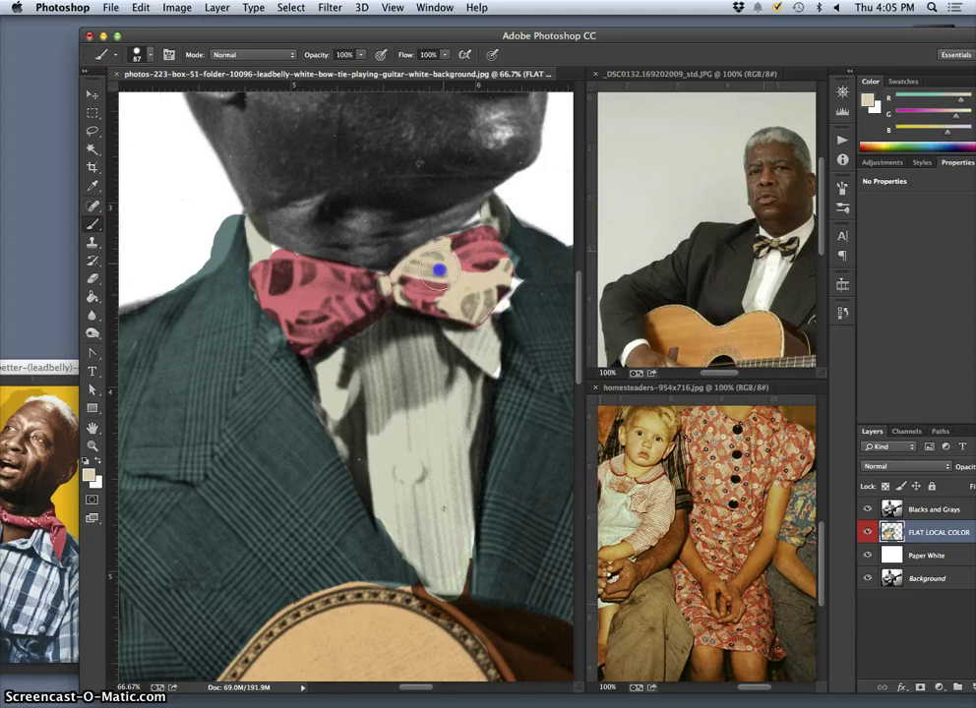
{"action": "left_click_drag", "start_coordinate": [492, 246], "coordinate": [498, 250]}
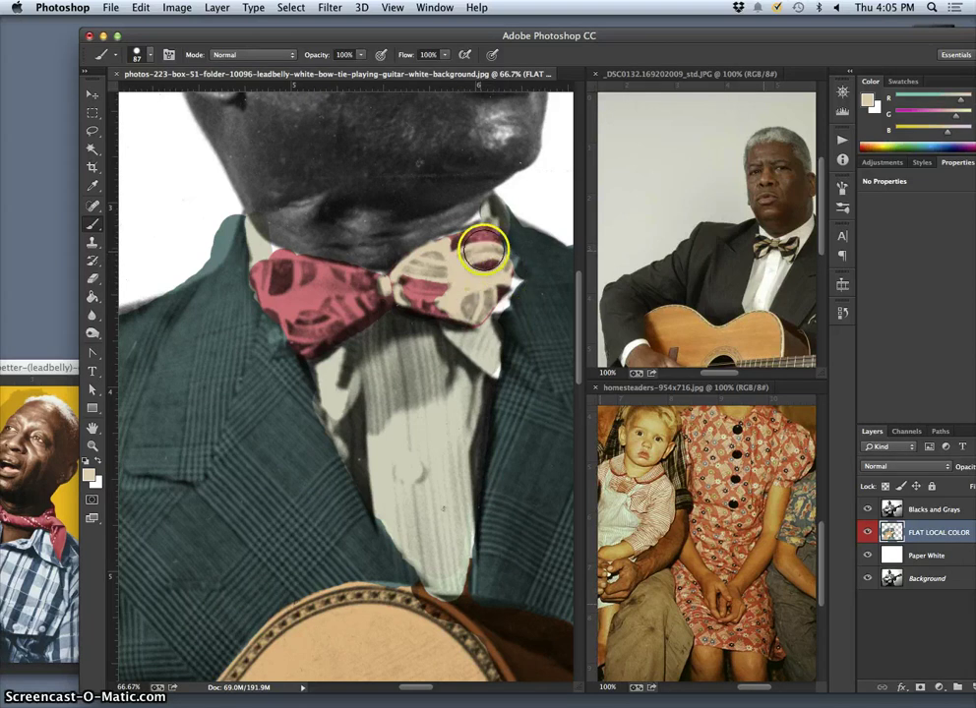
{"action": "left_click_drag", "start_coordinate": [434, 245], "coordinate": [457, 234]}
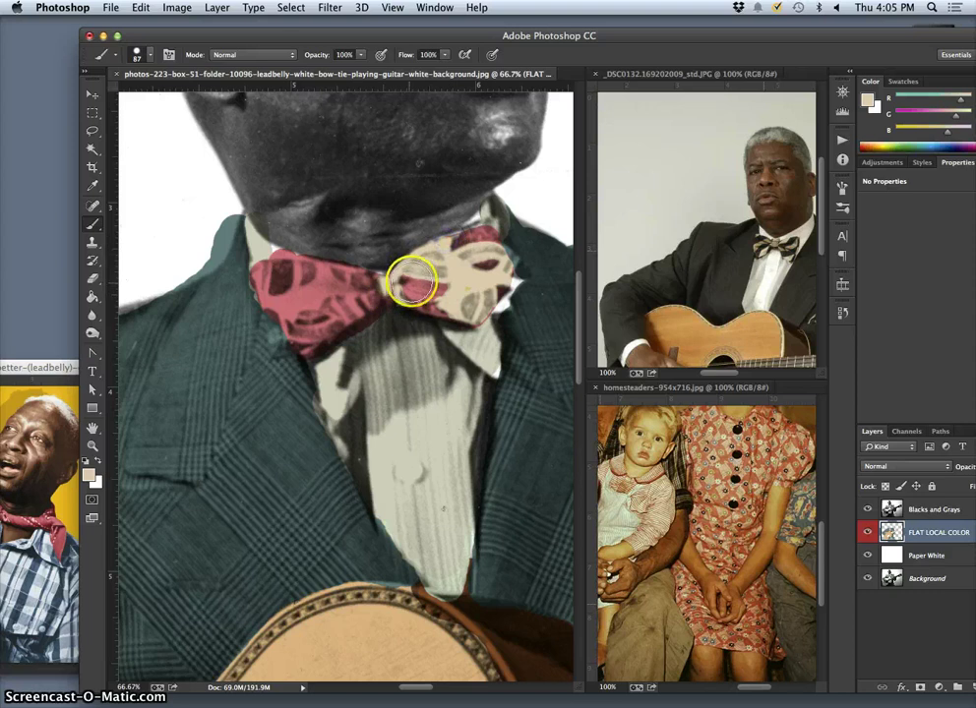
{"action": "mouse_move", "coordinate": [415, 278]}
{"action": "left_mouse_down"}
{"action": "mouse_move", "coordinate": [406, 284]}
{"action": "mouse_move", "coordinate": [438, 283]}
{"action": "mouse_move", "coordinate": [416, 291]}
{"action": "mouse_move", "coordinate": [436, 279]}
{"action": "mouse_move", "coordinate": [432, 313]}
{"action": "left_mouse_up"}
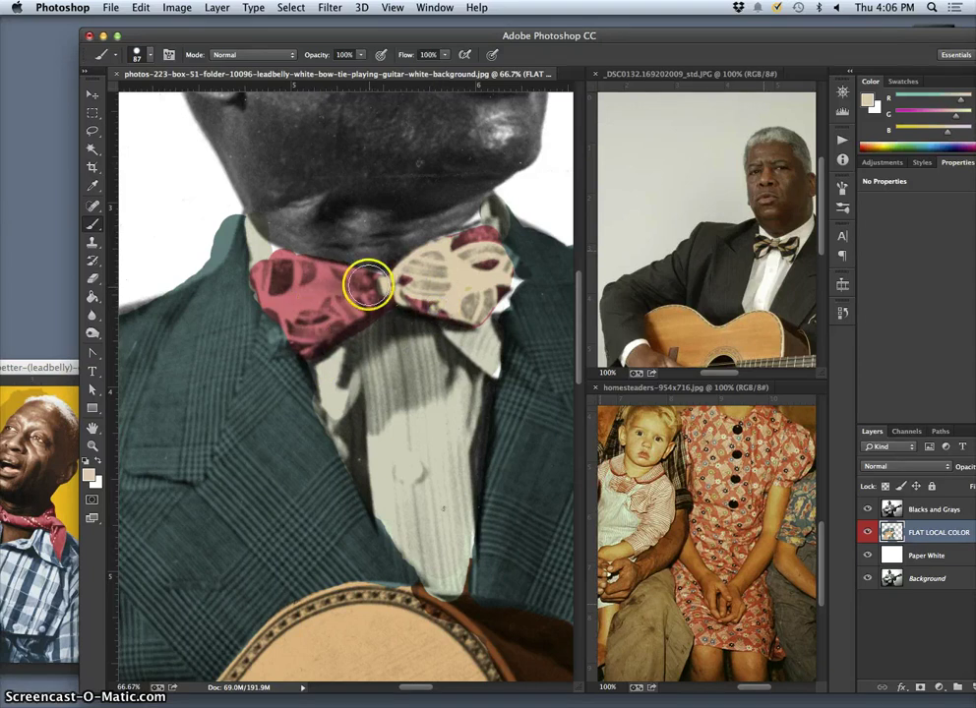
Step: Paint the light pattern areas at the outer end of the bow tie's left half with the same cream
{"action": "mouse_move", "coordinate": [323, 292]}
{"action": "left_mouse_down"}
{"action": "mouse_move", "coordinate": [285, 312]}
{"action": "mouse_move", "coordinate": [296, 340]}
{"action": "left_mouse_up"}
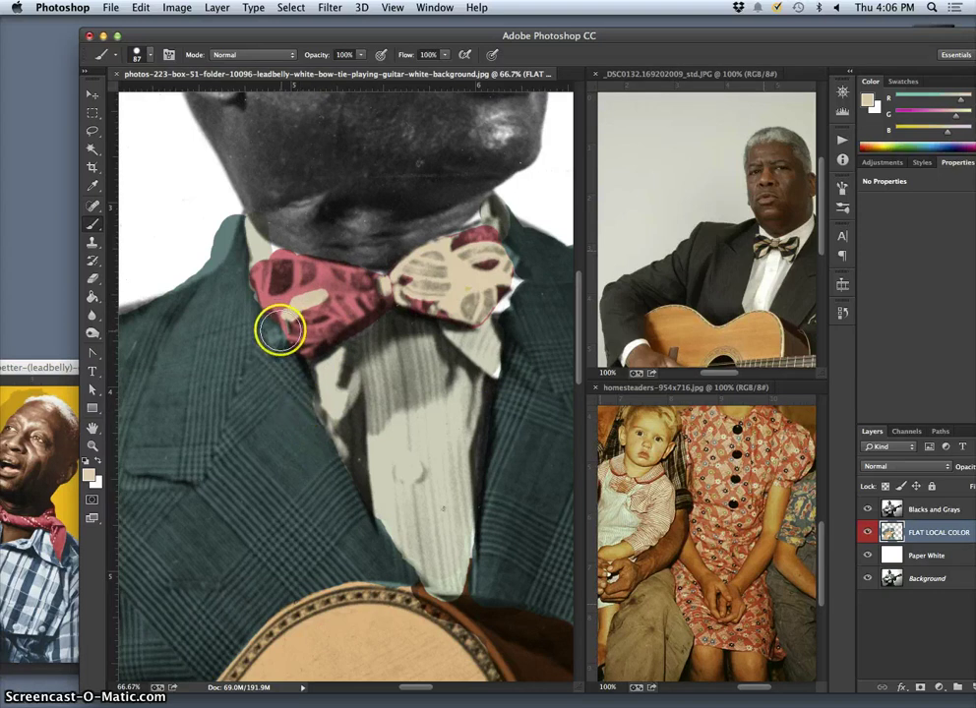
{"action": "mouse_move", "coordinate": [271, 318]}
{"action": "left_mouse_down"}
{"action": "mouse_move", "coordinate": [258, 267]}
{"action": "mouse_move", "coordinate": [273, 268]}
{"action": "mouse_move", "coordinate": [265, 297]}
{"action": "mouse_move", "coordinate": [258, 268]}
{"action": "mouse_move", "coordinate": [254, 280]}
{"action": "mouse_move", "coordinate": [296, 280]}
{"action": "left_mouse_up"}
{"action": "key", "text": "super+z"}
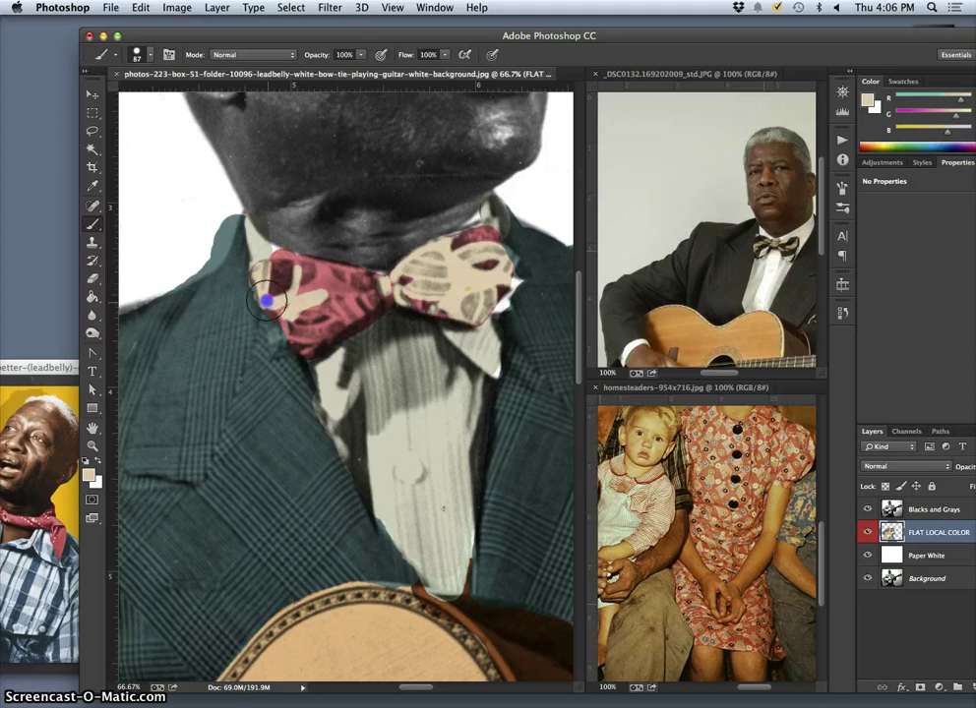
{"action": "mouse_move", "coordinate": [315, 276]}
{"action": "left_mouse_down"}
{"action": "mouse_move", "coordinate": [305, 265]}
{"action": "mouse_move", "coordinate": [338, 278]}
{"action": "mouse_move", "coordinate": [323, 312]}
{"action": "mouse_move", "coordinate": [327, 301]}
{"action": "mouse_move", "coordinate": [295, 266]}
{"action": "left_mouse_up"}
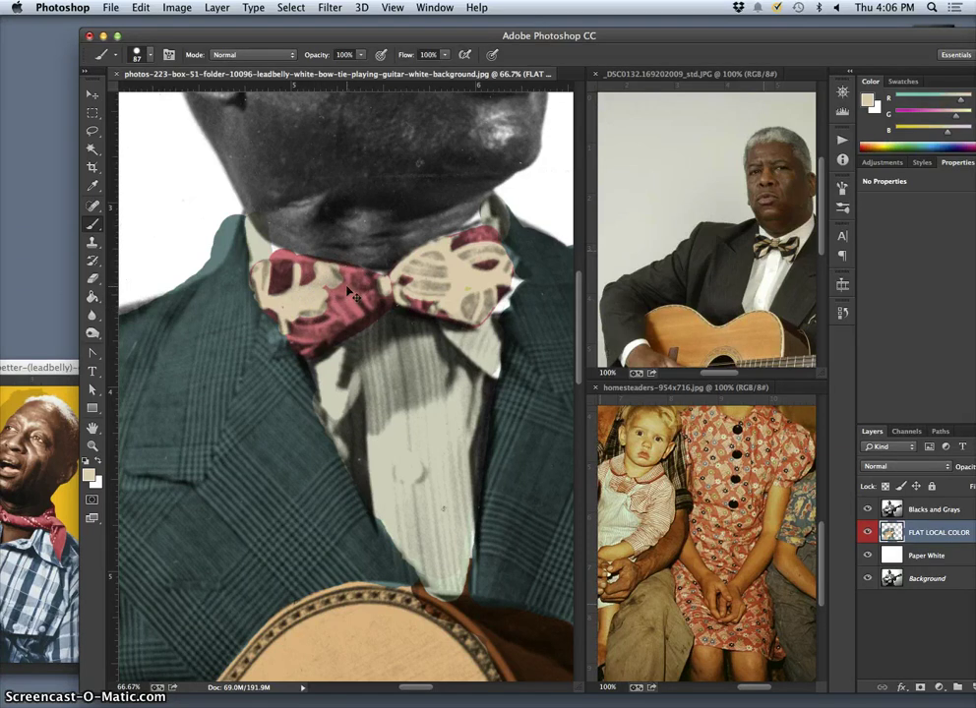
Step: Sample the bow tie's pinkish red, touch up the red patches on its left half, and undo the last red stroke
{"action": "left_click", "coordinate": [338, 278], "text": "alt"}
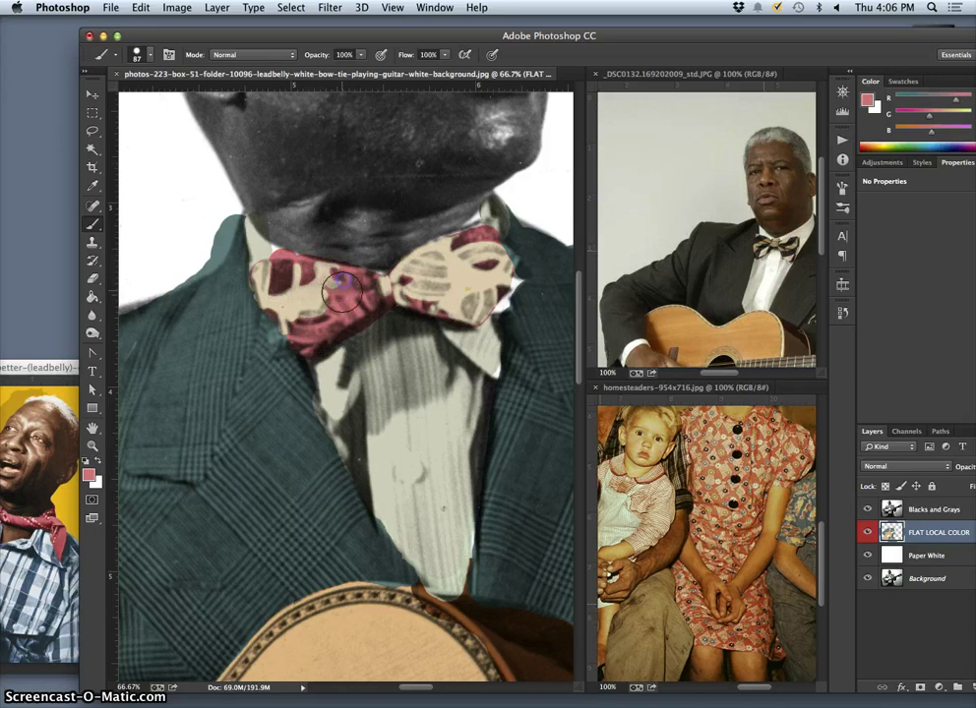
{"action": "left_click_drag", "start_coordinate": [341, 292], "coordinate": [306, 317]}
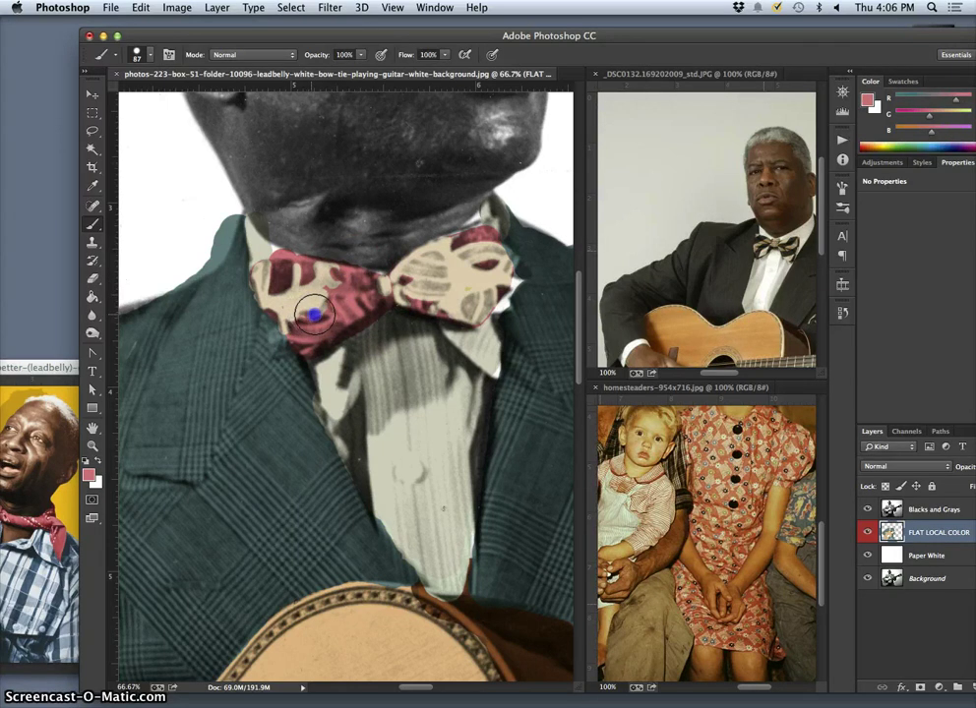
{"action": "mouse_move", "coordinate": [266, 266]}
{"action": "left_mouse_down"}
{"action": "mouse_move", "coordinate": [264, 281]}
{"action": "mouse_move", "coordinate": [268, 265]}
{"action": "left_mouse_up"}
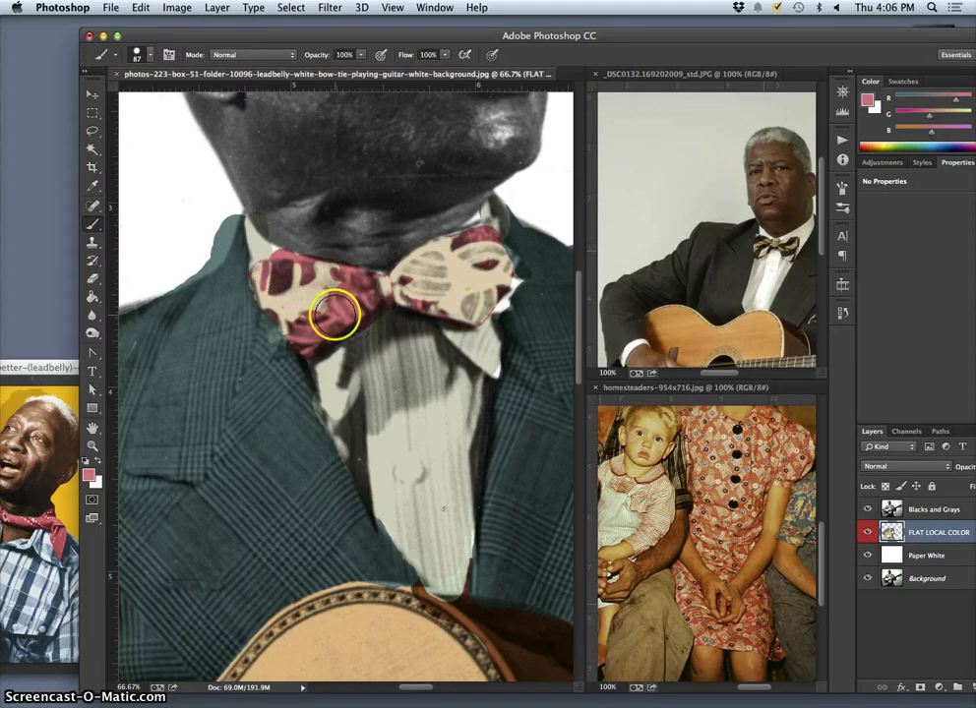
{"action": "key", "text": "super+z"}
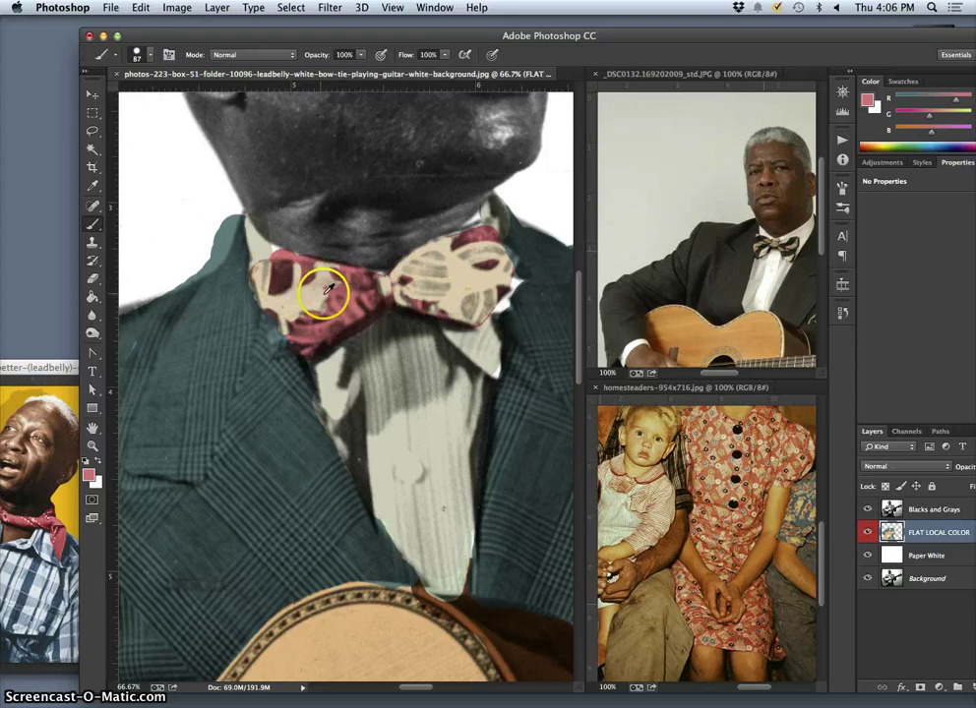
Step: Sample the bow tie's cream again and fill the remaining light pattern areas of its left half toward the knot
{"action": "left_click", "coordinate": [311, 301], "text": "alt"}
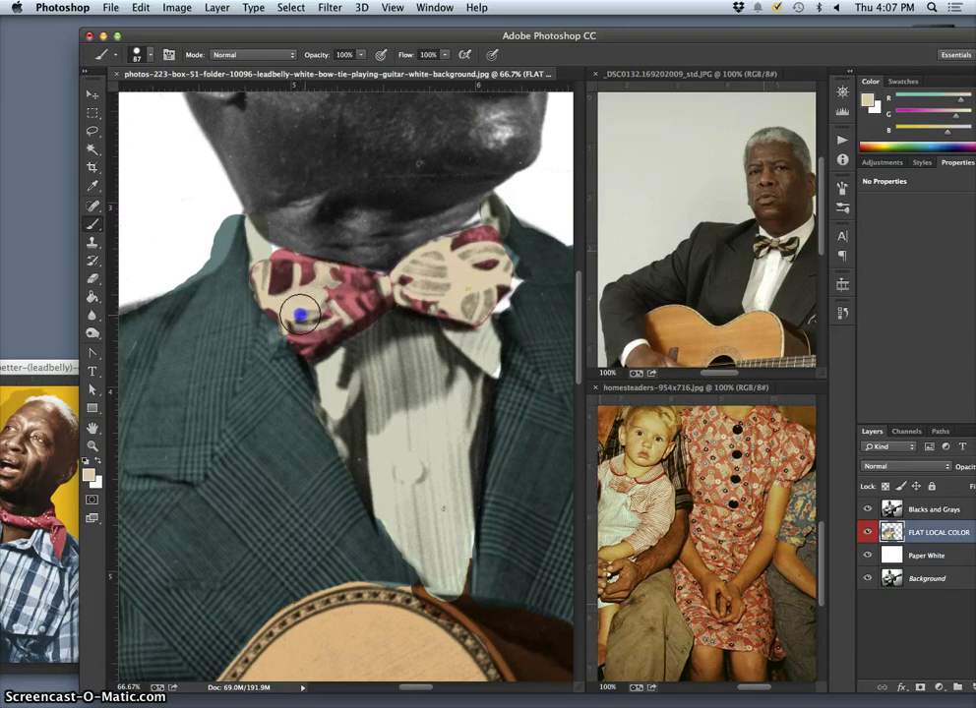
{"action": "left_click", "coordinate": [346, 282]}
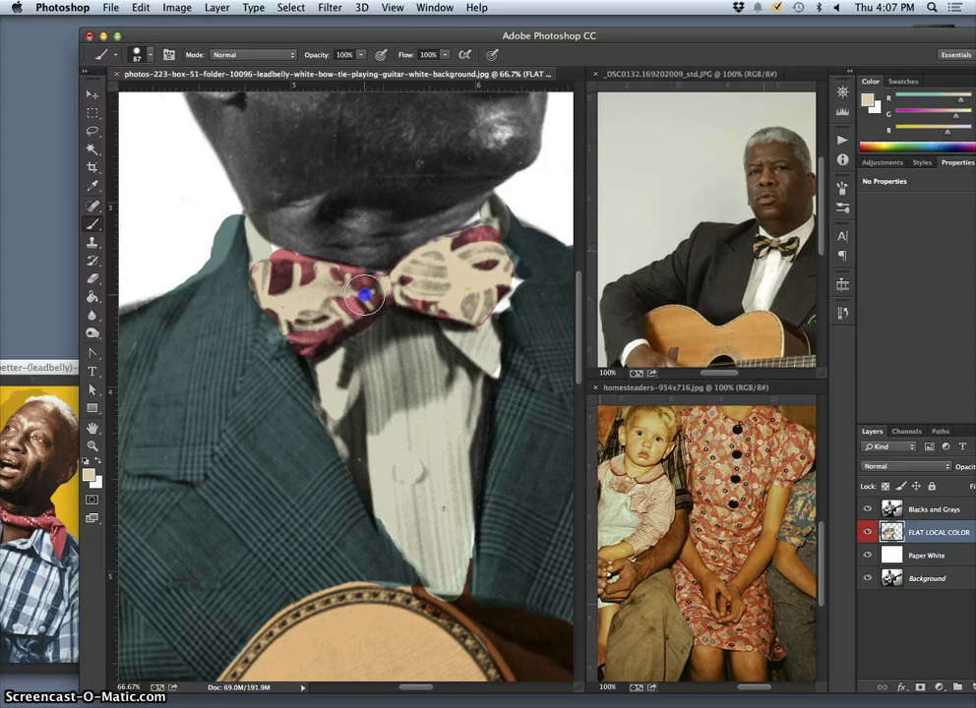
{"action": "mouse_move", "coordinate": [371, 297]}
{"action": "left_mouse_down"}
{"action": "mouse_move", "coordinate": [340, 312]}
{"action": "mouse_move", "coordinate": [350, 280]}
{"action": "mouse_move", "coordinate": [338, 268]}
{"action": "mouse_move", "coordinate": [363, 270]}
{"action": "mouse_move", "coordinate": [348, 281]}
{"action": "mouse_move", "coordinate": [359, 292]}
{"action": "mouse_move", "coordinate": [357, 270]}
{"action": "mouse_move", "coordinate": [288, 253]}
{"action": "left_mouse_up"}
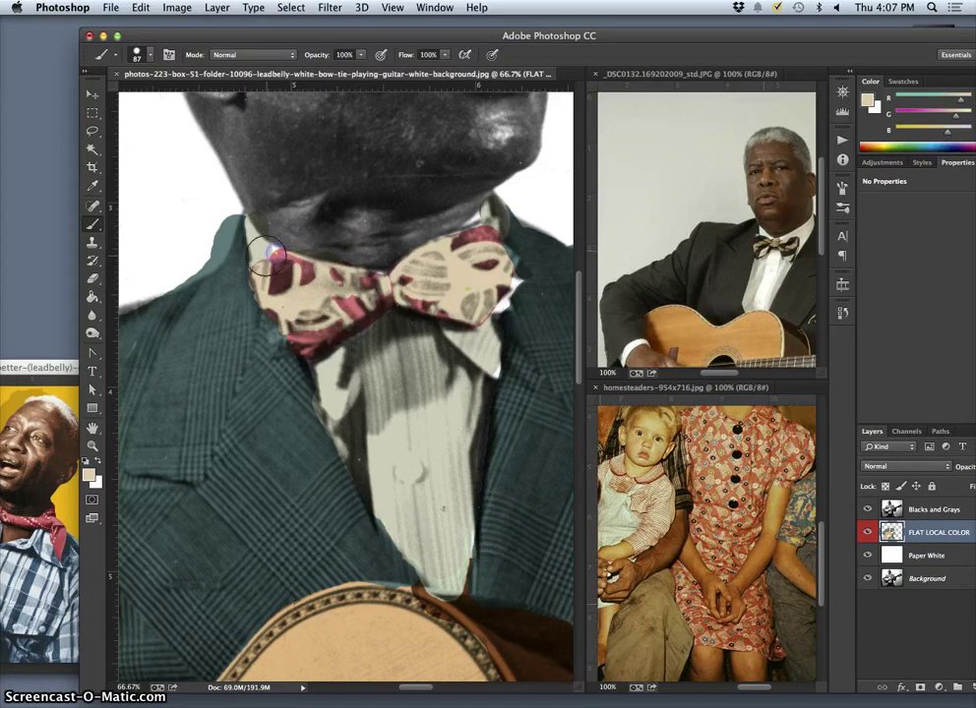
{"action": "left_click", "coordinate": [300, 256]}
Step: Sample the shirt's pale gray-beige and paint the collar on both sides of the bow tie and the shirt front's lower edge
{"action": "left_click", "coordinate": [399, 438], "text": "alt"}
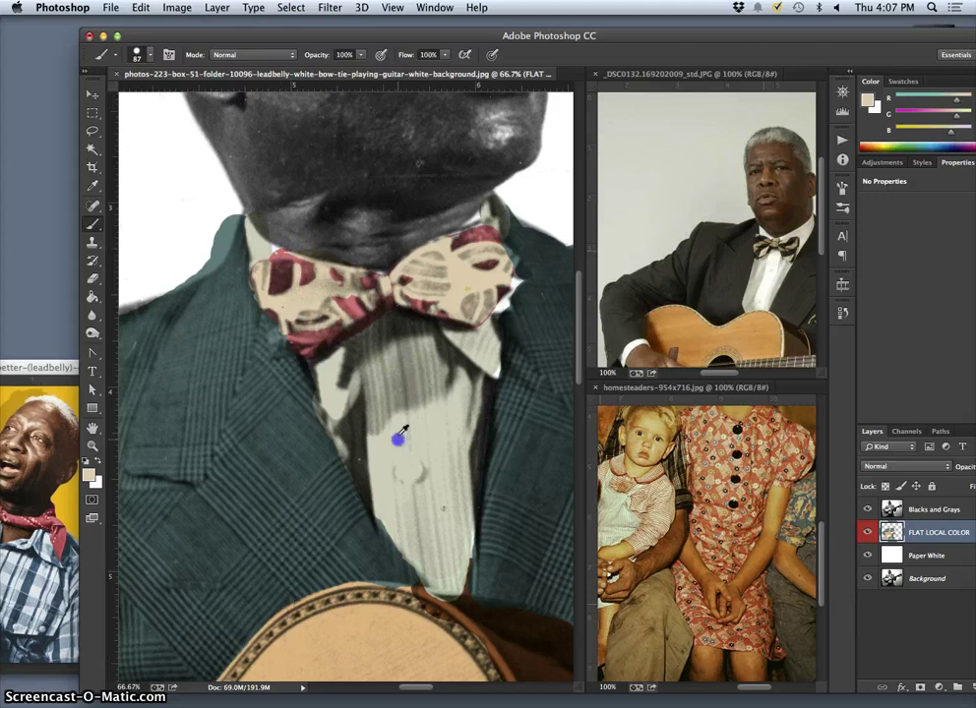
{"action": "mouse_move", "coordinate": [278, 246]}
{"action": "left_mouse_down"}
{"action": "mouse_move", "coordinate": [266, 244]}
{"action": "mouse_move", "coordinate": [283, 255]}
{"action": "mouse_move", "coordinate": [266, 252]}
{"action": "mouse_move", "coordinate": [317, 254]}
{"action": "left_mouse_up"}
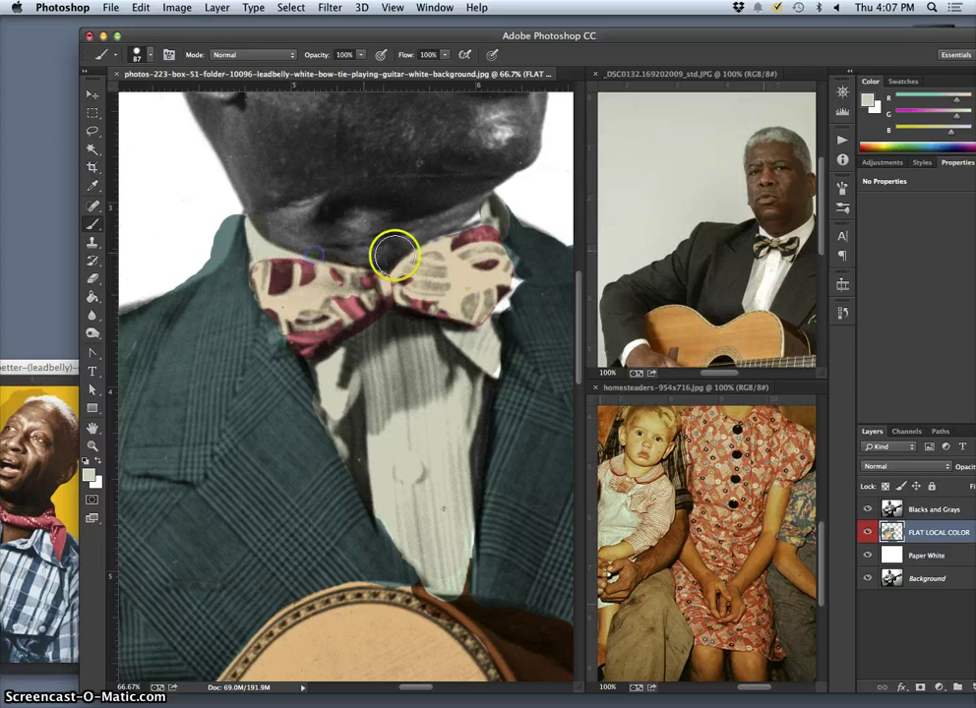
{"action": "mouse_move", "coordinate": [477, 215]}
{"action": "left_mouse_down"}
{"action": "mouse_move", "coordinate": [437, 236]}
{"action": "mouse_move", "coordinate": [494, 221]}
{"action": "mouse_move", "coordinate": [484, 345]}
{"action": "mouse_move", "coordinate": [492, 371]}
{"action": "mouse_move", "coordinate": [494, 362]}
{"action": "mouse_move", "coordinate": [484, 374]}
{"action": "left_mouse_up"}
{"action": "mouse_move", "coordinate": [453, 529]}
{"action": "left_mouse_down"}
{"action": "mouse_move", "coordinate": [463, 534]}
{"action": "mouse_move", "coordinate": [457, 581]}
{"action": "mouse_move", "coordinate": [469, 523]}
{"action": "mouse_move", "coordinate": [463, 569]}
{"action": "mouse_move", "coordinate": [466, 521]}
{"action": "mouse_move", "coordinate": [460, 562]}
{"action": "mouse_move", "coordinate": [460, 541]}
{"action": "mouse_move", "coordinate": [466, 586]}
{"action": "mouse_move", "coordinate": [442, 575]}
{"action": "mouse_move", "coordinate": [379, 508]}
{"action": "mouse_move", "coordinate": [406, 576]}
{"action": "mouse_move", "coordinate": [440, 581]}
{"action": "left_mouse_up"}
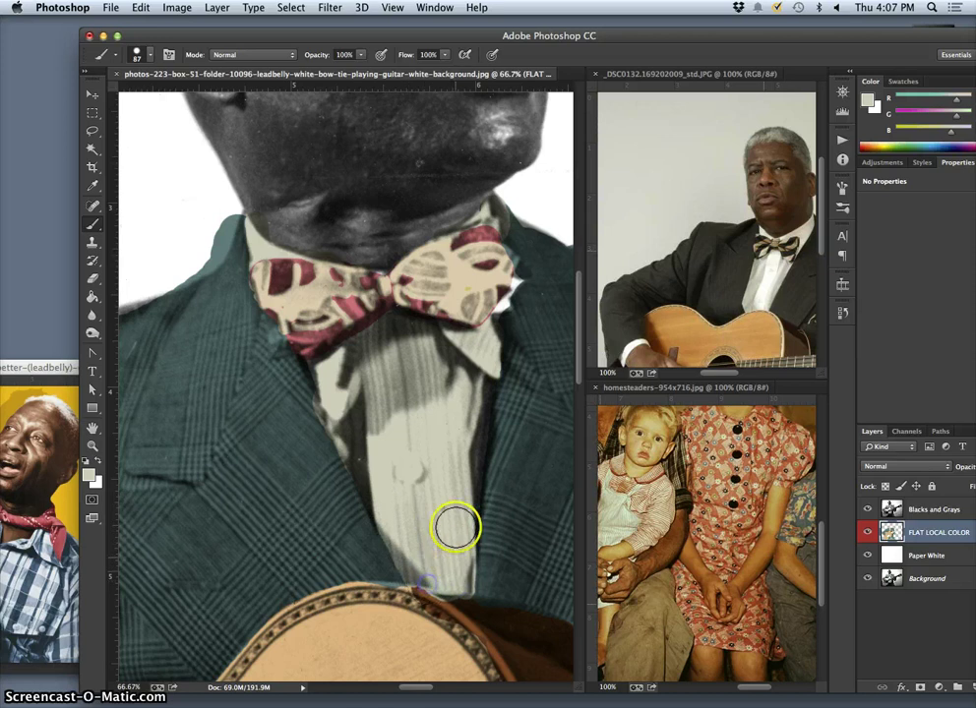
Step: Sample the suit's teal and clean up the jacket lapel edges along both sides of the shirt front
{"action": "left_click", "coordinate": [309, 400], "text": "alt"}
{"action": "left_click", "coordinate": [311, 385]}
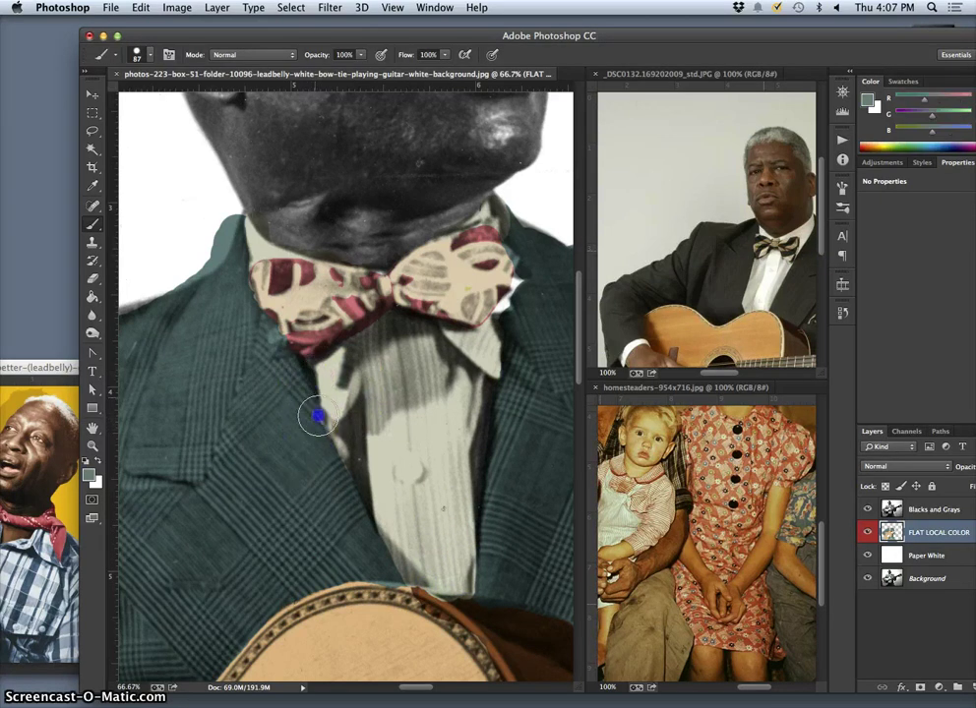
{"action": "mouse_move", "coordinate": [327, 444]}
{"action": "left_mouse_down"}
{"action": "mouse_move", "coordinate": [340, 471]}
{"action": "mouse_move", "coordinate": [317, 415]}
{"action": "left_mouse_up"}
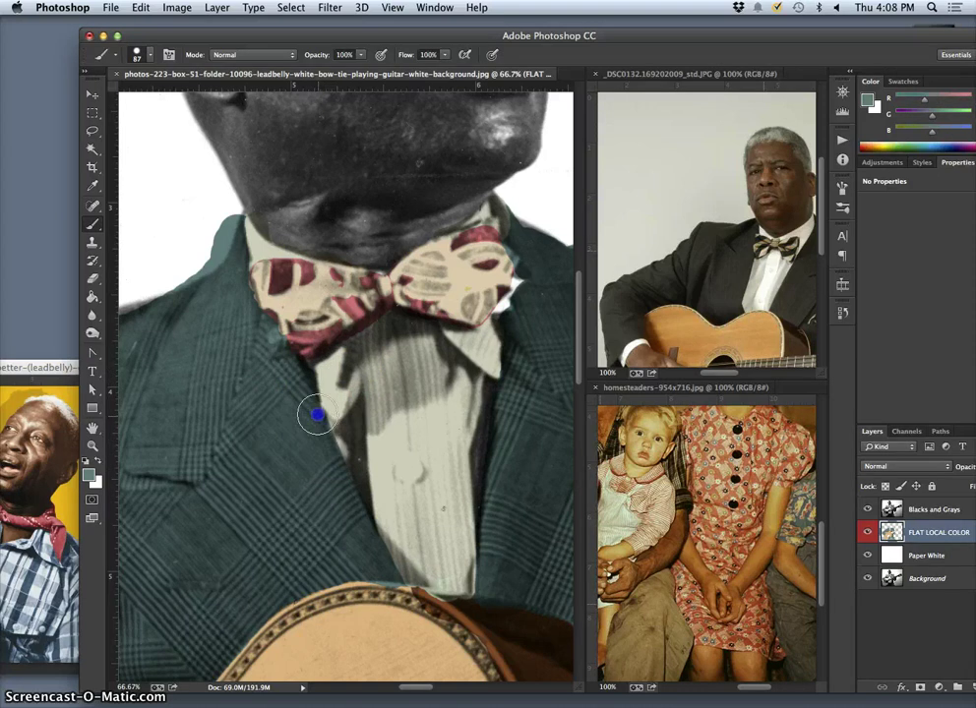
{"action": "left_click", "coordinate": [499, 323]}
{"action": "mouse_move", "coordinate": [500, 329]}
{"action": "left_mouse_down"}
{"action": "mouse_move", "coordinate": [506, 383]}
{"action": "mouse_move", "coordinate": [490, 448]}
{"action": "left_mouse_up"}
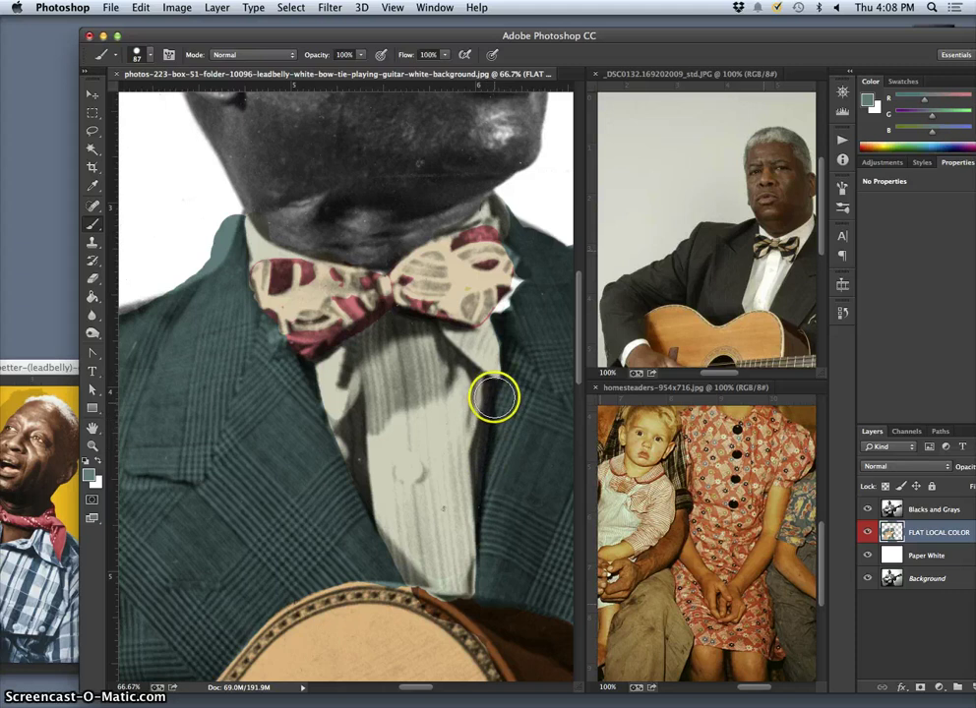
Step: Paint the suit's teal along the jacket edge beside the shirt front and on the jacket collar near the neck, checking both shoulders
{"action": "left_click_drag", "start_coordinate": [496, 403], "coordinate": [479, 590]}
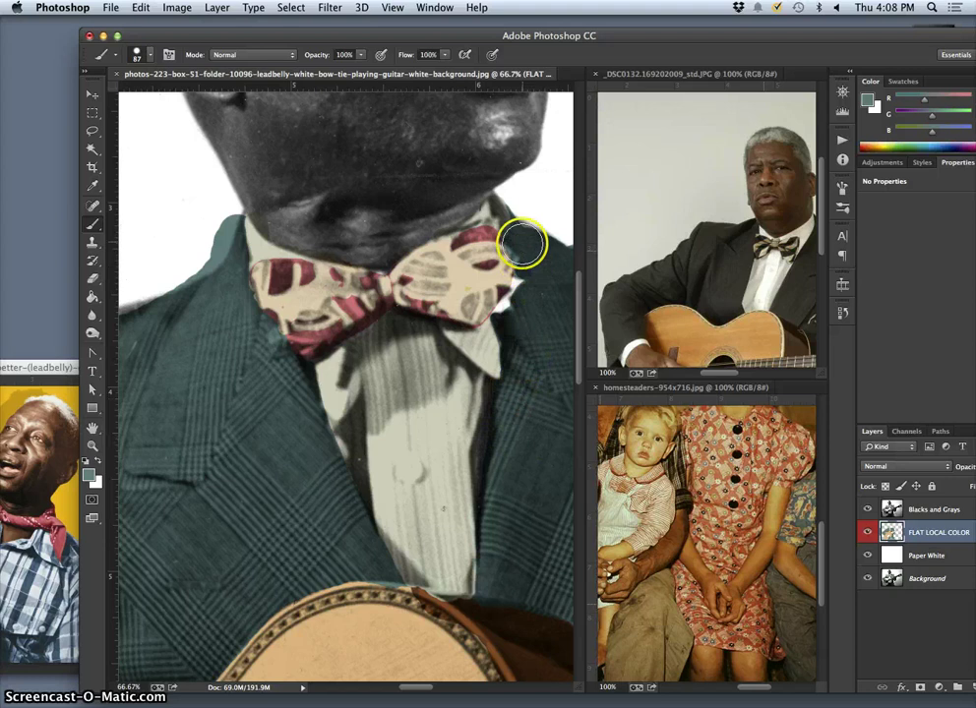
{"action": "mouse_move", "coordinate": [502, 210]}
{"action": "left_mouse_down"}
{"action": "mouse_move", "coordinate": [507, 225]}
{"action": "mouse_move", "coordinate": [495, 207]}
{"action": "mouse_move", "coordinate": [506, 205]}
{"action": "mouse_move", "coordinate": [558, 251]}
{"action": "mouse_move", "coordinate": [516, 225]}
{"action": "left_mouse_up"}
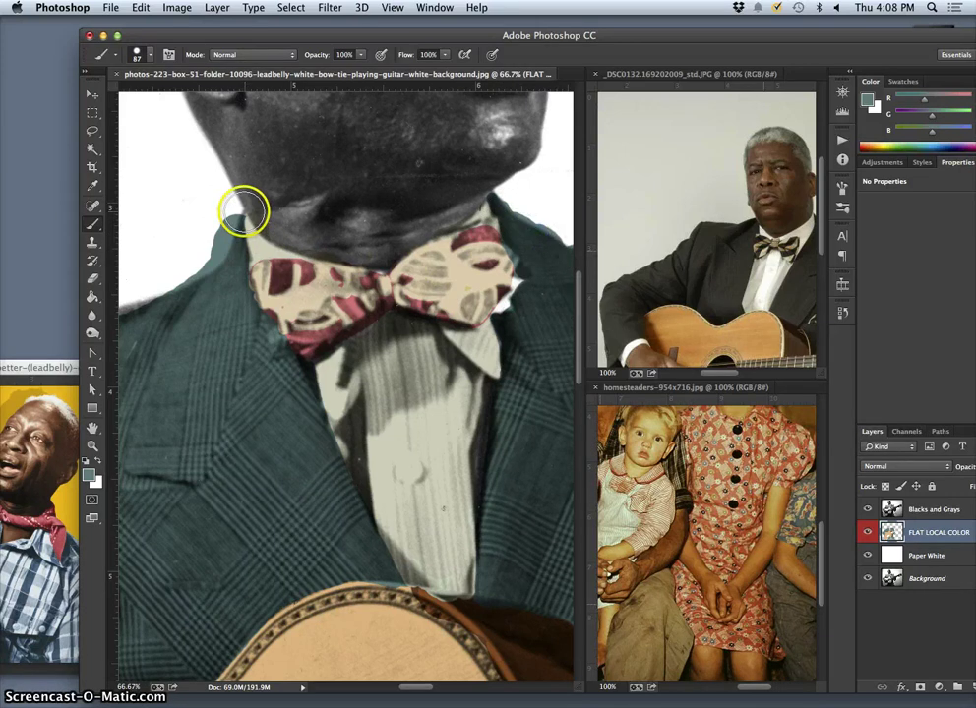
{"action": "left_click_drag", "start_coordinate": [192, 338], "coordinate": [403, 325]}
{"action": "mouse_move", "coordinate": [268, 326]}
{"action": "left_mouse_down"}
{"action": "mouse_move", "coordinate": [378, 284]}
{"action": "mouse_move", "coordinate": [427, 276]}
{"action": "mouse_move", "coordinate": [427, 285]}
{"action": "left_mouse_up"}
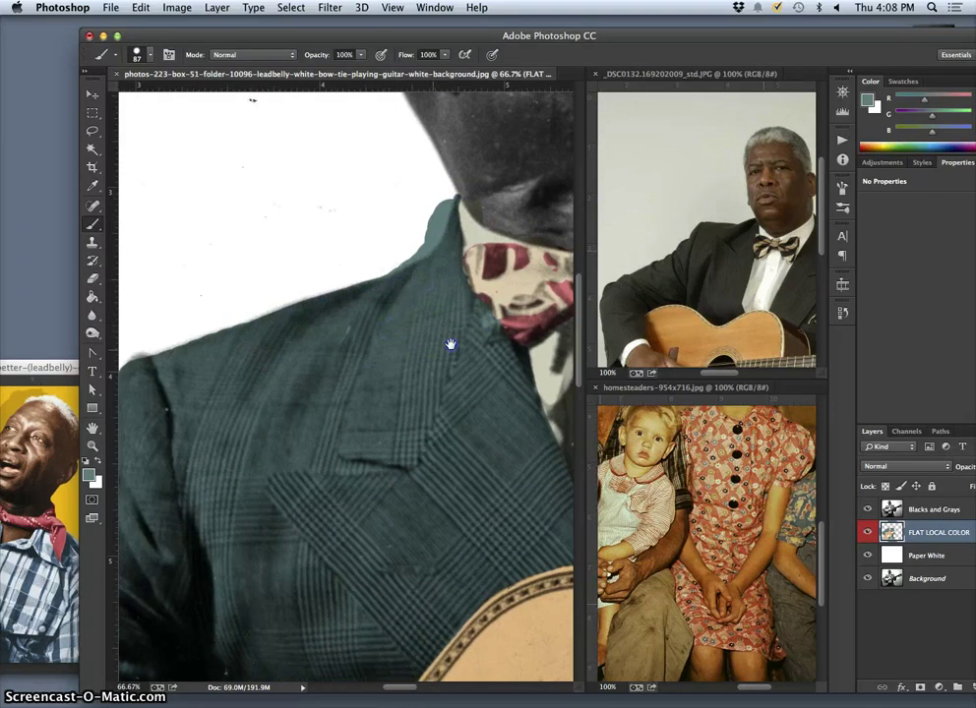
{"action": "left_click_drag", "start_coordinate": [451, 344], "coordinate": [571, 303]}
{"action": "mouse_move", "coordinate": [325, 310]}
{"action": "left_mouse_down"}
{"action": "mouse_move", "coordinate": [314, 303]}
{"action": "mouse_move", "coordinate": [301, 316]}
{"action": "mouse_move", "coordinate": [340, 289]}
{"action": "mouse_move", "coordinate": [407, 278]}
{"action": "mouse_move", "coordinate": [293, 382]}
{"action": "mouse_move", "coordinate": [246, 401]}
{"action": "left_mouse_up"}
{"action": "left_click_drag", "start_coordinate": [358, 331], "coordinate": [229, 413]}
{"action": "mouse_move", "coordinate": [423, 352]}
{"action": "left_mouse_down"}
{"action": "mouse_move", "coordinate": [397, 377]}
{"action": "mouse_move", "coordinate": [384, 335]}
{"action": "left_mouse_up"}
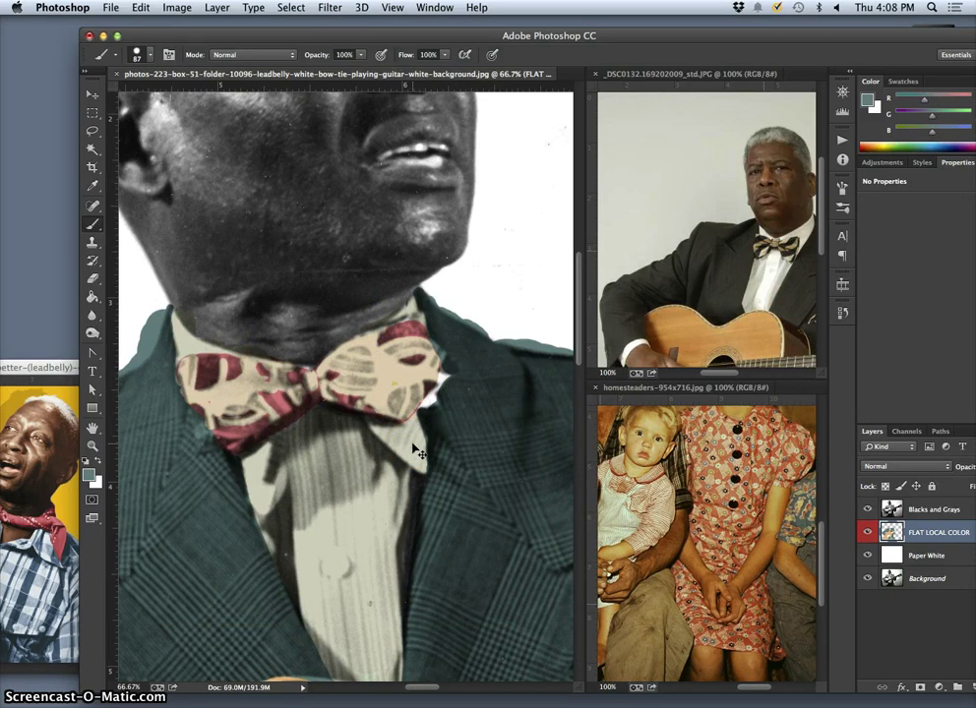
Step: Fill the white collar gap beside the bow tie's right end with the shirt's pale gray and repaint the tie's edge in its sampled cream
{"action": "left_click", "coordinate": [408, 438], "text": "alt"}
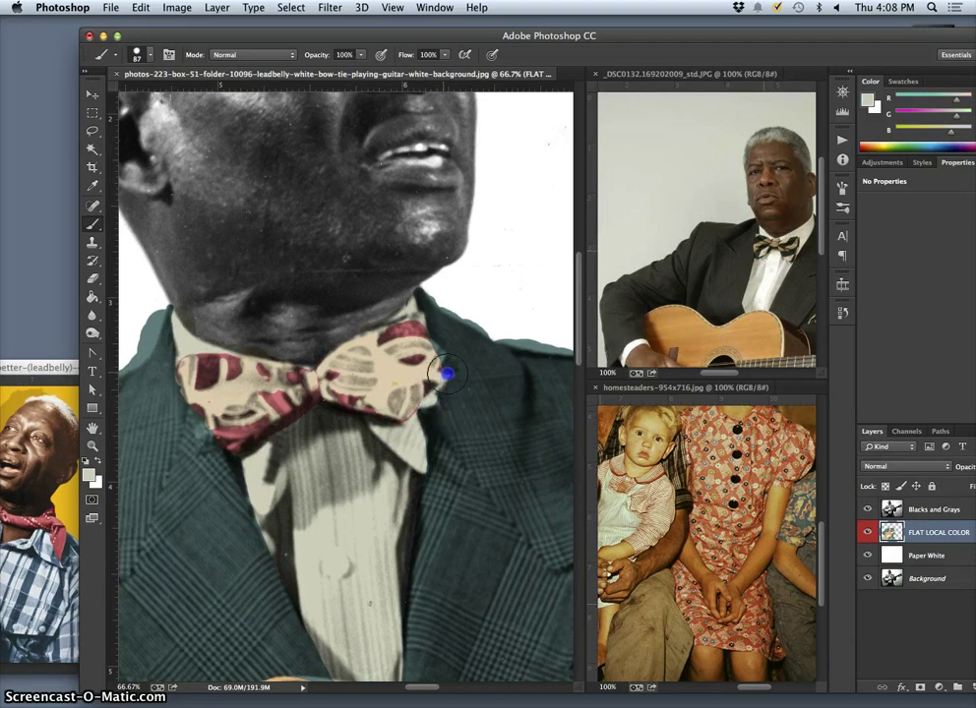
{"action": "left_click", "coordinate": [447, 418], "text": "alt"}
{"action": "left_click", "coordinate": [446, 359], "text": "alt"}
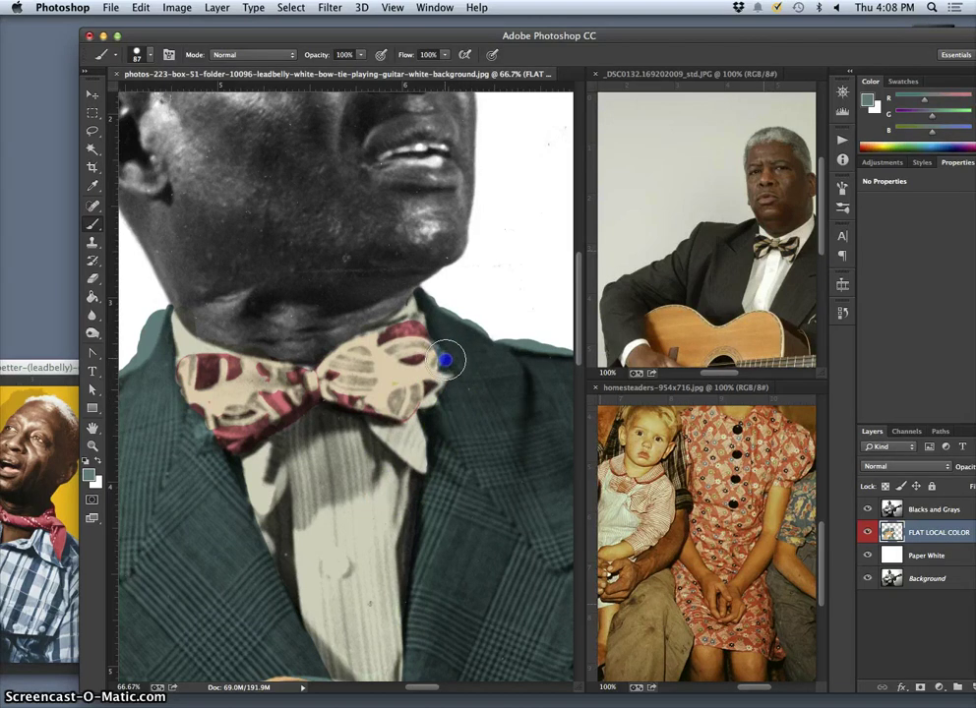
{"action": "left_click", "coordinate": [425, 373], "text": "alt"}
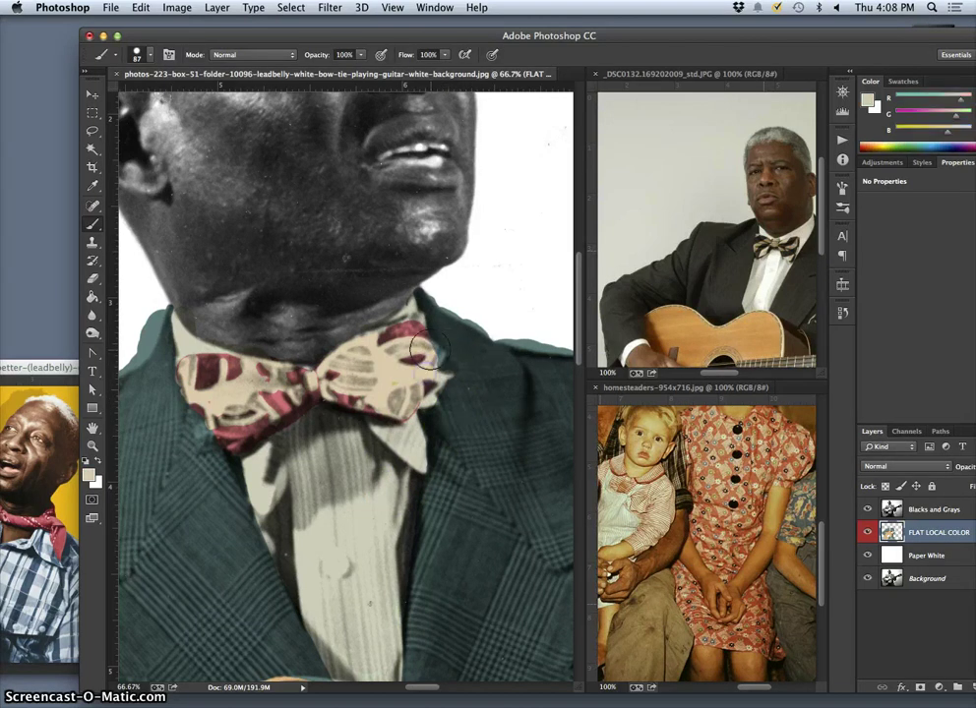
{"action": "left_click_drag", "start_coordinate": [431, 349], "coordinate": [441, 354]}
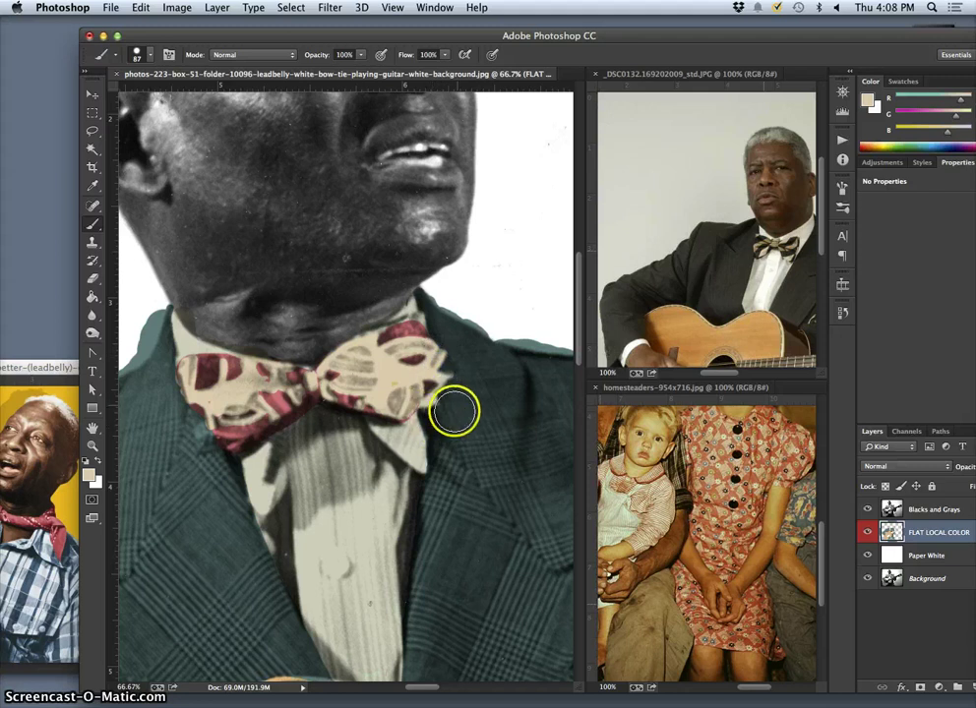
Step: Sample the shirt and suit colors again to clean up the collar sliver and jacket edge around the bow tie's right tip
{"action": "left_click", "coordinate": [416, 438], "text": "alt"}
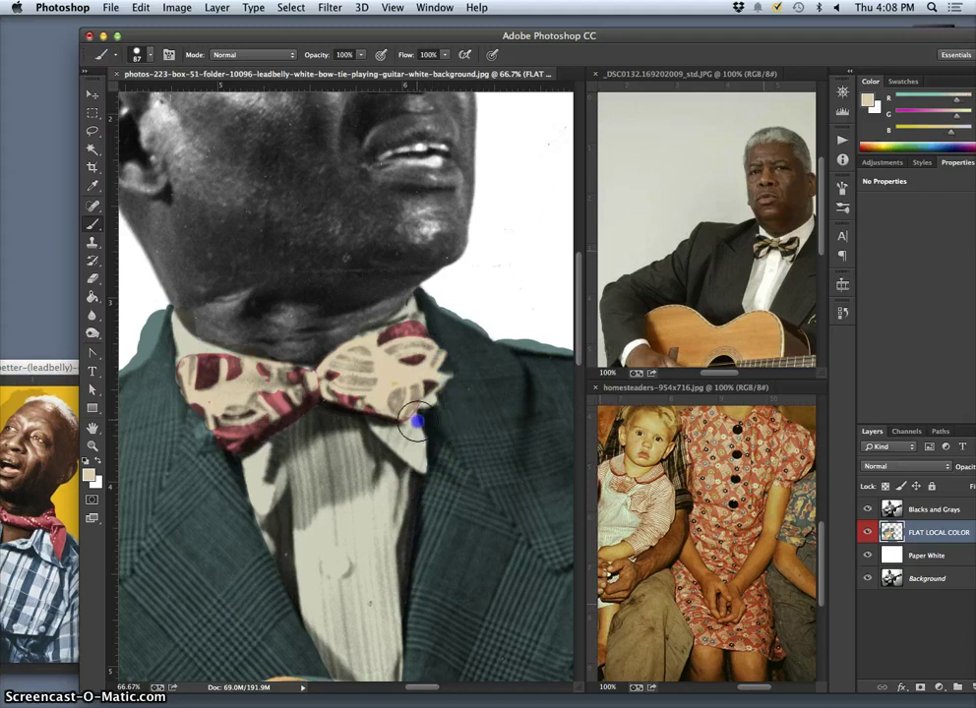
{"action": "left_click", "coordinate": [449, 388], "text": "alt"}
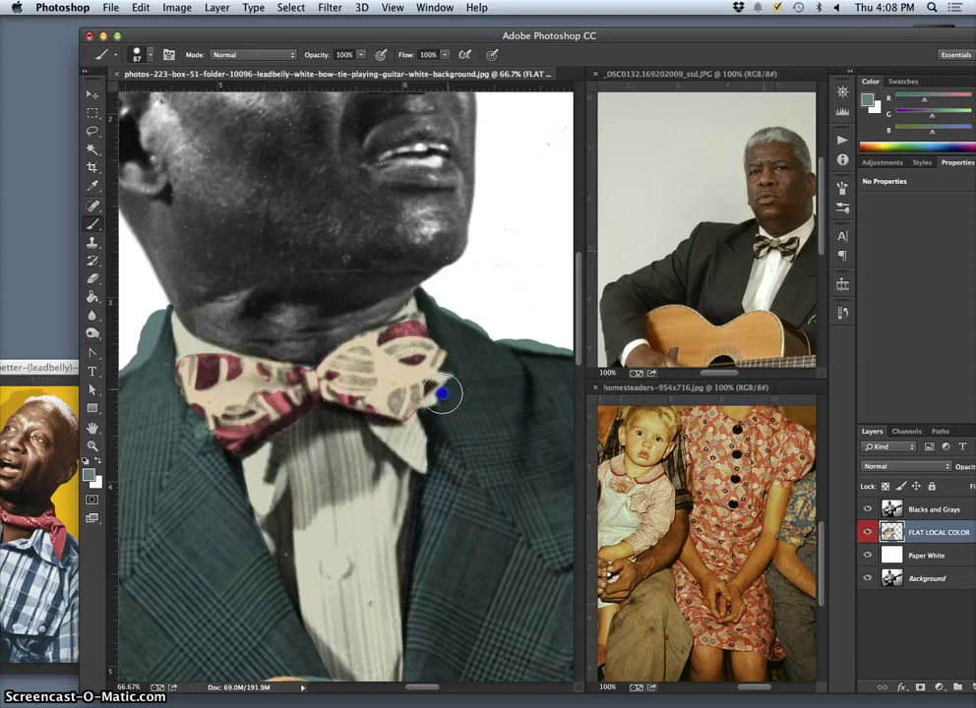
{"action": "left_click_drag", "start_coordinate": [455, 368], "coordinate": [449, 370]}
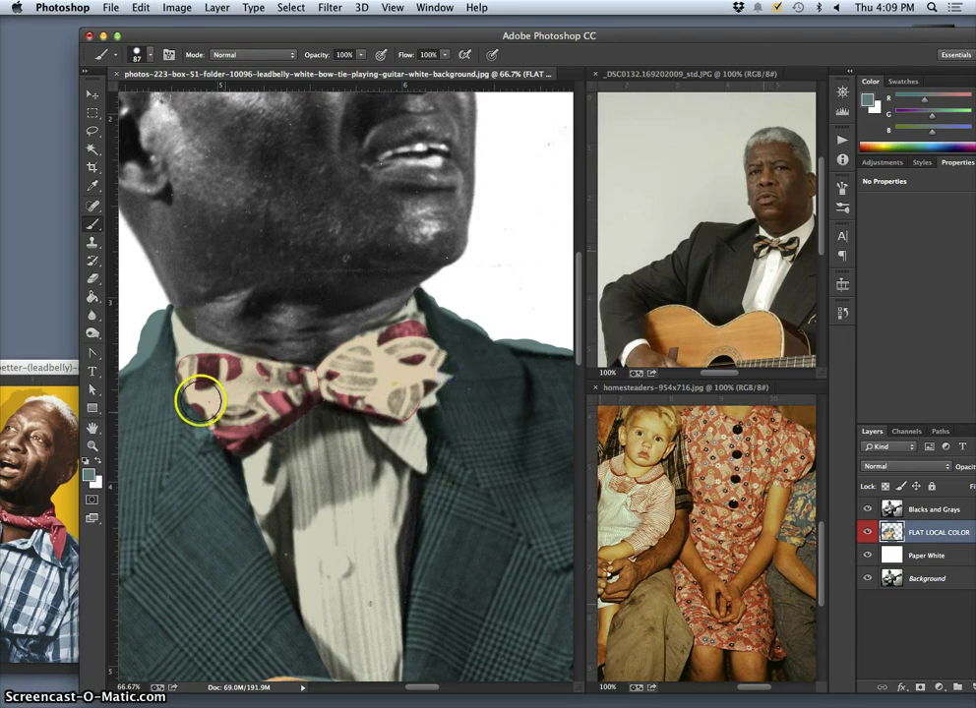
Step: Clean up the bow tie's left end against the jacket, using its pinkish red at the outer edge and sampled cream in the lower light areas
{"action": "left_click", "coordinate": [169, 361]}
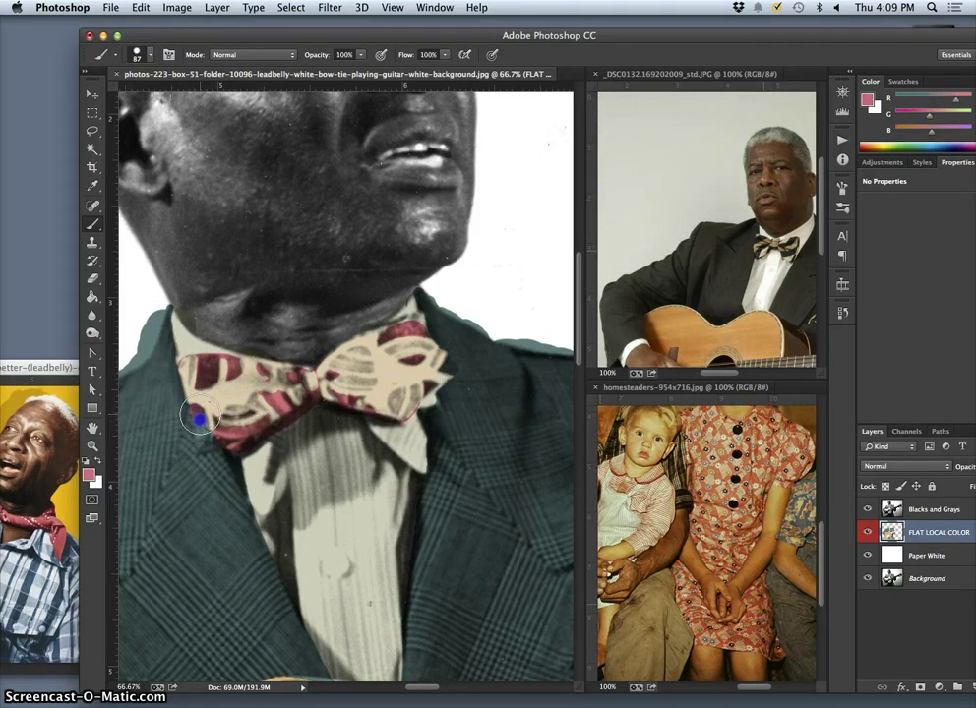
{"action": "left_click", "coordinate": [212, 397]}
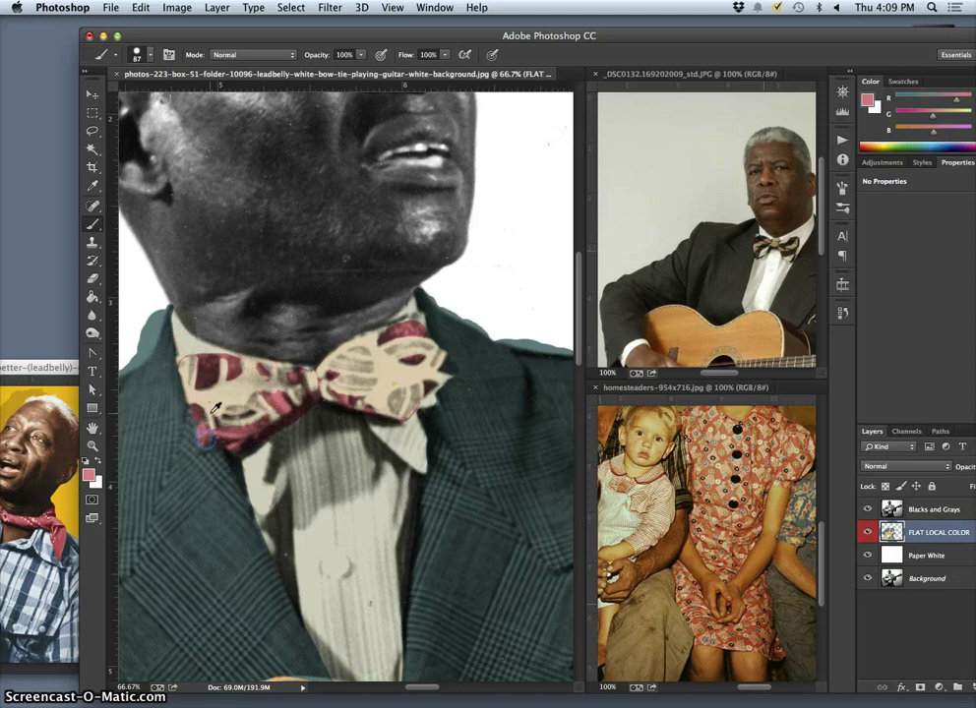
{"action": "left_click", "coordinate": [214, 409], "text": "alt"}
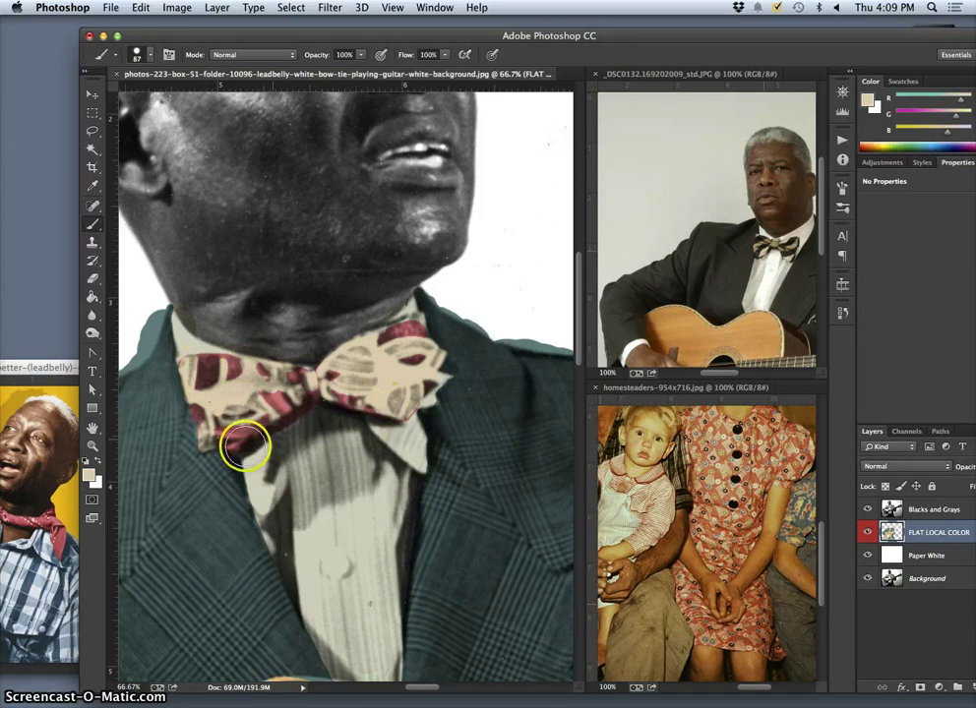
{"action": "mouse_move", "coordinate": [237, 438]}
{"action": "left_mouse_down"}
{"action": "mouse_move", "coordinate": [227, 437]}
{"action": "mouse_move", "coordinate": [251, 427]}
{"action": "mouse_move", "coordinate": [244, 439]}
{"action": "left_mouse_up"}
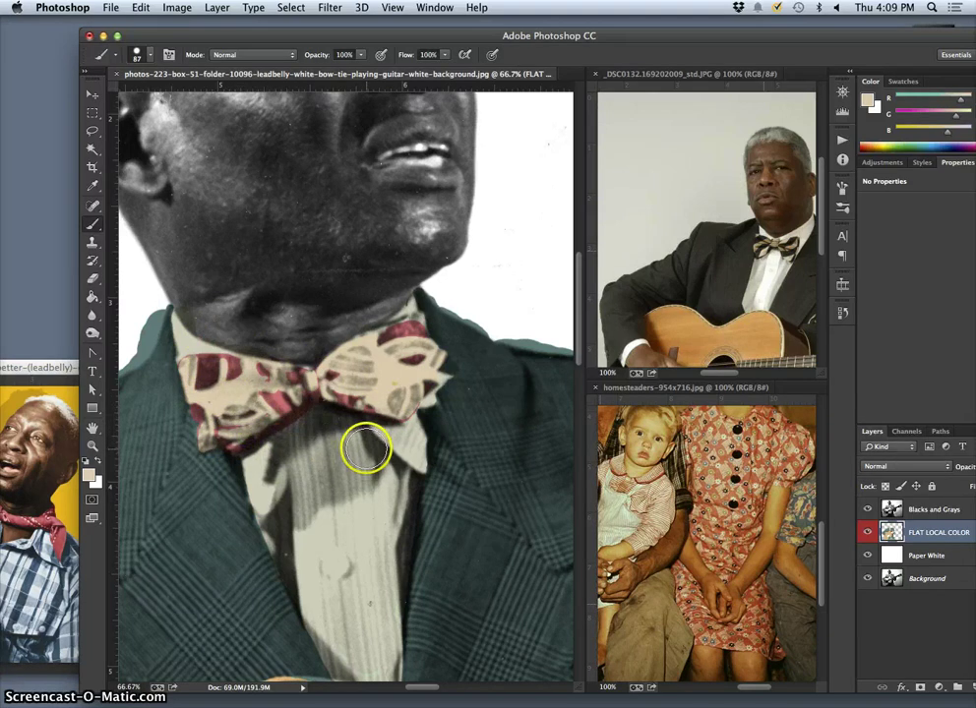
Step: Sample the bow tie's pinkish red and paint the dark pattern patches on its right half and around the knot
{"action": "left_click", "coordinate": [343, 392], "text": "alt"}
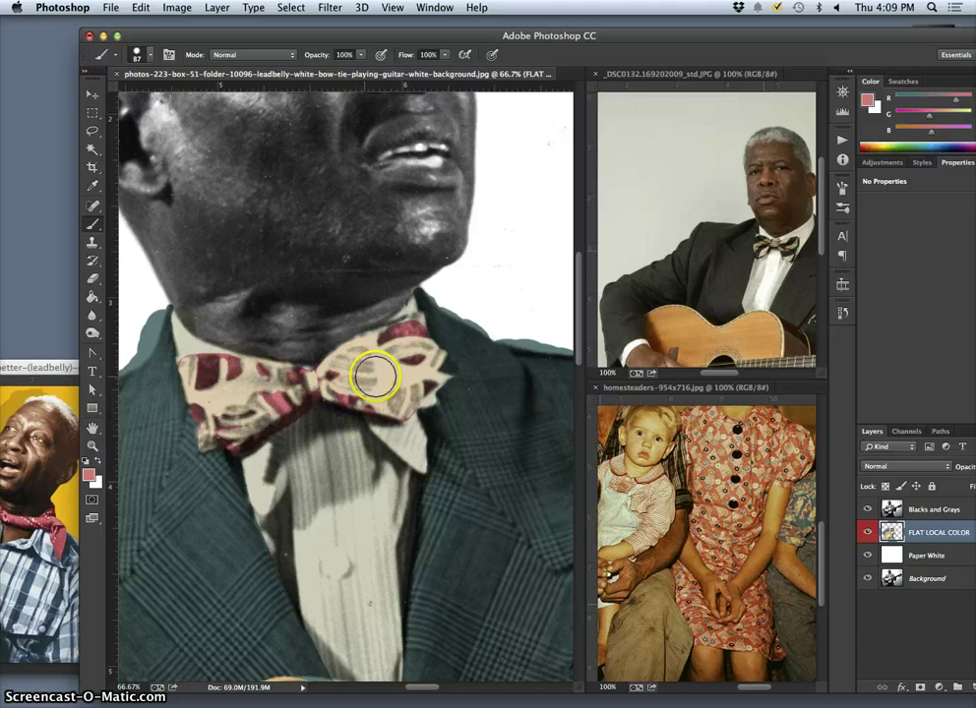
{"action": "left_click_drag", "start_coordinate": [414, 392], "coordinate": [416, 369]}
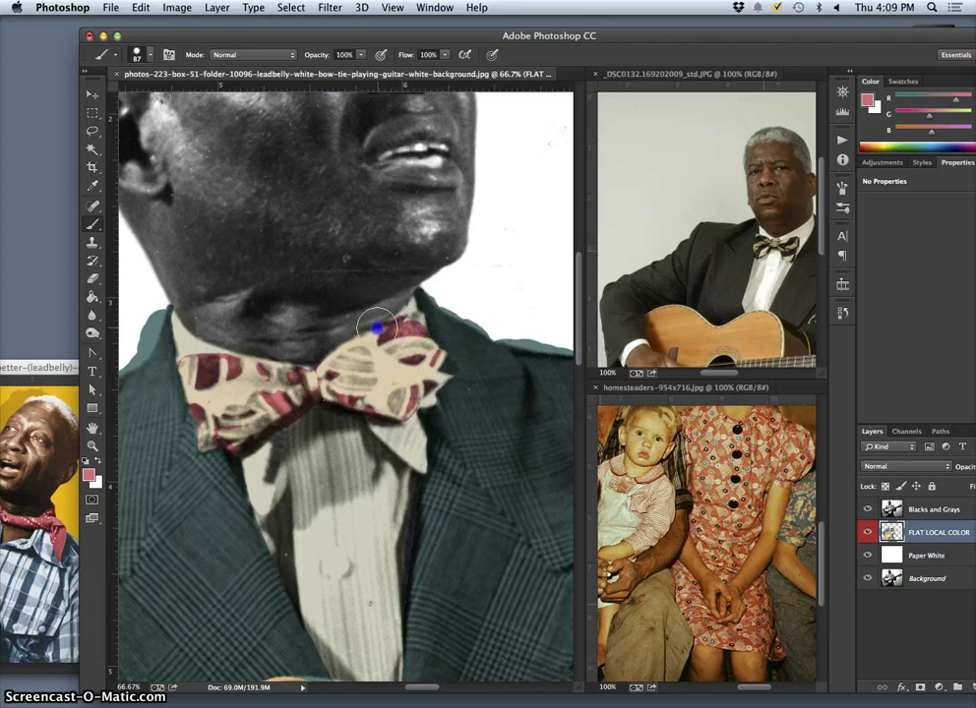
{"action": "mouse_move", "coordinate": [320, 384]}
{"action": "left_mouse_down"}
{"action": "mouse_move", "coordinate": [298, 407]}
{"action": "mouse_move", "coordinate": [305, 404]}
{"action": "mouse_move", "coordinate": [312, 427]}
{"action": "mouse_move", "coordinate": [344, 382]}
{"action": "mouse_move", "coordinate": [329, 390]}
{"action": "mouse_move", "coordinate": [387, 399]}
{"action": "mouse_move", "coordinate": [370, 425]}
{"action": "mouse_move", "coordinate": [251, 408]}
{"action": "mouse_move", "coordinate": [252, 398]}
{"action": "left_mouse_up"}
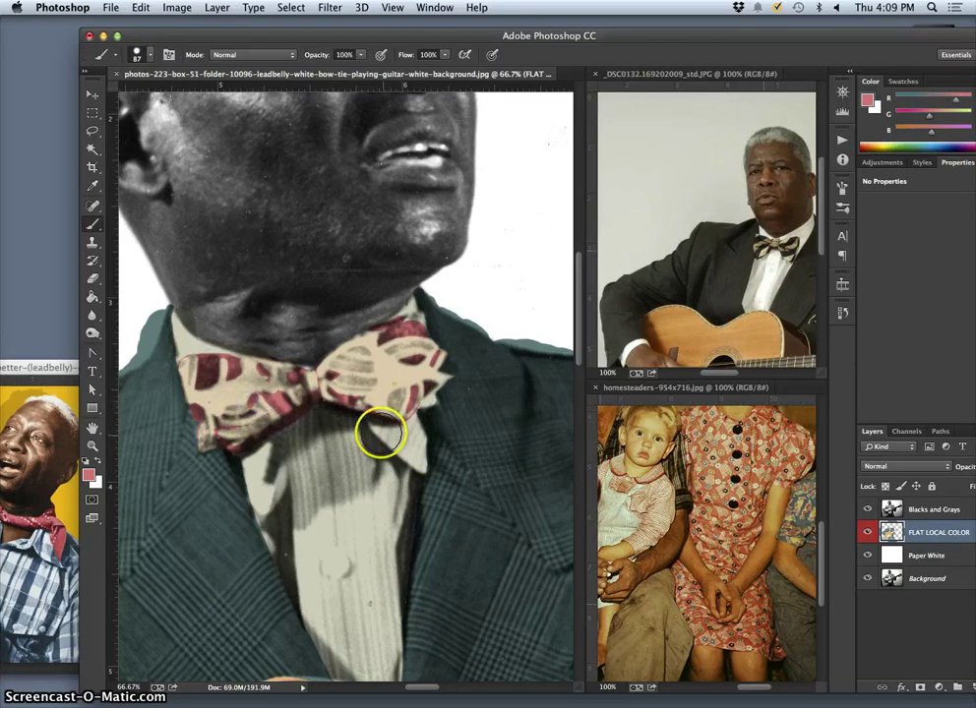
Step: Review the whole colorized photo, hiding and showing the Blacks and Grays layer to check the flat colors beneath
{"action": "key", "text": "super+minus"}
{"action": "key", "text": "super+minus"}
{"action": "key", "text": "super+minus"}
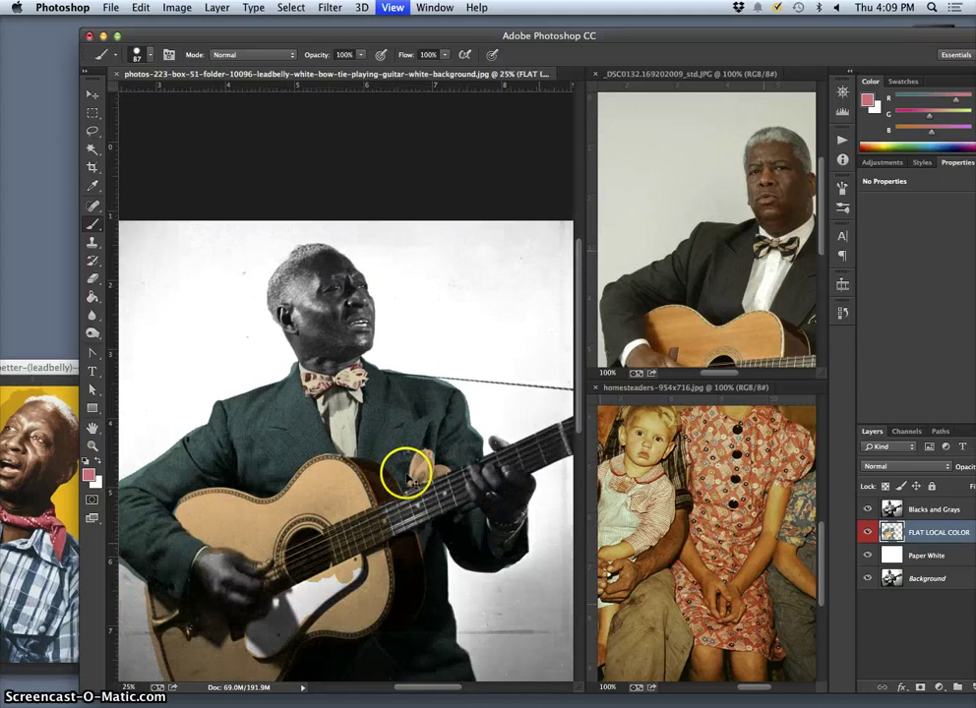
{"action": "key", "text": "super+minus"}
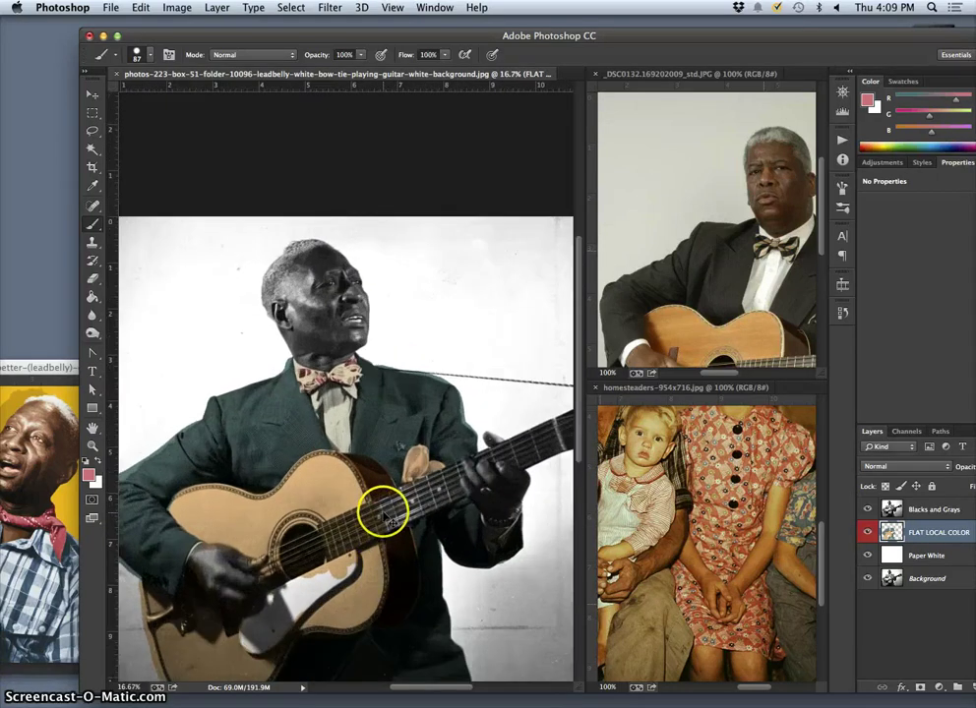
{"action": "key", "text": "super+minus"}
{"action": "key", "text": "super+plus"}
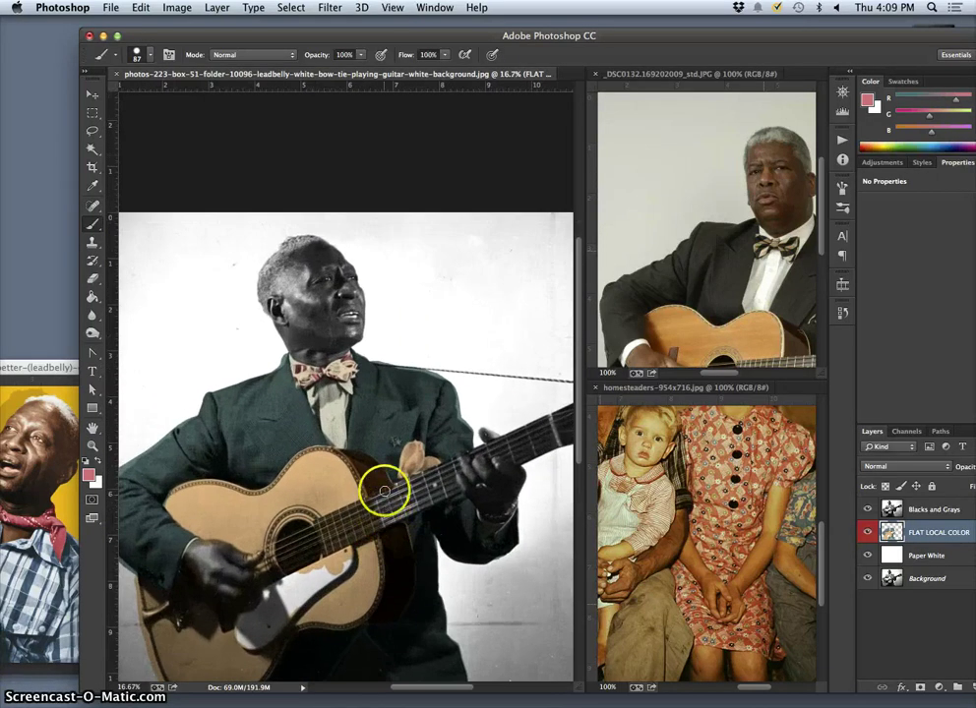
{"action": "left_click", "coordinate": [867, 510]}
{"action": "left_click", "coordinate": [866, 510]}
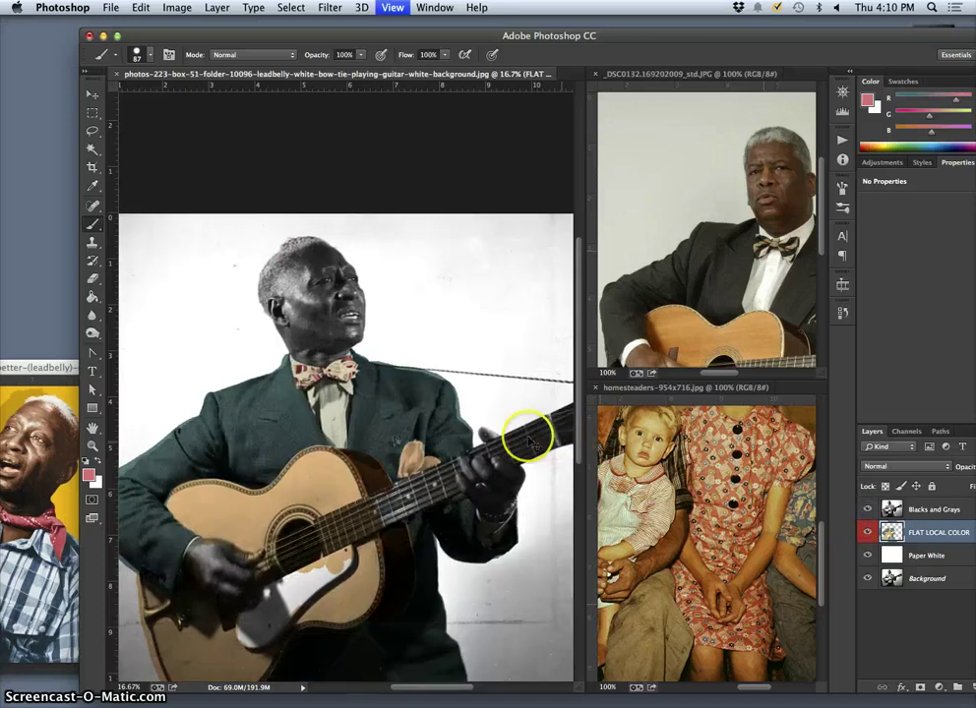
{"action": "key", "text": "super+minus"}
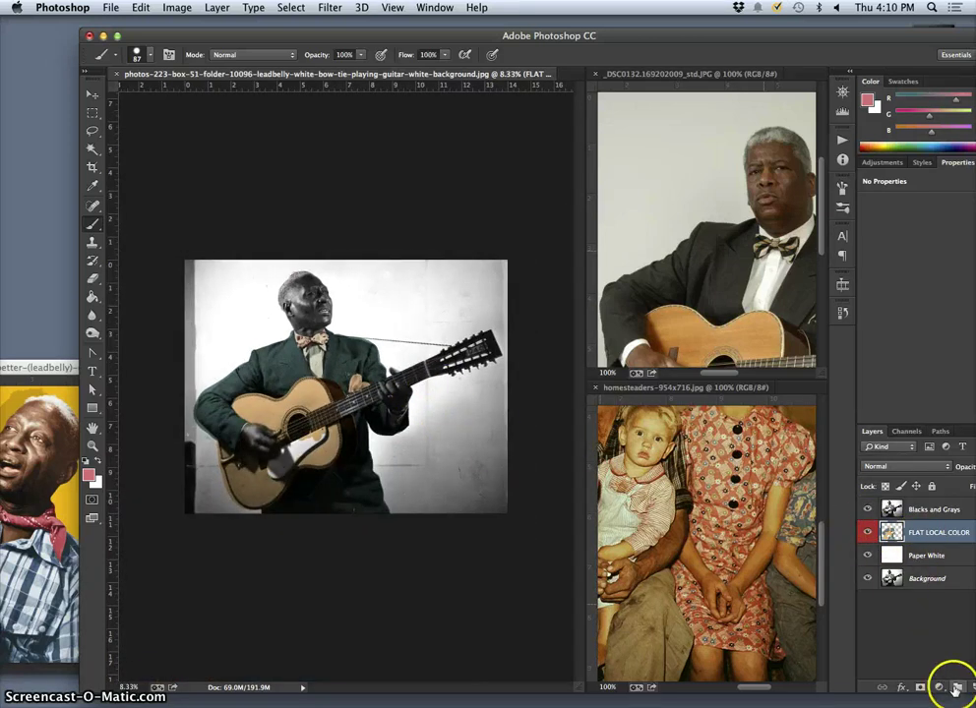
Step: Close the floating reference photo of the man with the red bandana and reposition the application window so its layer controls are fully in view
{"action": "left_click_drag", "start_coordinate": [799, 38], "coordinate": [735, 22]}
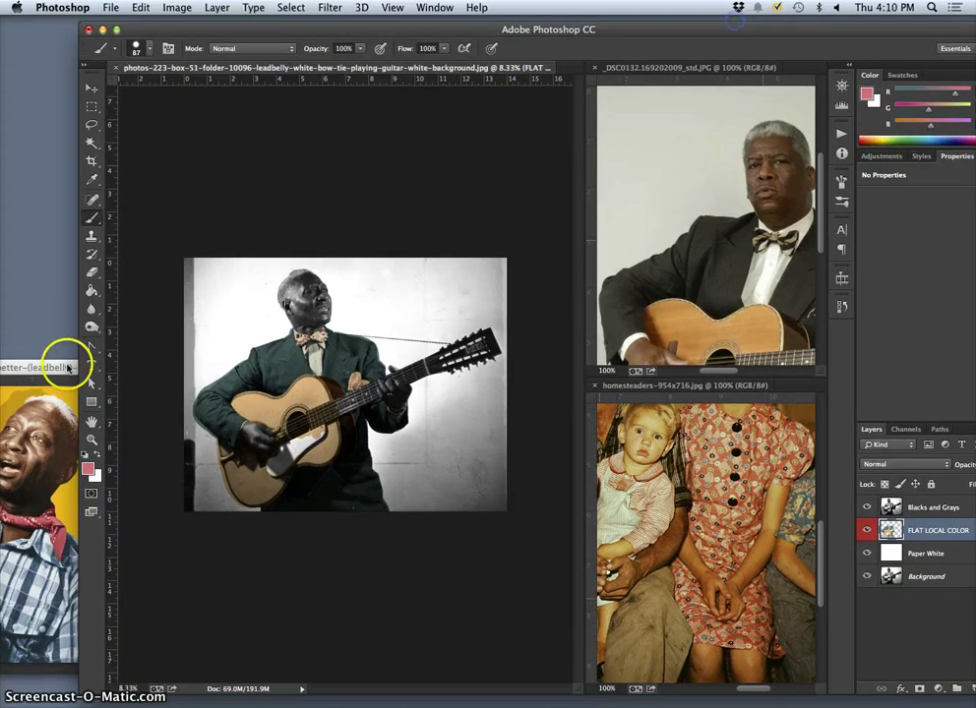
{"action": "left_click_drag", "start_coordinate": [67, 367], "coordinate": [230, 223]}
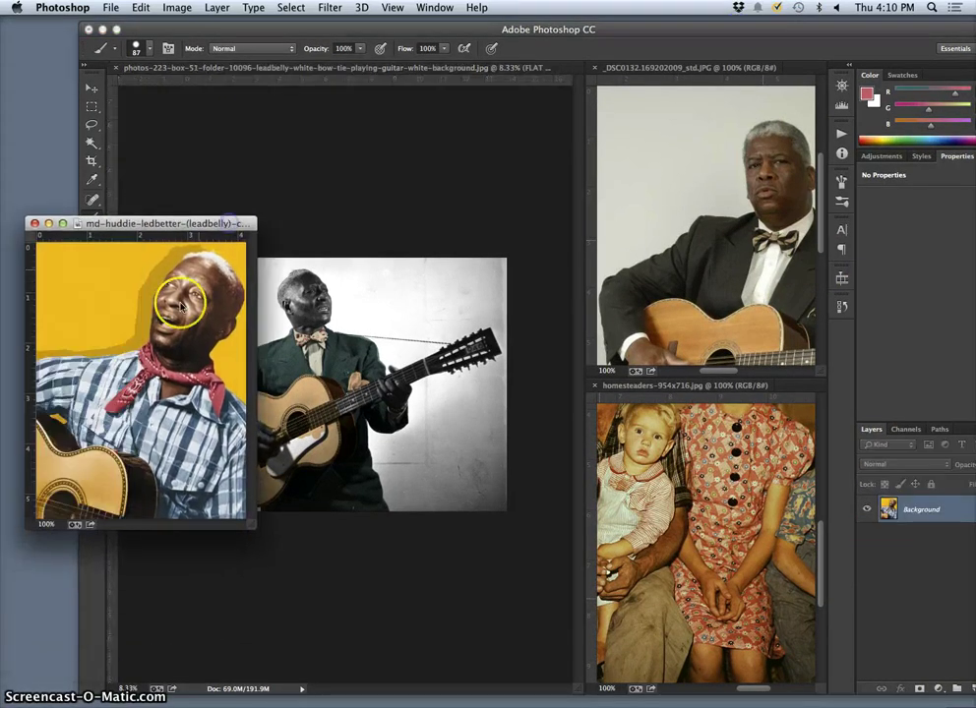
{"action": "left_click", "coordinate": [35, 224]}
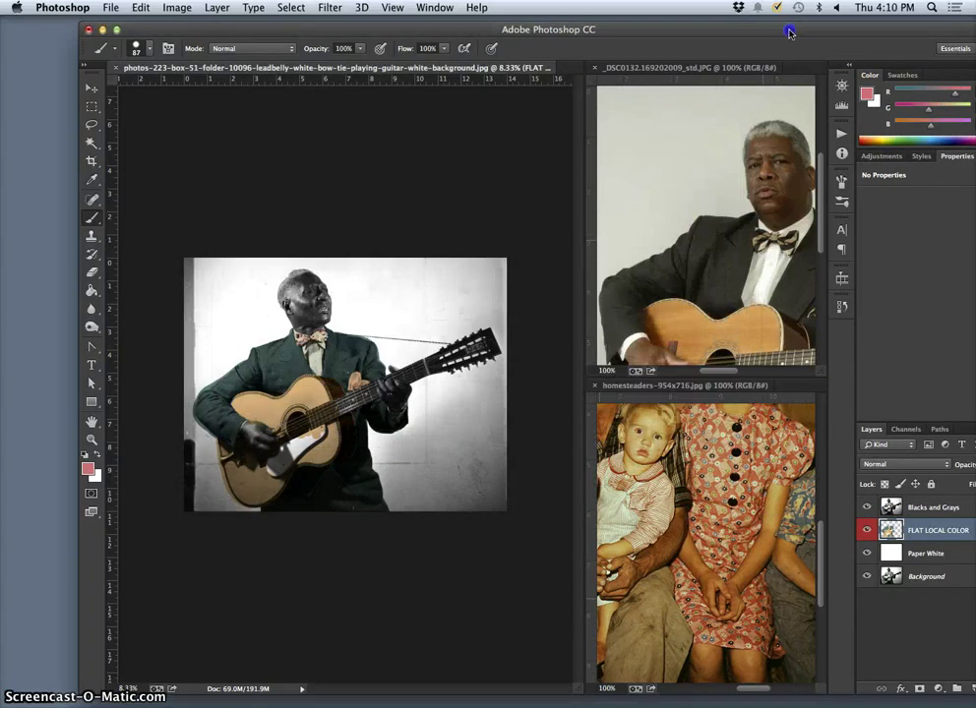
{"action": "left_click_drag", "start_coordinate": [791, 30], "coordinate": [714, 22]}
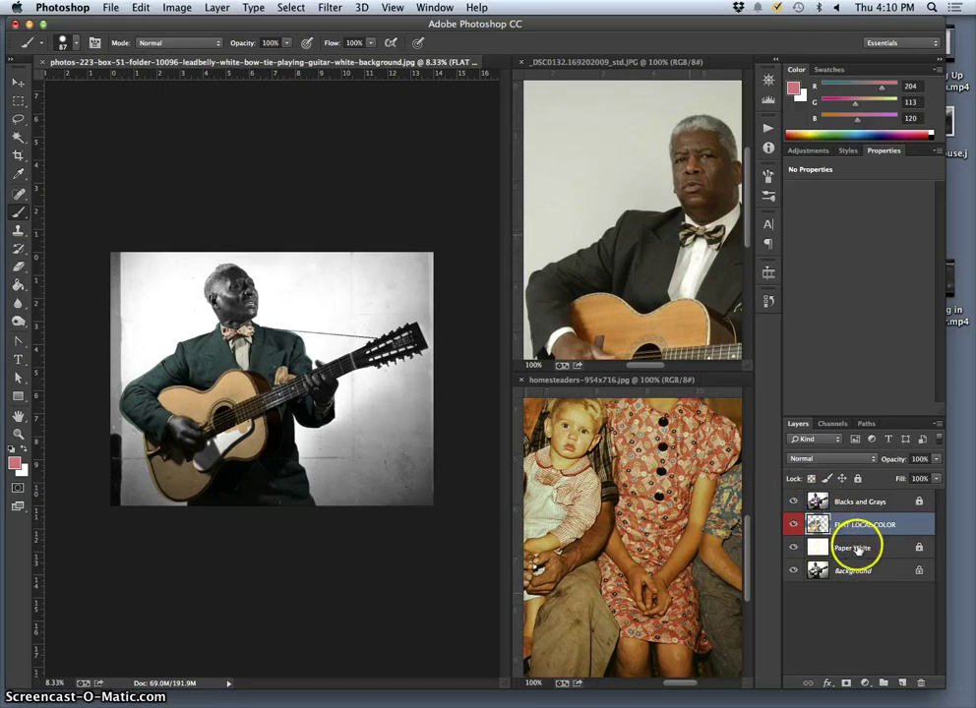
Step: Add a new layer directly above Paper White, fill it with pale pink e5b6b5 at 100% opacity, and return to the Brush tool
{"action": "left_click", "coordinate": [858, 549]}
{"action": "left_click", "coordinate": [901, 682]}
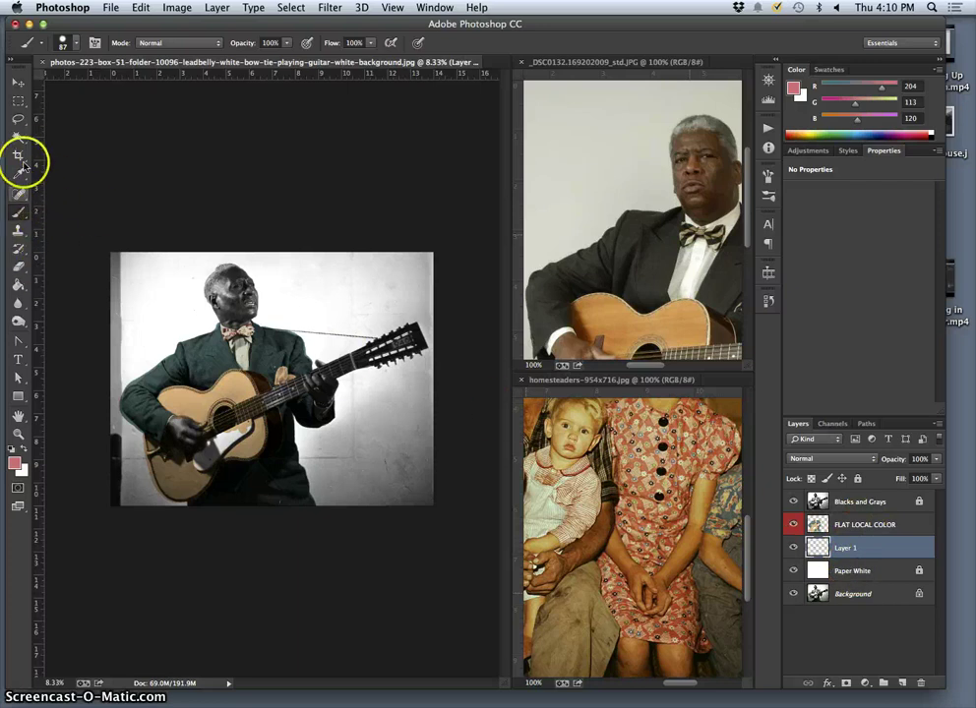
{"action": "left_click", "coordinate": [140, 8]}
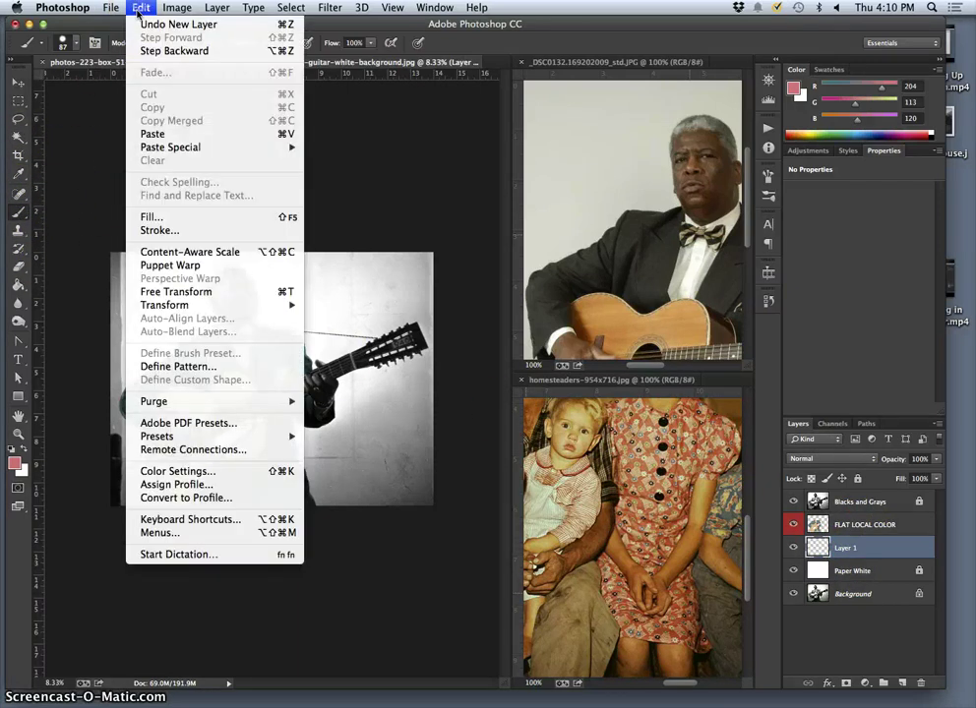
{"action": "left_click", "coordinate": [157, 217]}
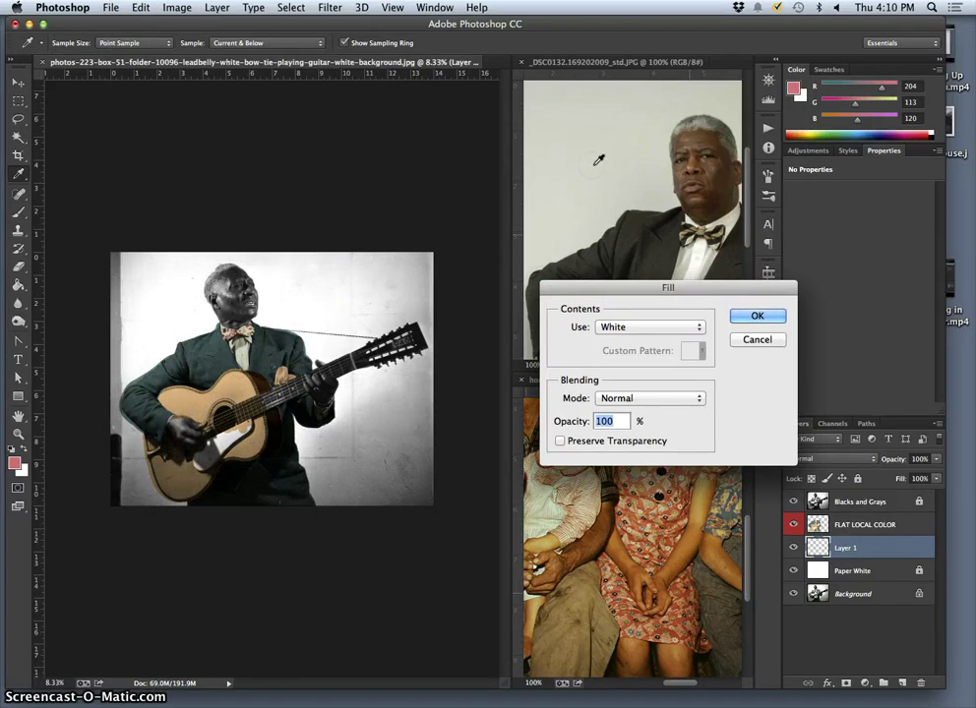
{"action": "left_click", "coordinate": [679, 328]}
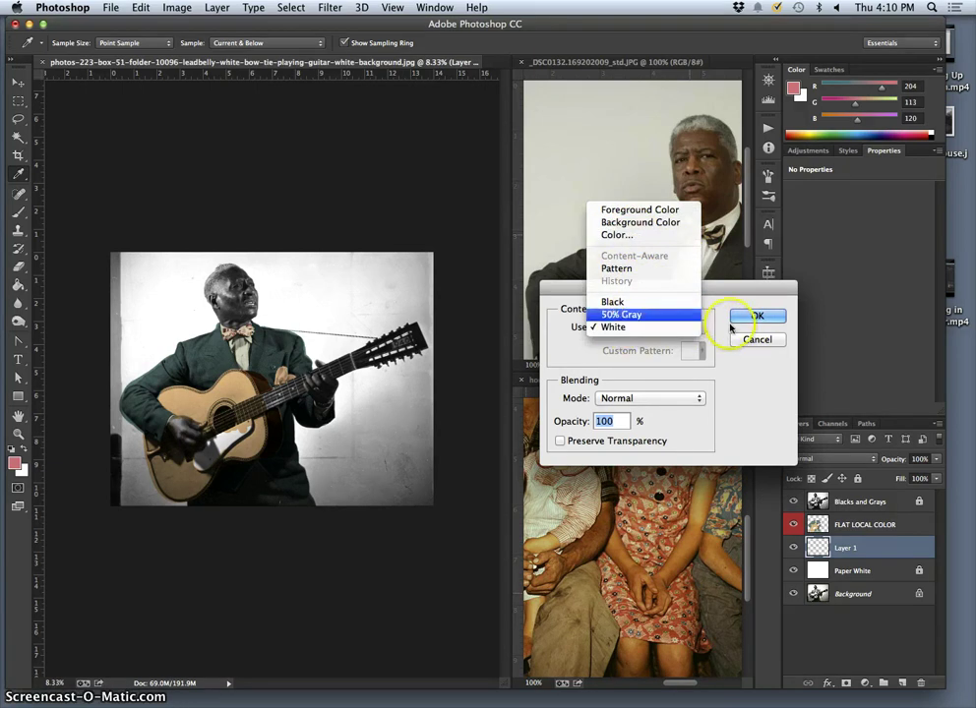
{"action": "left_click", "coordinate": [736, 293]}
{"action": "left_click", "coordinate": [675, 326]}
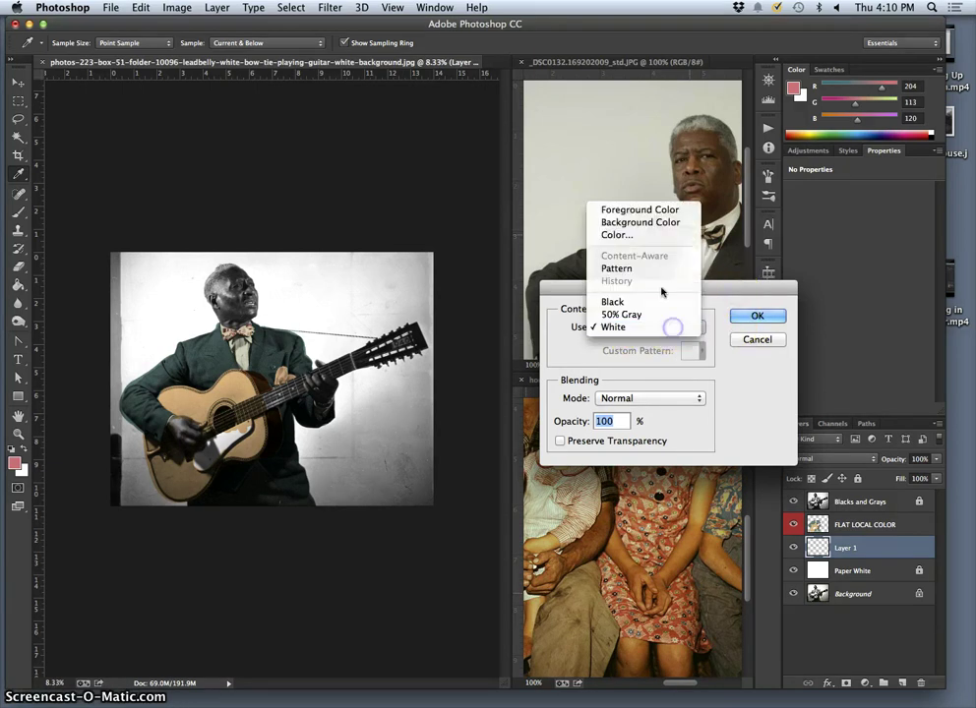
{"action": "left_click", "coordinate": [640, 227]}
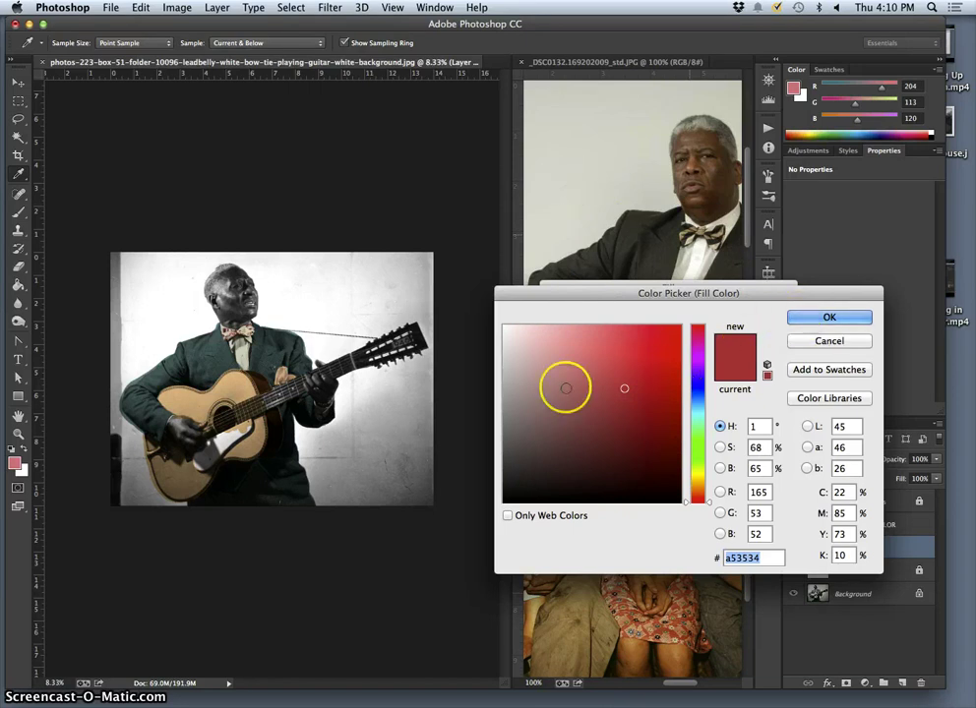
{"action": "mouse_move", "coordinate": [566, 389]}
{"action": "left_mouse_down"}
{"action": "mouse_move", "coordinate": [517, 415]}
{"action": "mouse_move", "coordinate": [510, 442]}
{"action": "mouse_move", "coordinate": [505, 353]}
{"action": "mouse_move", "coordinate": [527, 386]}
{"action": "mouse_move", "coordinate": [521, 343]}
{"action": "mouse_move", "coordinate": [526, 353]}
{"action": "mouse_move", "coordinate": [546, 349]}
{"action": "mouse_move", "coordinate": [538, 343]}
{"action": "left_mouse_up"}
{"action": "left_click", "coordinate": [806, 316]}
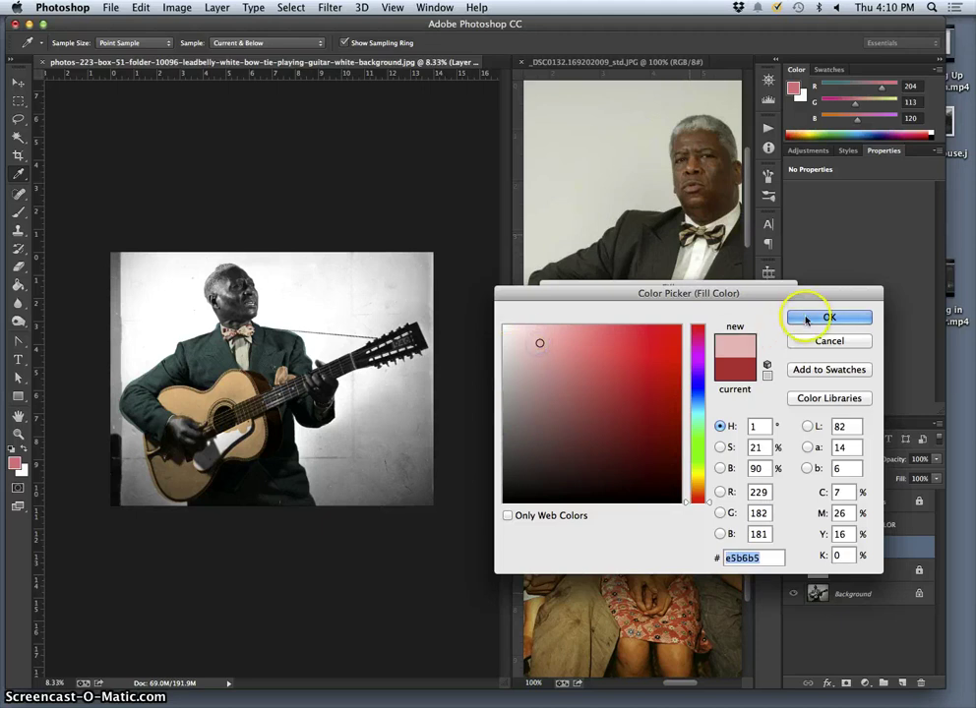
{"action": "left_click", "coordinate": [754, 316]}
{"action": "key", "text": "b"}
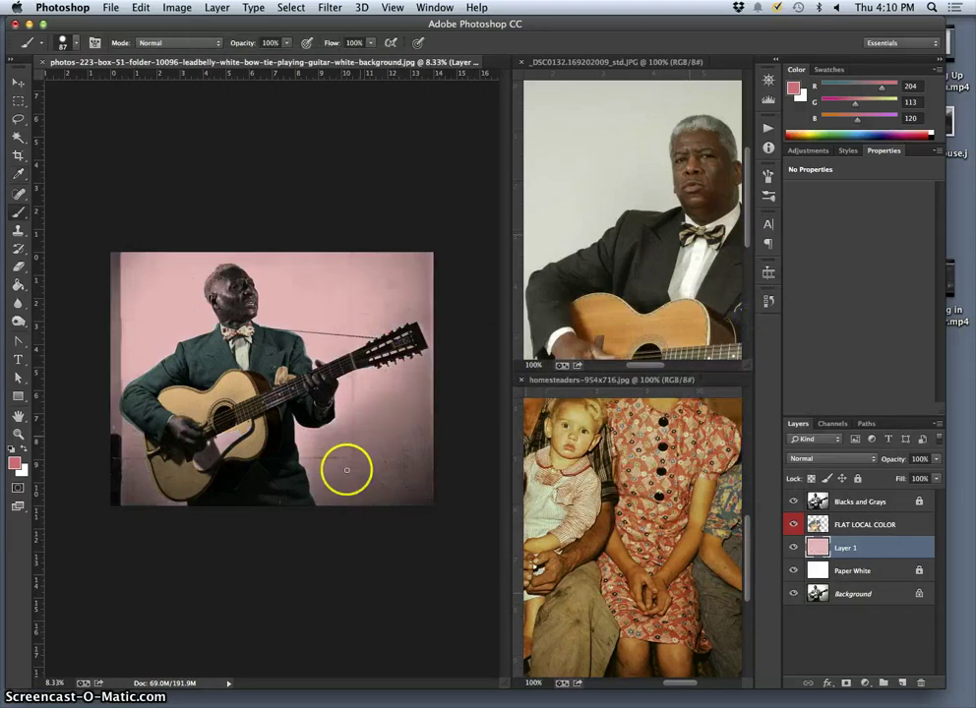
Step: Review the pink background fill by hiding and showing Layer 1 and the Blacks and Grays layer
{"action": "left_click", "coordinate": [793, 502]}
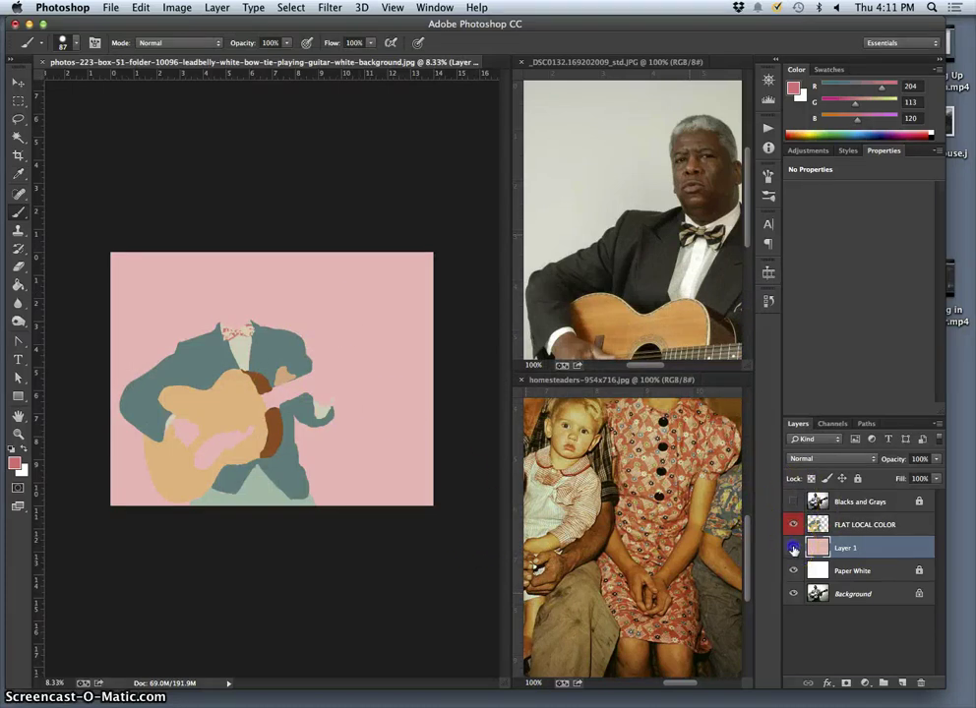
{"action": "left_click", "coordinate": [793, 548]}
{"action": "left_click", "coordinate": [794, 546]}
{"action": "left_click", "coordinate": [793, 503]}
{"action": "left_click", "coordinate": [793, 503]}
{"action": "left_click", "coordinate": [793, 503]}
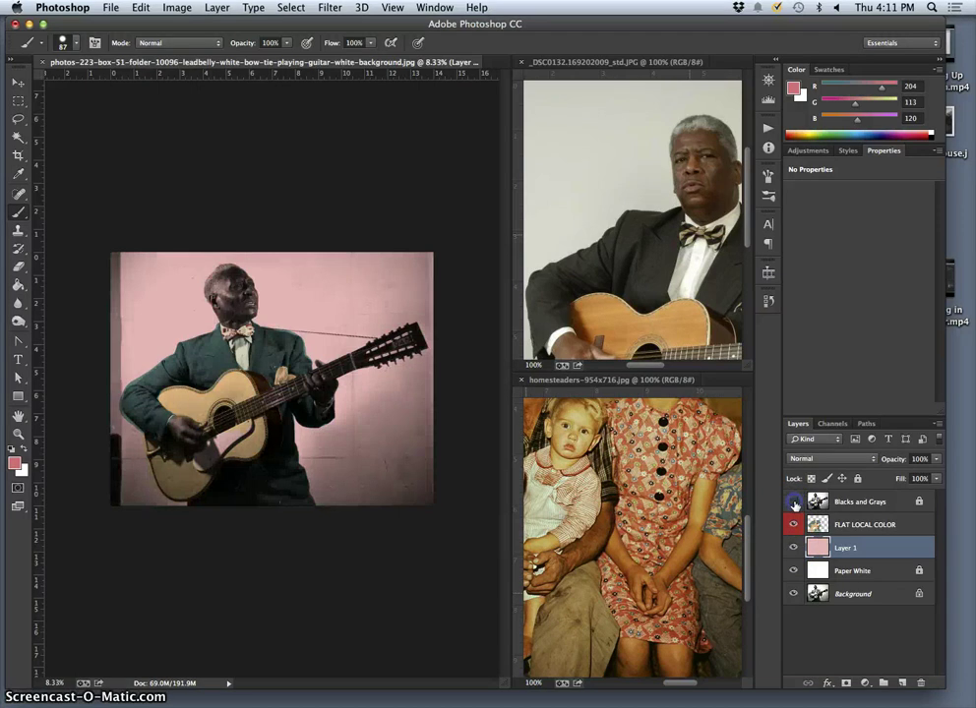
{"action": "left_click", "coordinate": [793, 503]}
{"action": "left_click", "coordinate": [793, 503]}
{"action": "left_click", "coordinate": [793, 503]}
{"action": "left_click", "coordinate": [793, 503]}
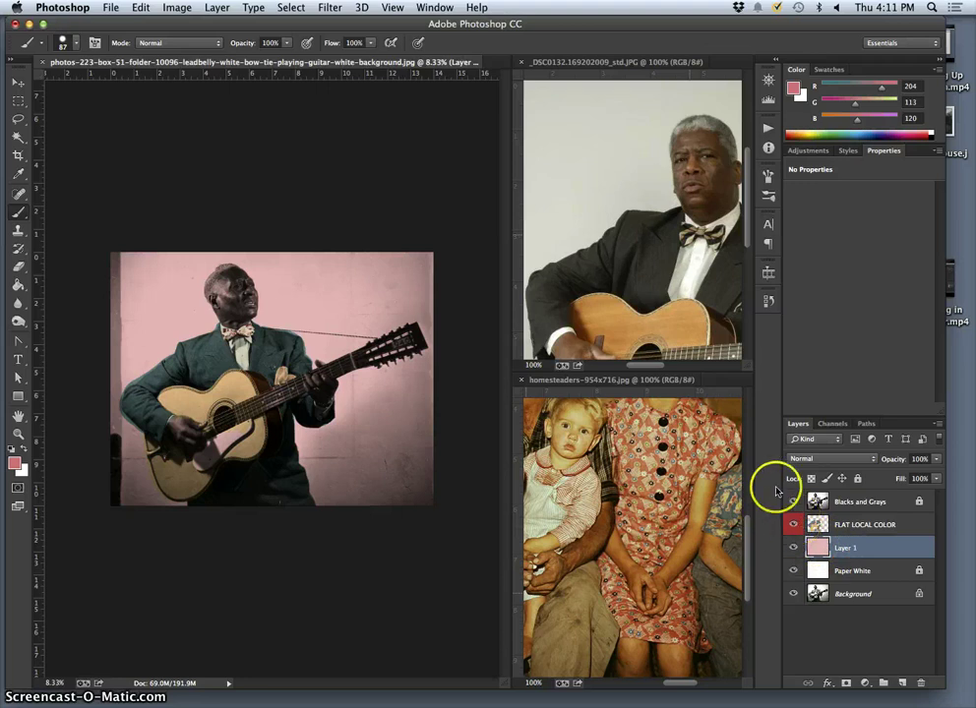
Step: Sample the pale gray wall behind the man in the reference photo, fill Layer 1 with it, and check the flat colors
{"action": "left_click", "coordinate": [634, 174], "text": "alt"}
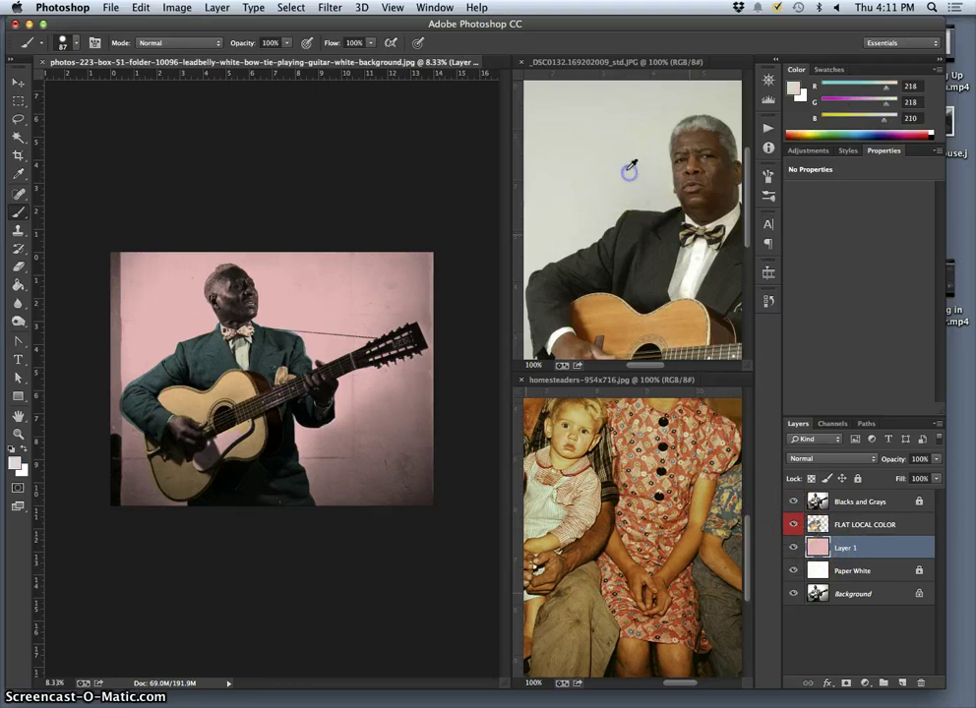
{"action": "left_click", "coordinate": [17, 286]}
{"action": "left_click", "coordinate": [215, 480]}
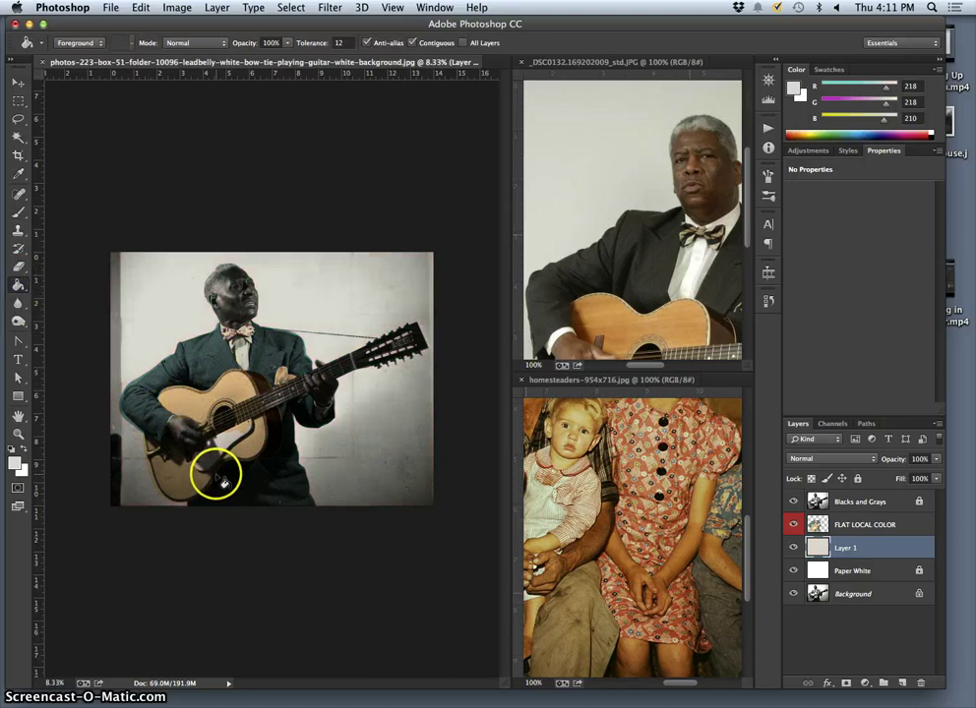
{"action": "left_click", "coordinate": [794, 503]}
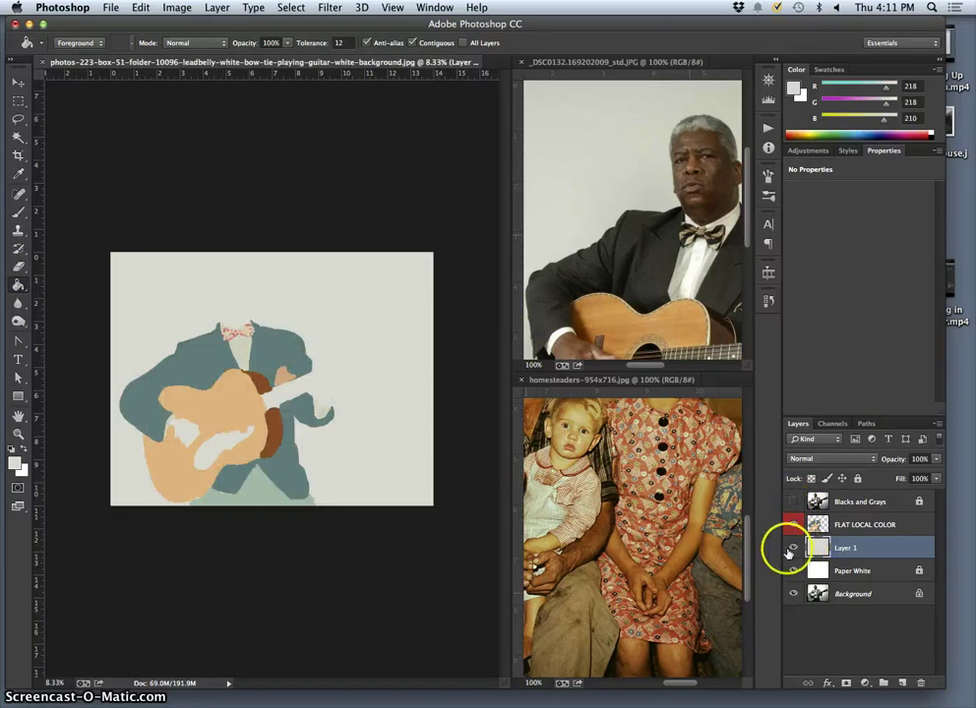
{"action": "left_click", "coordinate": [794, 502]}
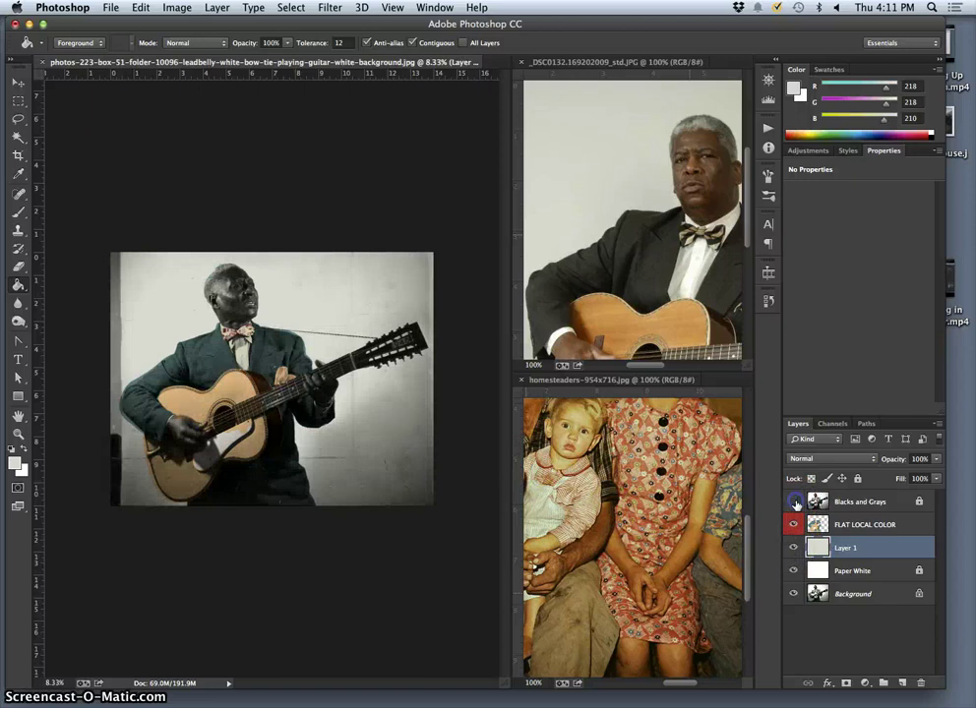
Step: On FLAT LOCAL COLOR, brush near-white (RGB 252, 251, 251) over the guitar's white pickguard
{"action": "key", "text": "super+equal"}
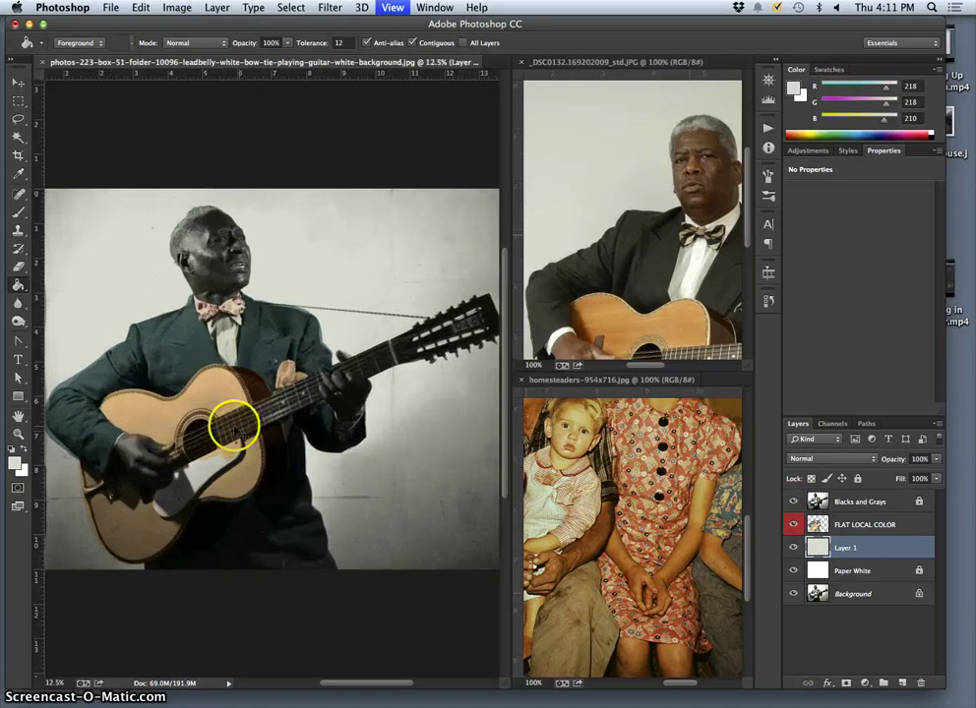
{"action": "key", "text": "super+equal"}
{"action": "left_click_drag", "start_coordinate": [238, 425], "coordinate": [332, 316]}
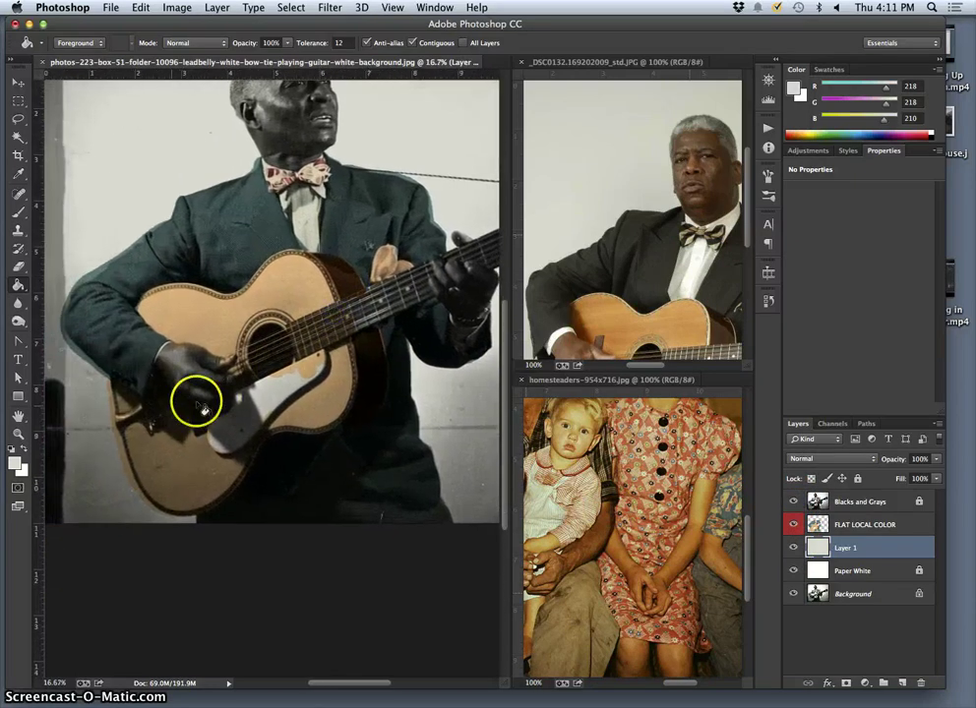
{"action": "left_click", "coordinate": [861, 526]}
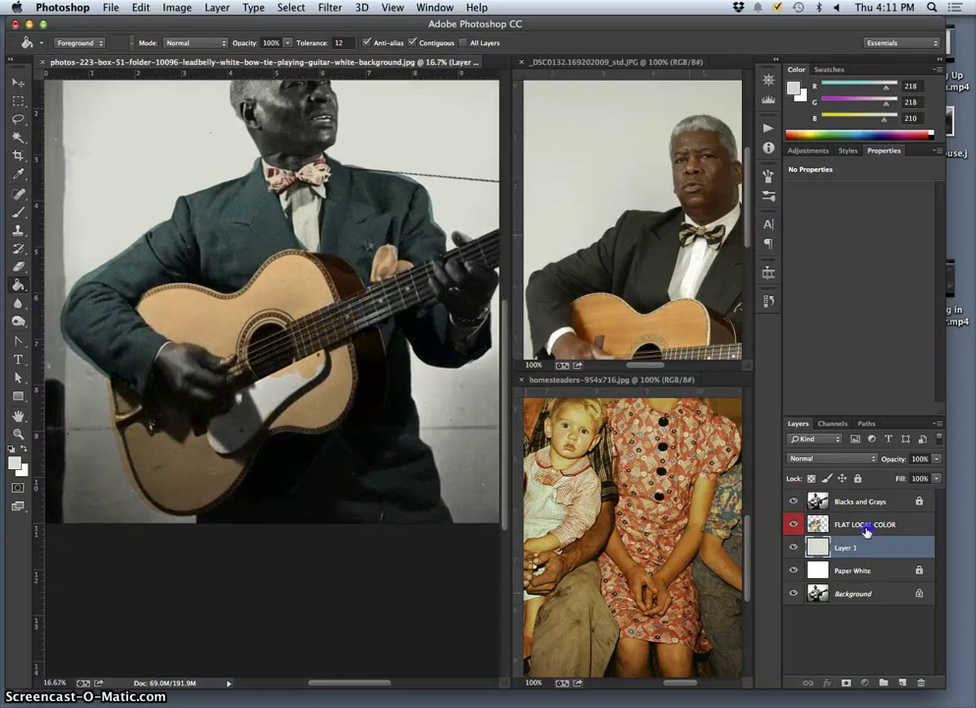
{"action": "left_click", "coordinate": [23, 451]}
{"action": "left_click", "coordinate": [14, 461]}
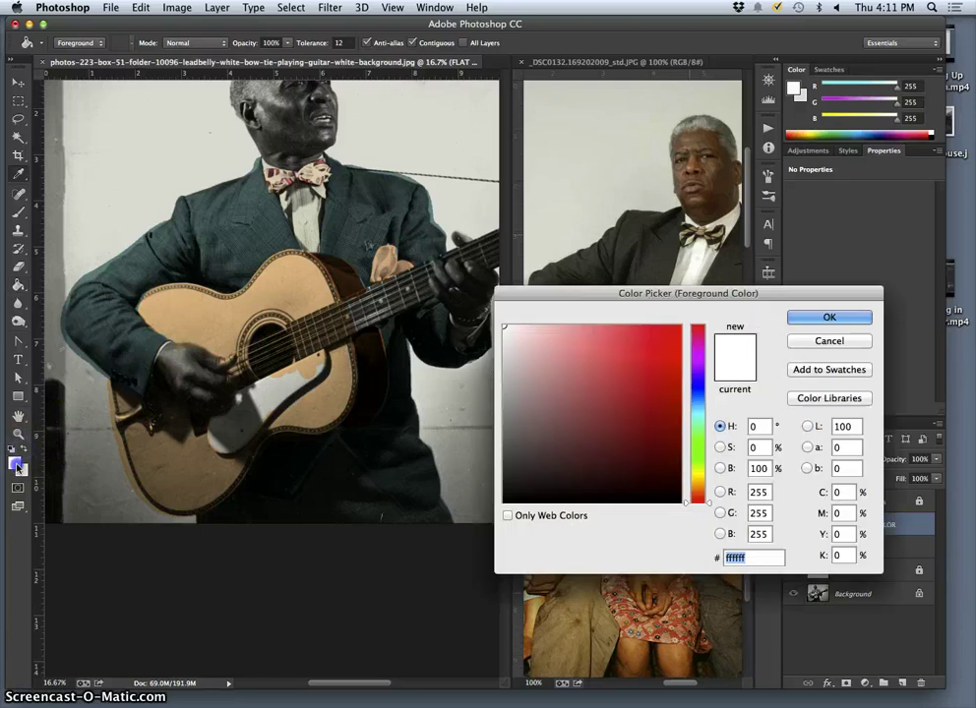
{"action": "left_click", "coordinate": [505, 327]}
{"action": "left_click", "coordinate": [828, 316]}
{"action": "key", "text": "g"}
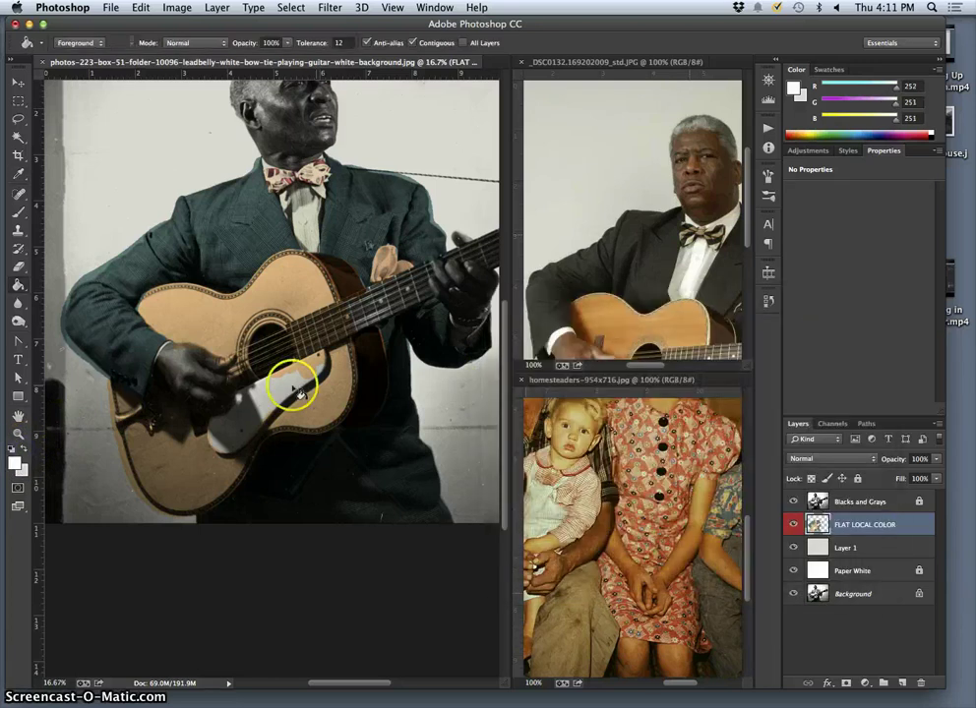
{"action": "left_click", "coordinate": [17, 212]}
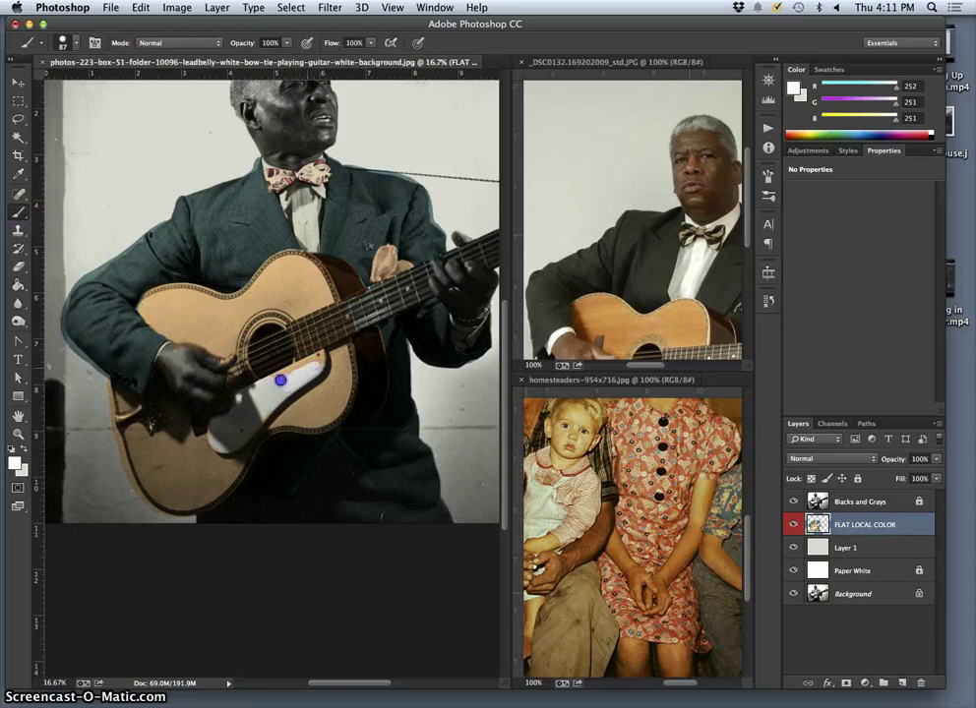
{"action": "left_click_drag", "start_coordinate": [282, 375], "coordinate": [265, 382]}
{"action": "left_click_drag", "start_coordinate": [291, 387], "coordinate": [264, 407]}
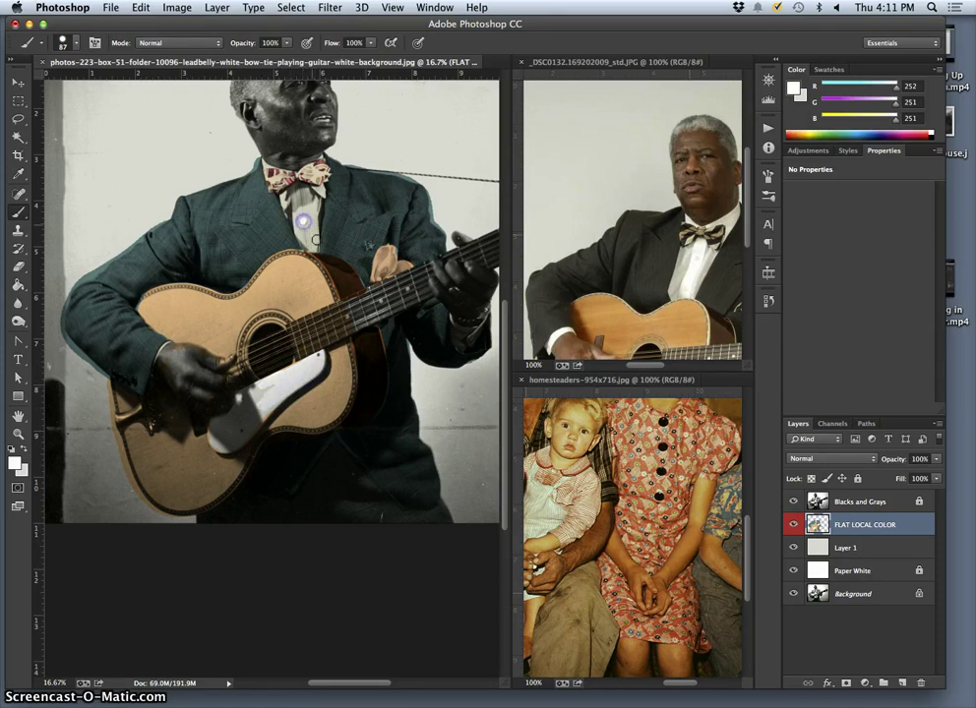
{"action": "left_click", "coordinate": [284, 413]}
Step: Paint near-white highlights on the teeth, eyes, hair and shirt front, checking the strokes with Blacks and Grays hidden
{"action": "left_click", "coordinate": [322, 110]}
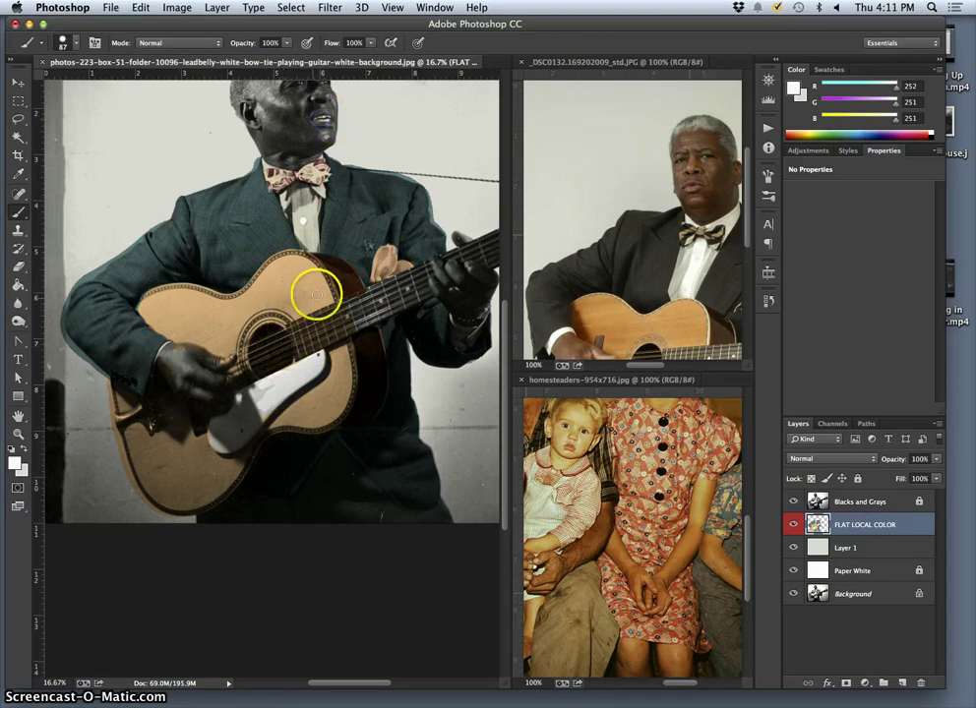
{"action": "key", "text": "space"}
{"action": "left_click_drag", "start_coordinate": [308, 109], "coordinate": [301, 163]}
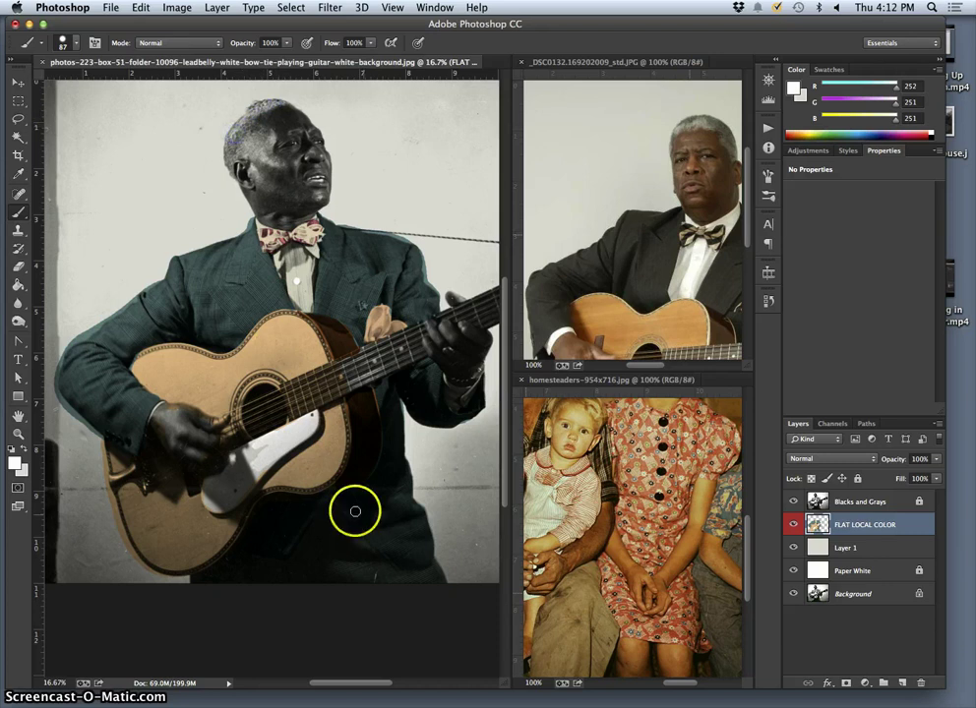
{"action": "left_click", "coordinate": [793, 503]}
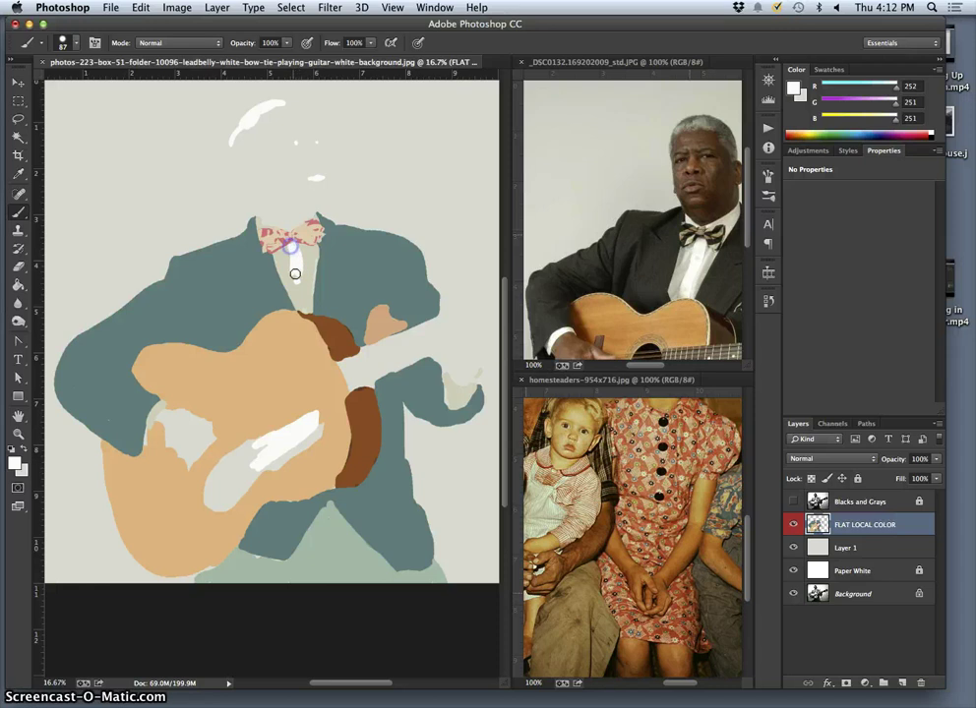
{"action": "left_click_drag", "start_coordinate": [295, 274], "coordinate": [298, 292]}
{"action": "left_click", "coordinate": [793, 502]}
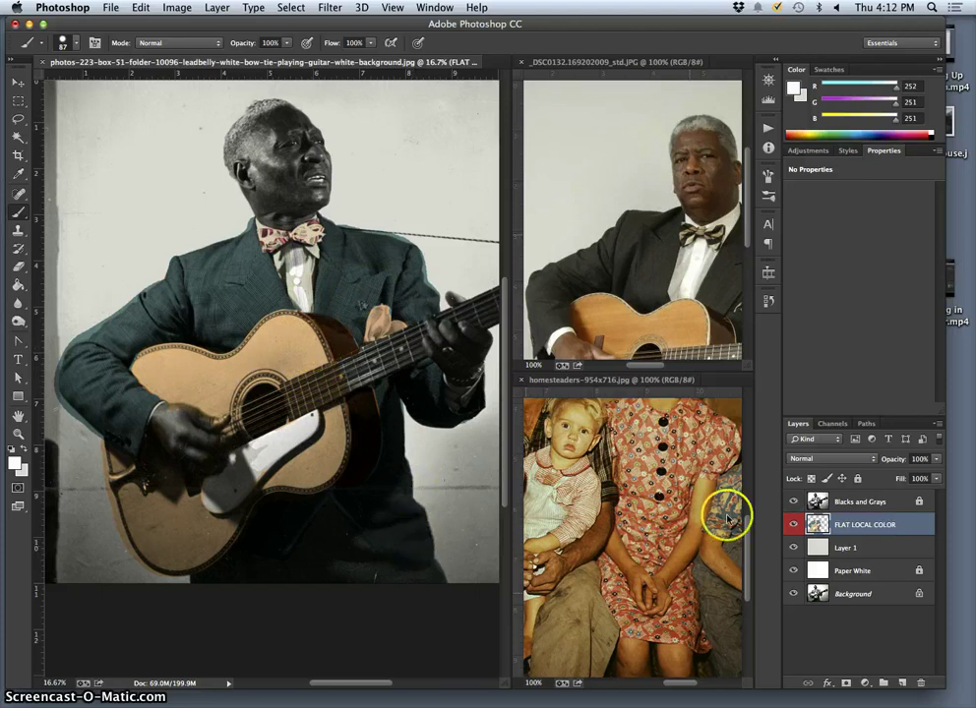
Step: Compare the photo with Layer 1 hidden and shown, and adjust that layer to Hue -5 and Saturation +63
{"action": "left_click", "coordinate": [842, 550]}
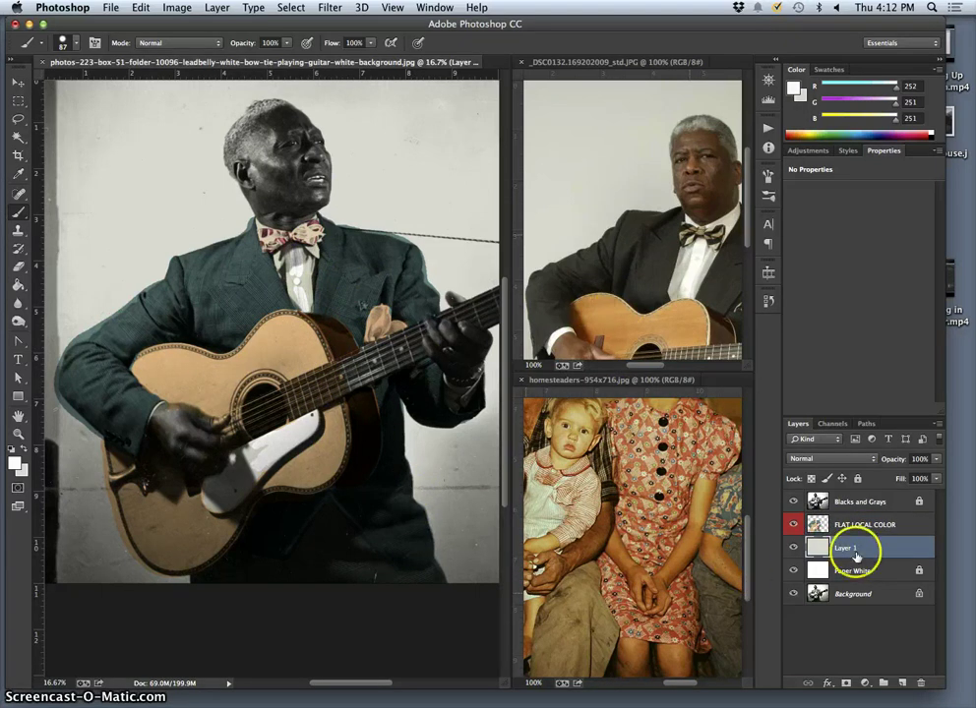
{"action": "key", "text": "super+minus"}
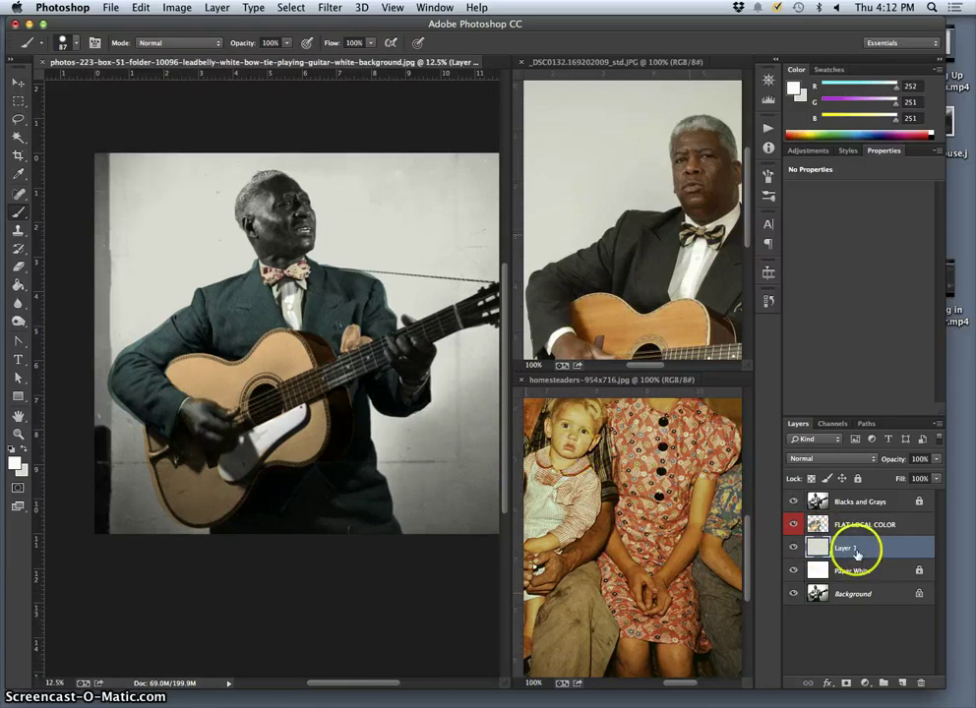
{"action": "left_click", "coordinate": [795, 548]}
{"action": "left_click", "coordinate": [795, 548]}
{"action": "left_click", "coordinate": [795, 549]}
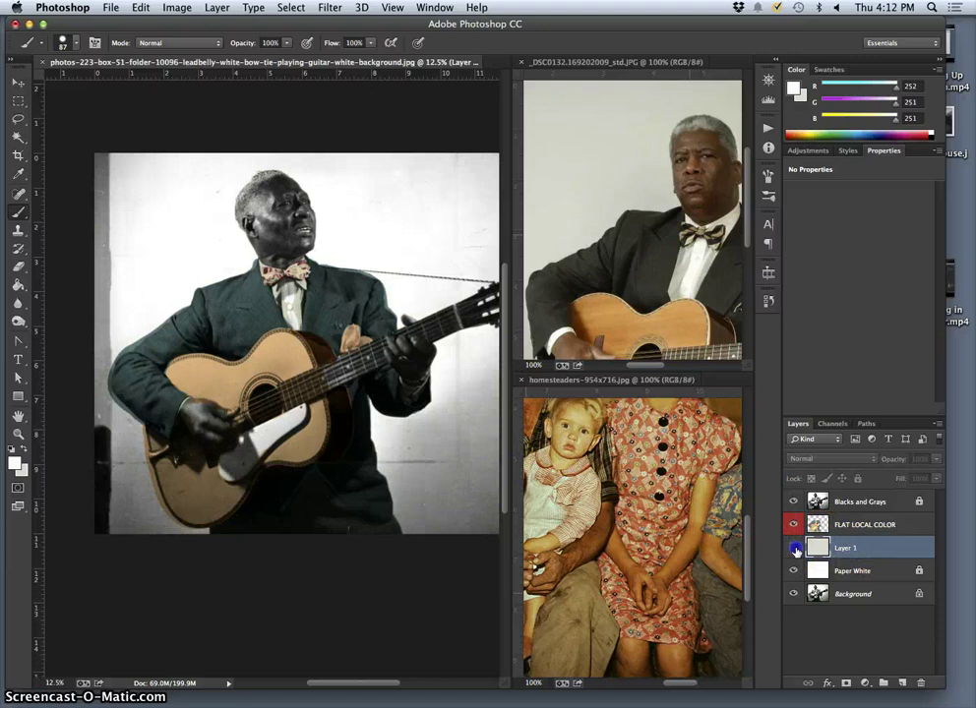
{"action": "left_click", "coordinate": [795, 549]}
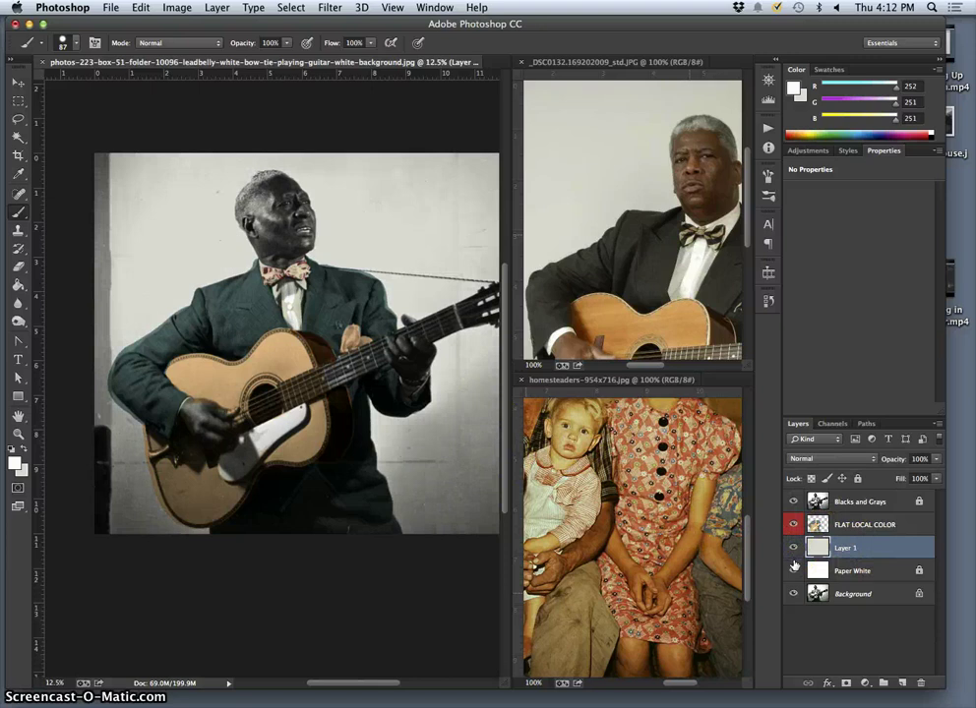
{"action": "left_click", "coordinate": [177, 7]}
{"action": "mouse_move", "coordinate": [203, 45]}
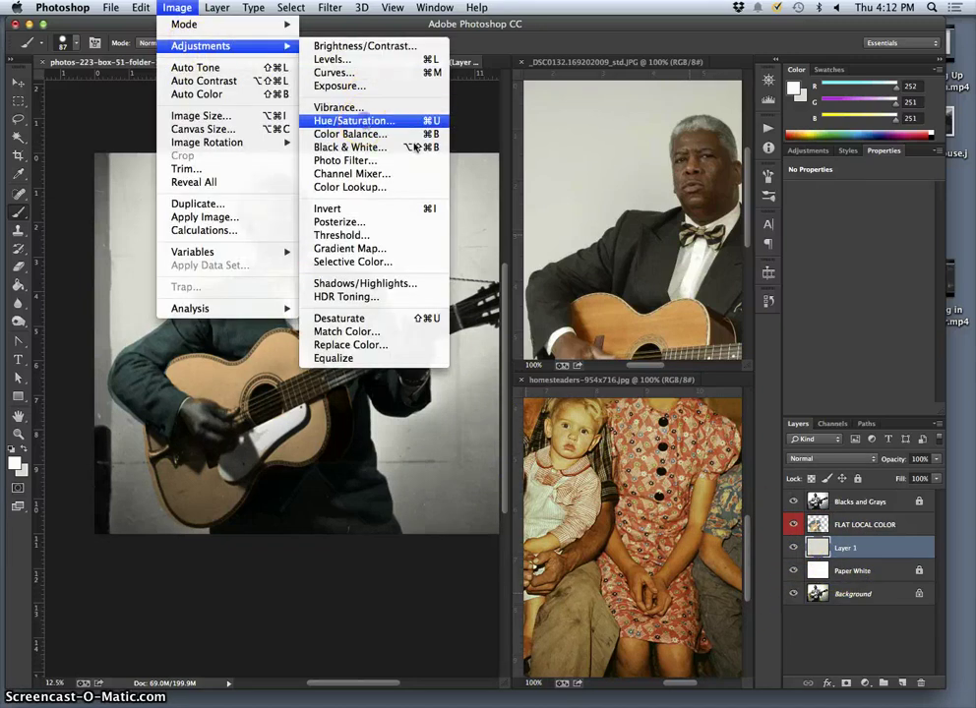
{"action": "left_click", "coordinate": [354, 120]}
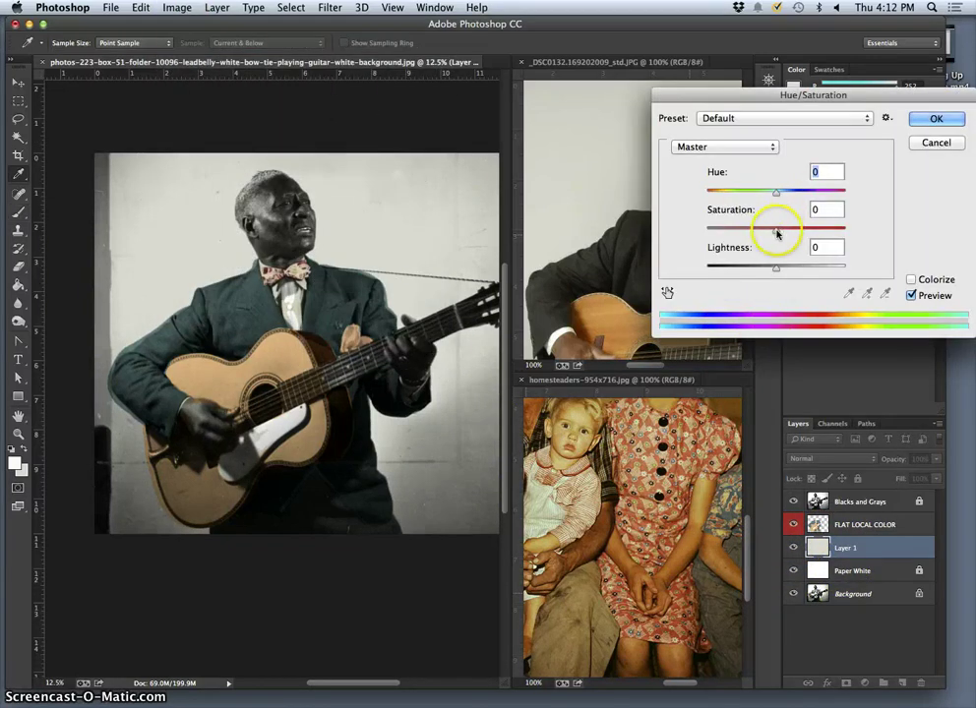
{"action": "left_click_drag", "start_coordinate": [777, 196], "coordinate": [788, 233]}
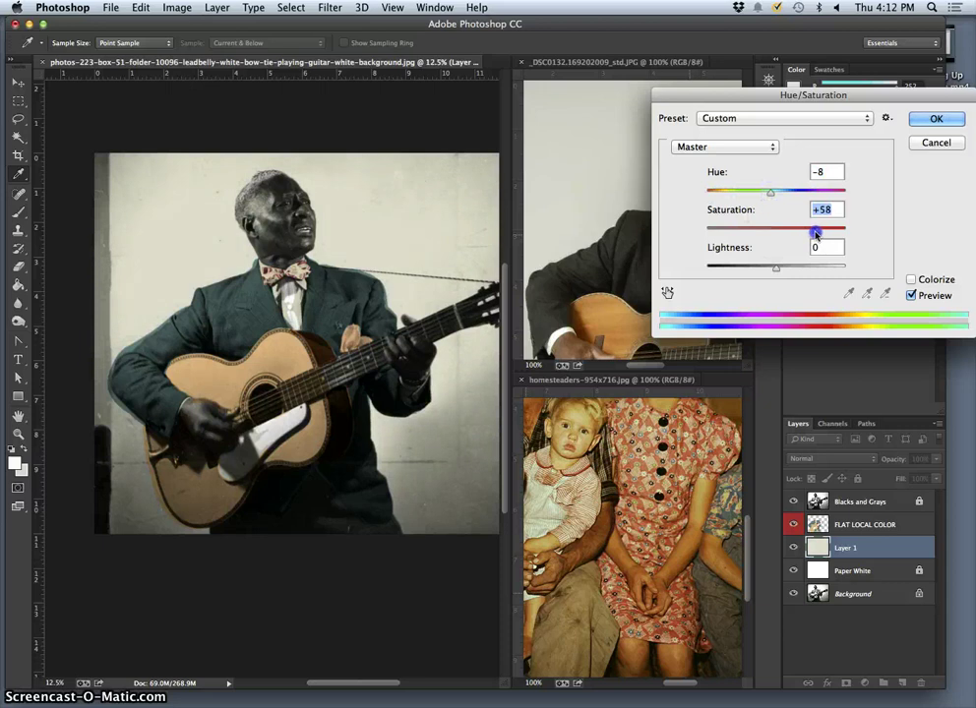
{"action": "left_click_drag", "start_coordinate": [822, 232], "coordinate": [821, 232]}
{"action": "mouse_move", "coordinate": [770, 192]}
{"action": "left_mouse_down"}
{"action": "mouse_move", "coordinate": [809, 196]}
{"action": "mouse_move", "coordinate": [772, 195]}
{"action": "left_mouse_up"}
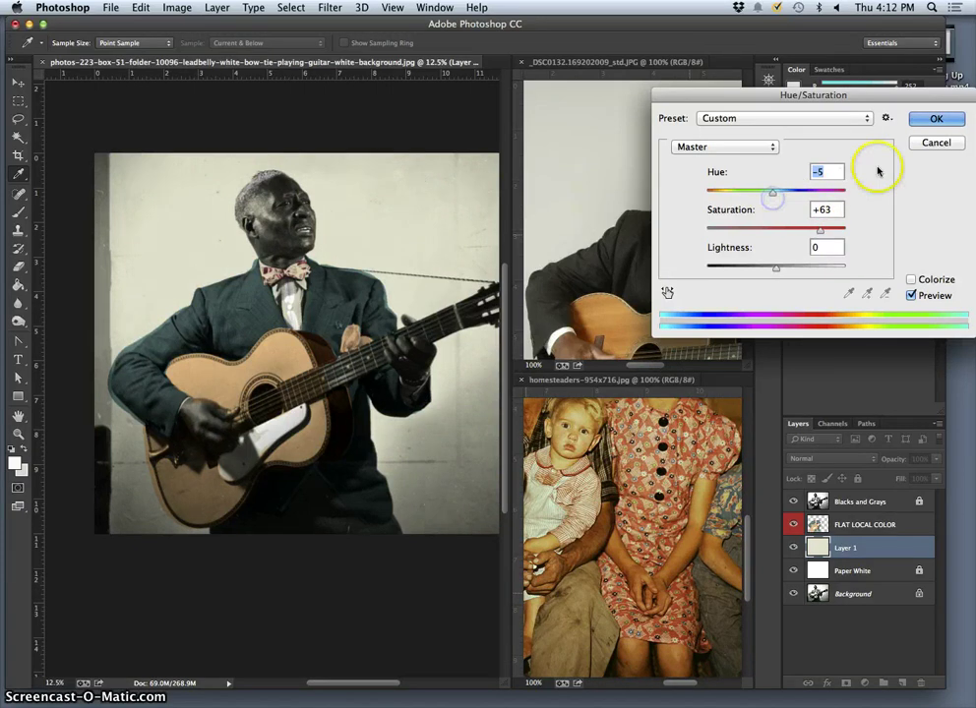
{"action": "left_click", "coordinate": [936, 118]}
Step: Inspect the background fill and flat colors separately, restore all layers, and brush more near-white over the pickguard on Layer 1
{"action": "left_click", "coordinate": [795, 524]}
{"action": "left_click", "coordinate": [794, 503]}
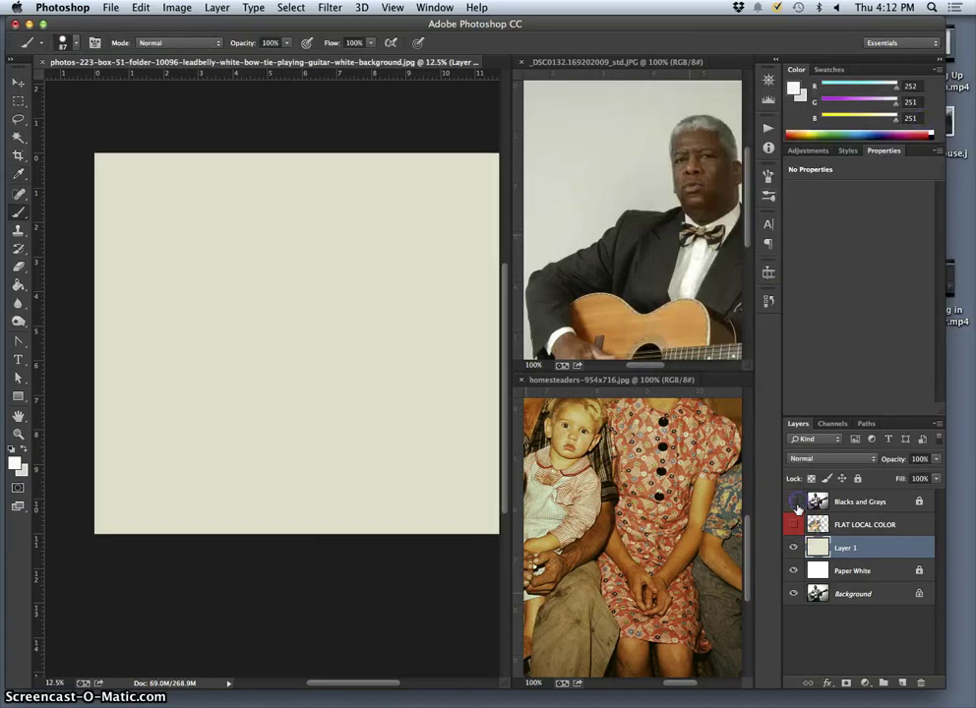
{"action": "left_click", "coordinate": [794, 547]}
{"action": "left_click", "coordinate": [794, 547]}
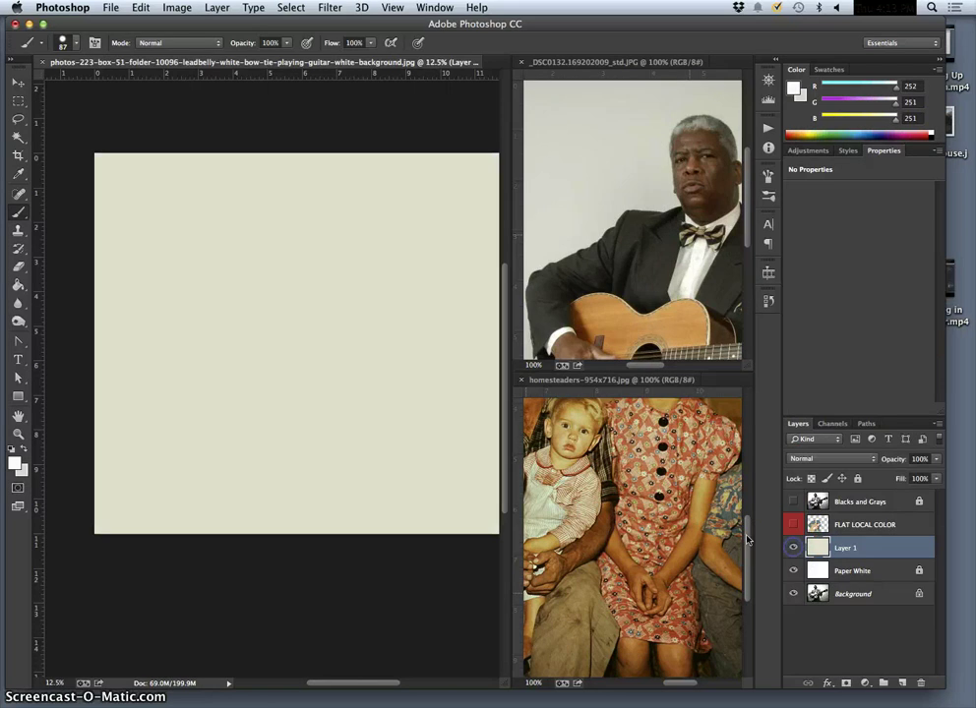
{"action": "left_click", "coordinate": [794, 524]}
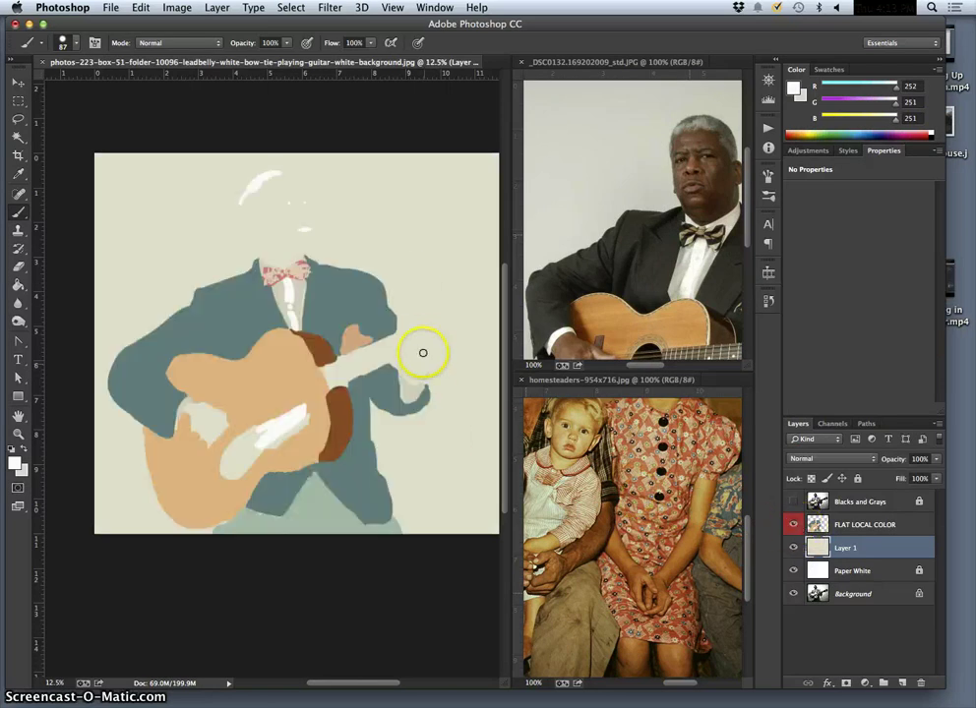
{"action": "left_click", "coordinate": [794, 503]}
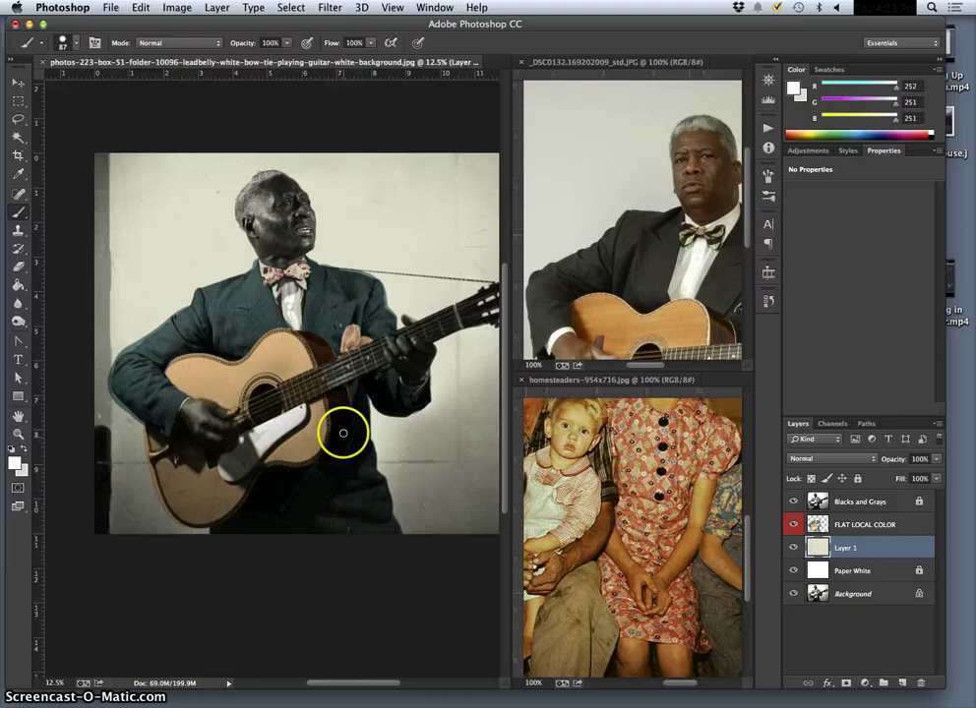
{"action": "left_click_drag", "start_coordinate": [261, 436], "coordinate": [269, 431]}
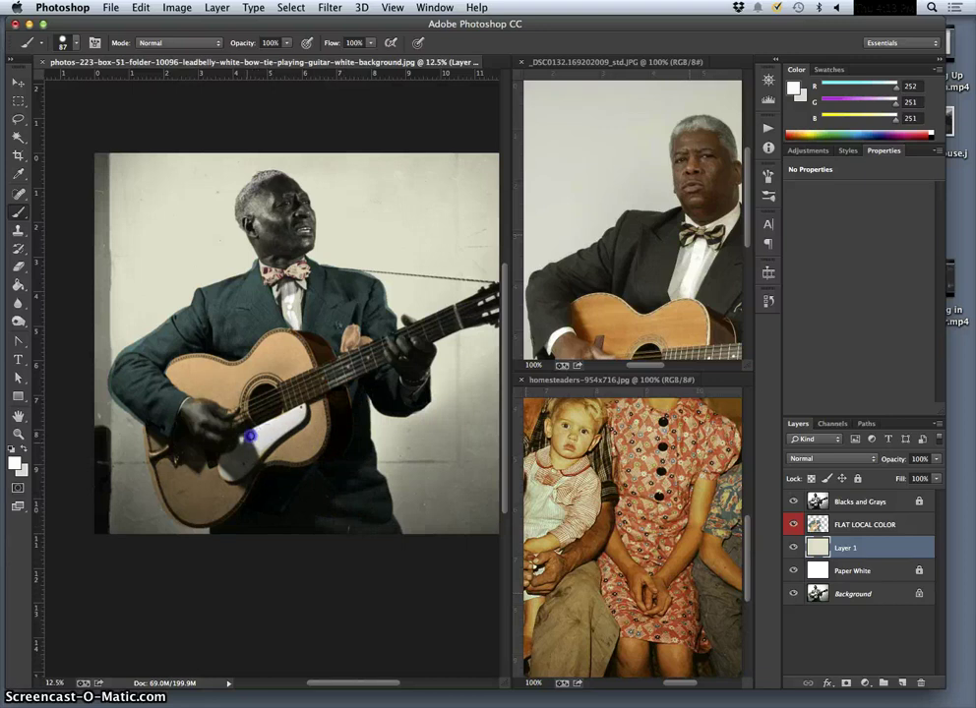
Step: Merge the background fill layer with FLAT LOCAL COLOR and toggle the merged layer's visibility to check it
{"action": "left_click", "coordinate": [880, 526]}
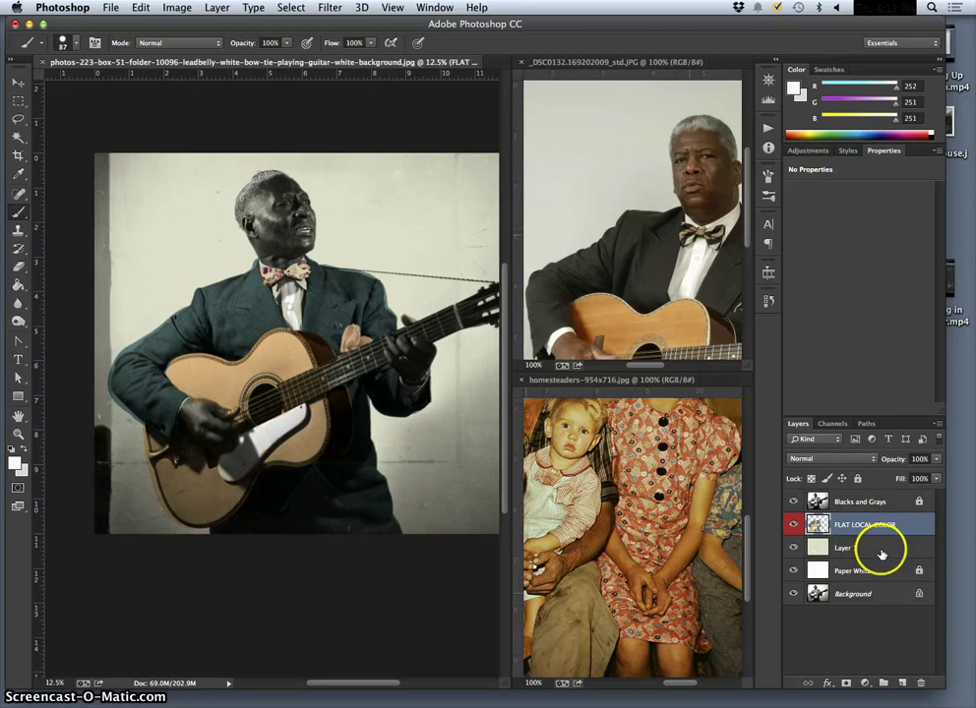
{"action": "left_click", "coordinate": [882, 552]}
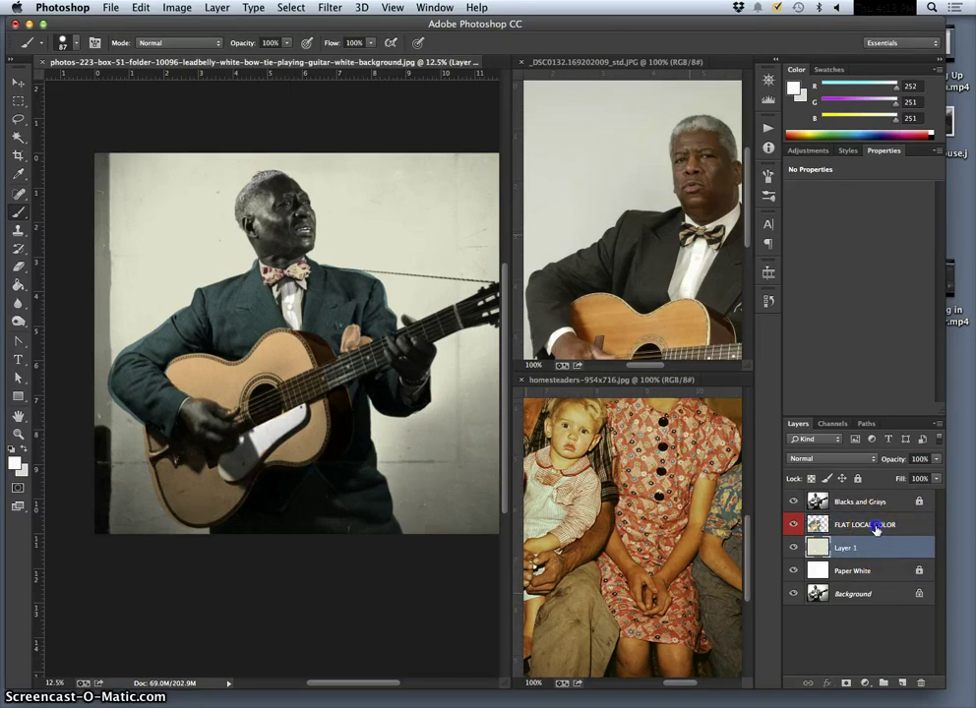
{"action": "left_click", "coordinate": [878, 529], "text": "shift"}
{"action": "key", "text": "super+e"}
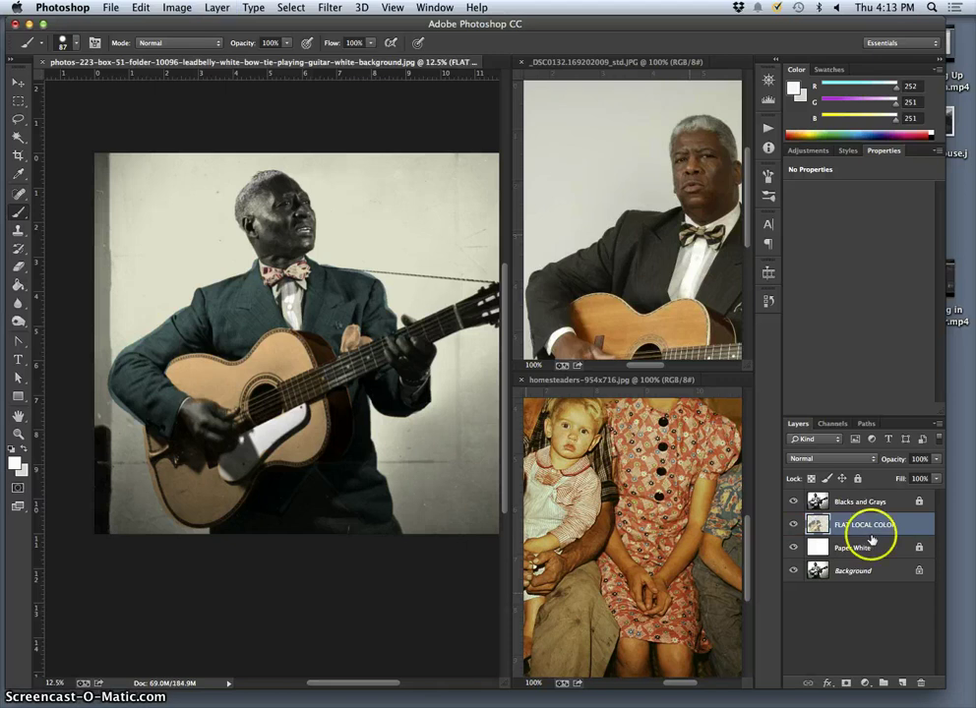
{"action": "left_click", "coordinate": [795, 525]}
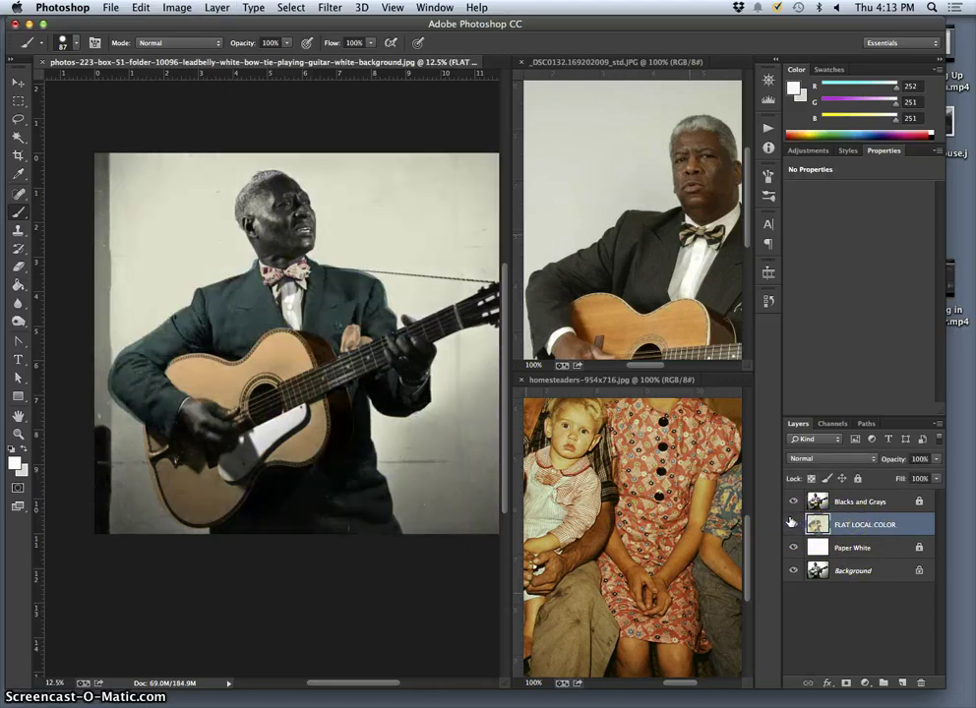
Step: Toggle the Blacks and Grays layer off and on to compare the flat colors with the colorized photo
{"action": "left_click", "coordinate": [794, 503]}
{"action": "left_click", "coordinate": [794, 503]}
{"action": "left_click", "coordinate": [794, 502]}
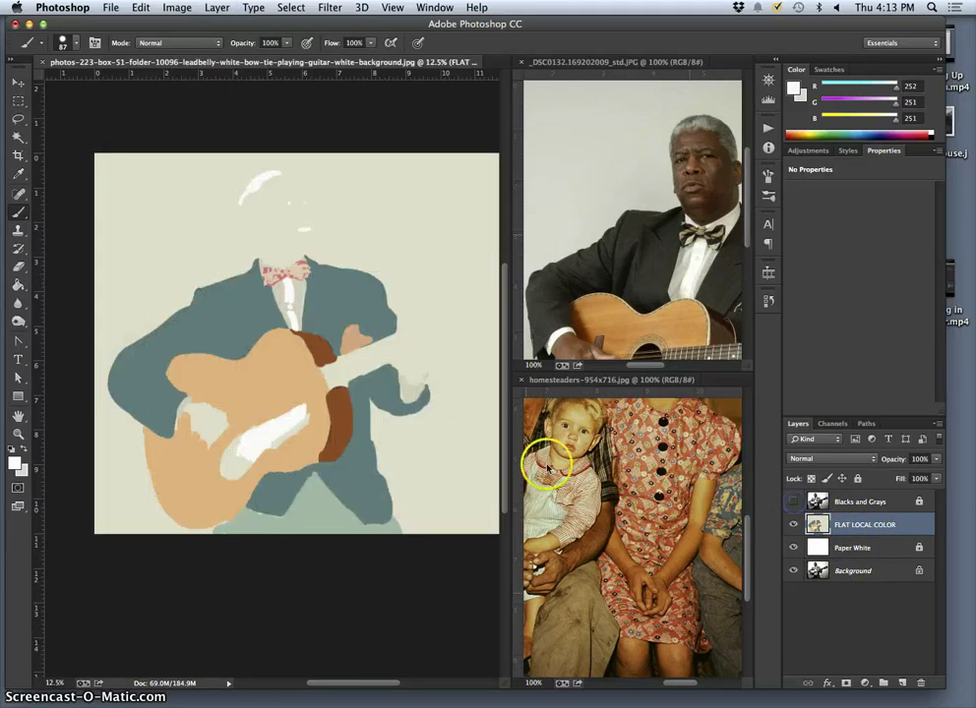
{"action": "left_click", "coordinate": [794, 503]}
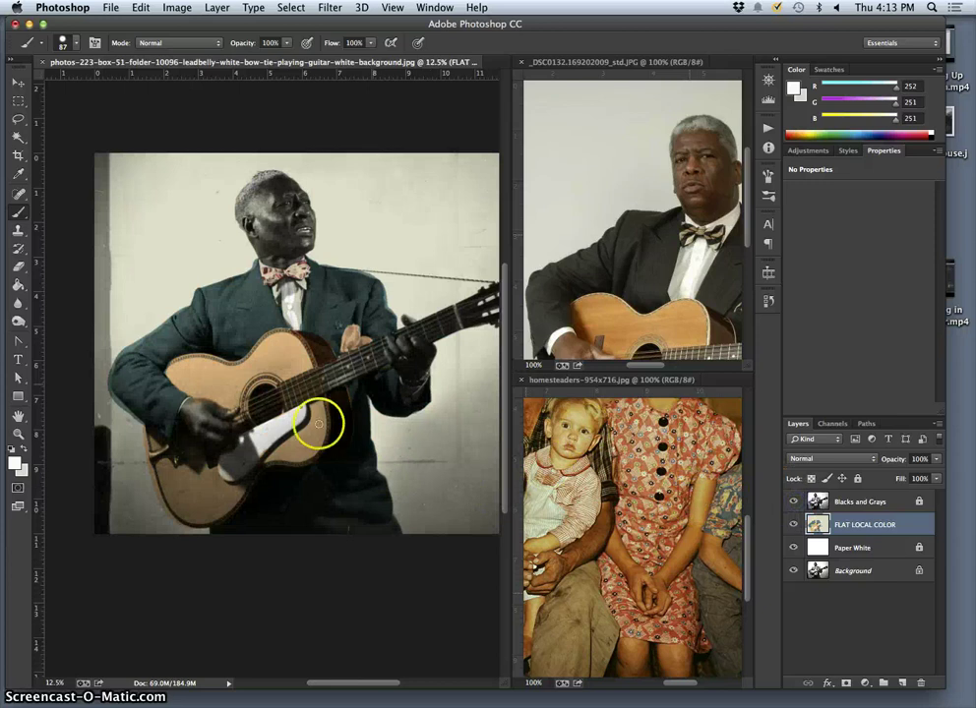
Step: Brush near-white over the guitar's pickguard on FLAT LOCAL COLOR, covering its upper edge, middle and lower rounded end
{"action": "key", "text": "super+plus"}
{"action": "key", "text": "super+plus"}
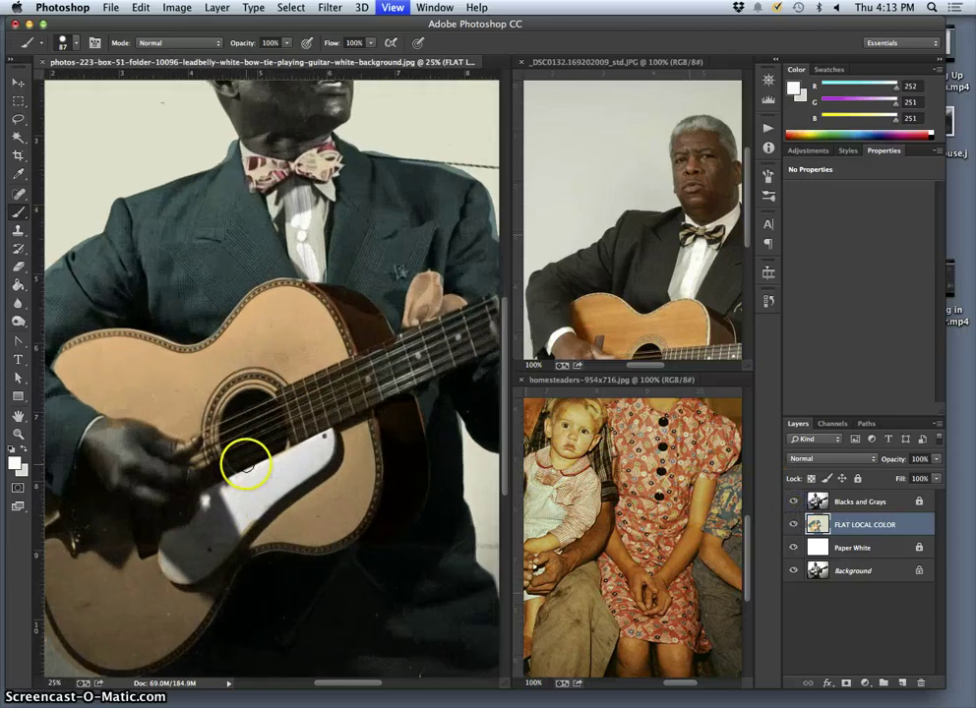
{"action": "left_click_drag", "start_coordinate": [248, 462], "coordinate": [309, 326]}
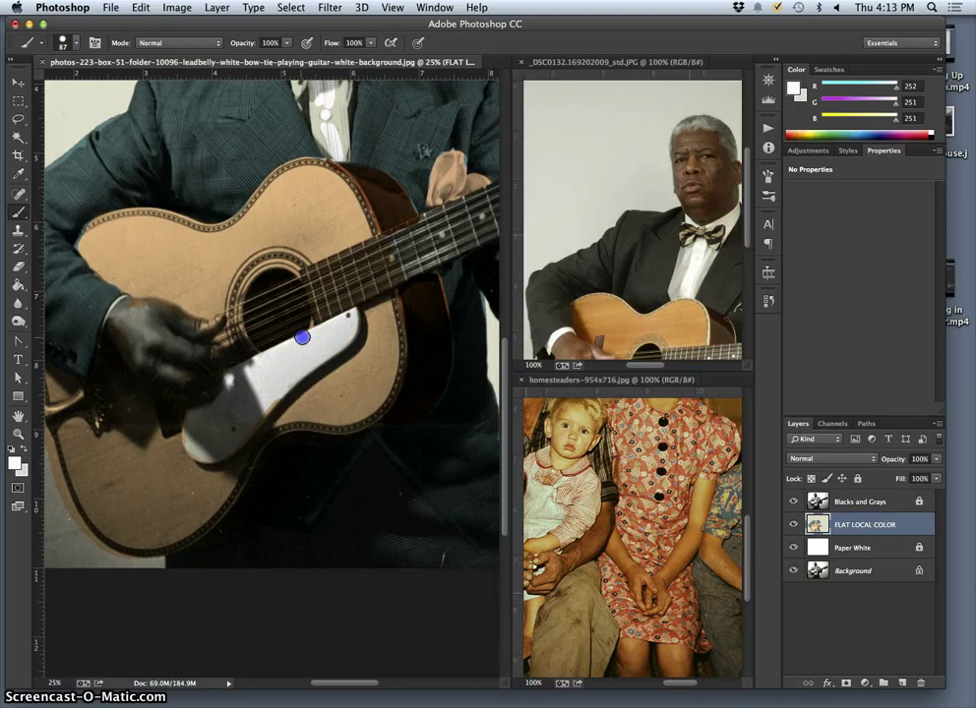
{"action": "left_click", "coordinate": [349, 311]}
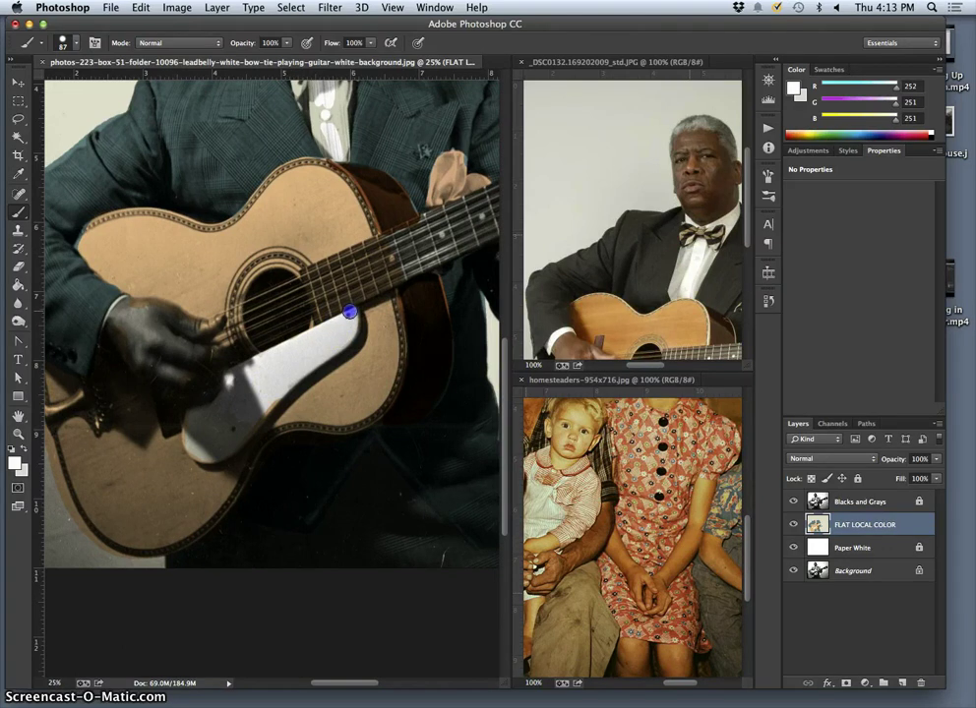
{"action": "left_click", "coordinate": [300, 339]}
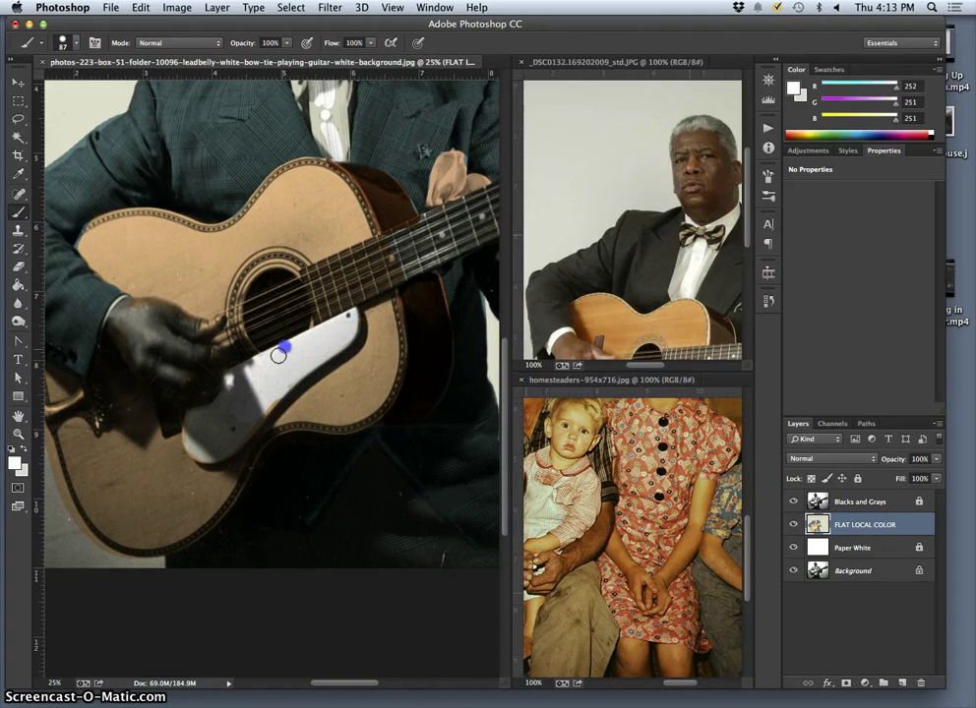
{"action": "left_click", "coordinate": [242, 387]}
{"action": "left_click_drag", "start_coordinate": [283, 389], "coordinate": [292, 382]}
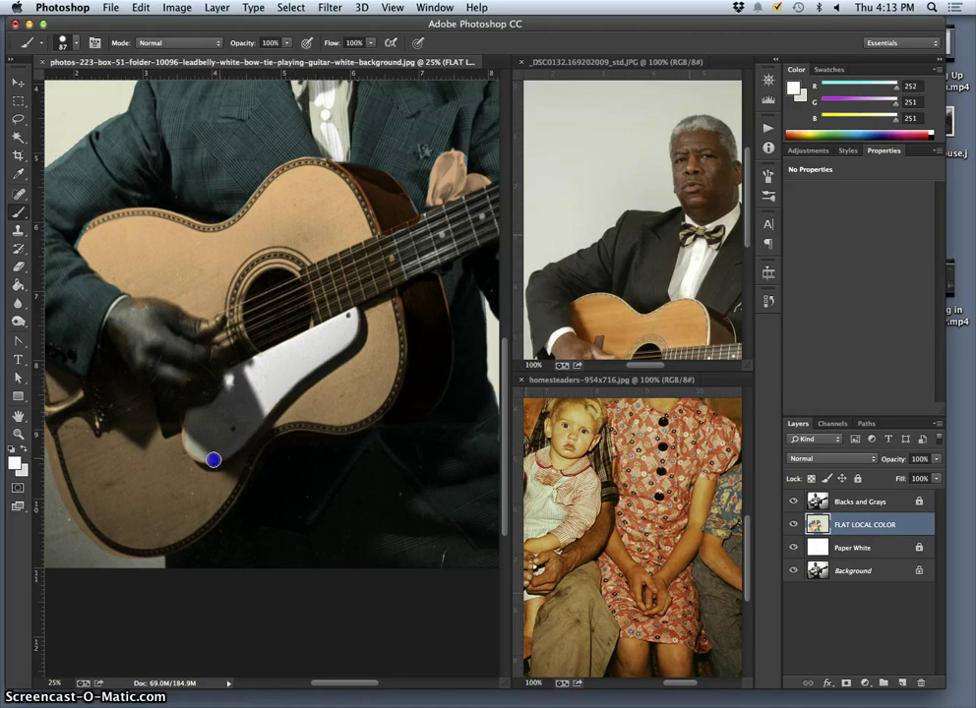
{"action": "left_click_drag", "start_coordinate": [187, 441], "coordinate": [187, 426]}
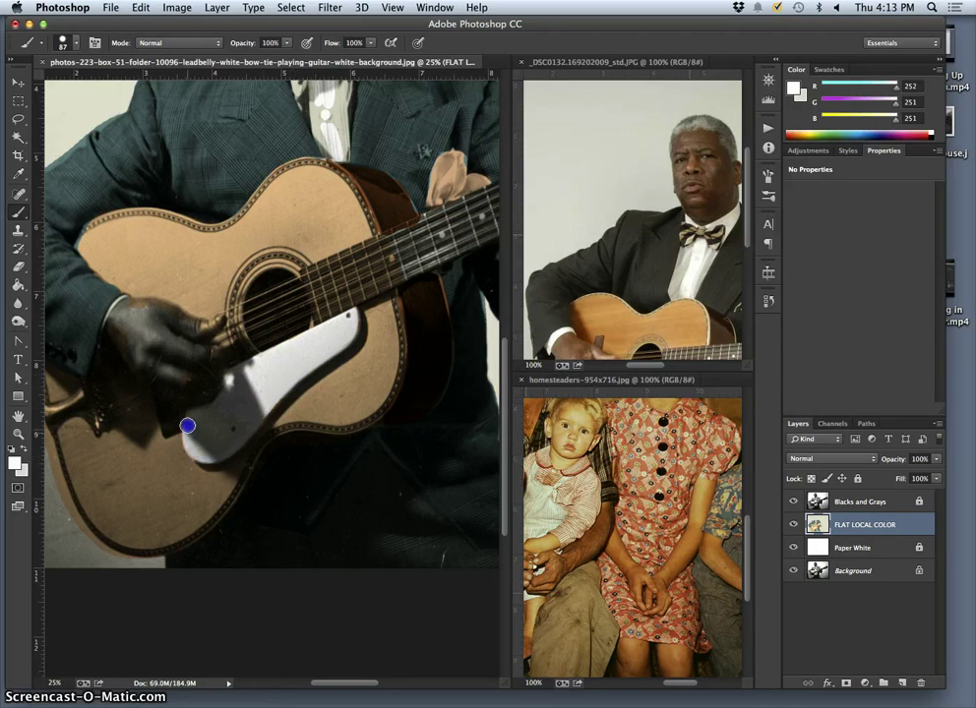